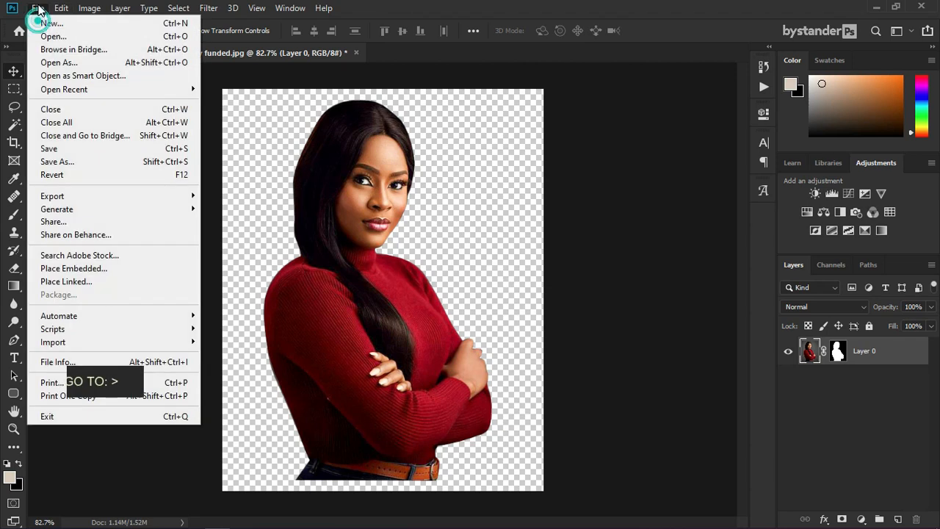
Step: Create a new document from the Photo tab's Landscape 2x3 preset: 3×2 in, 300 ppi, white
key("Escape")
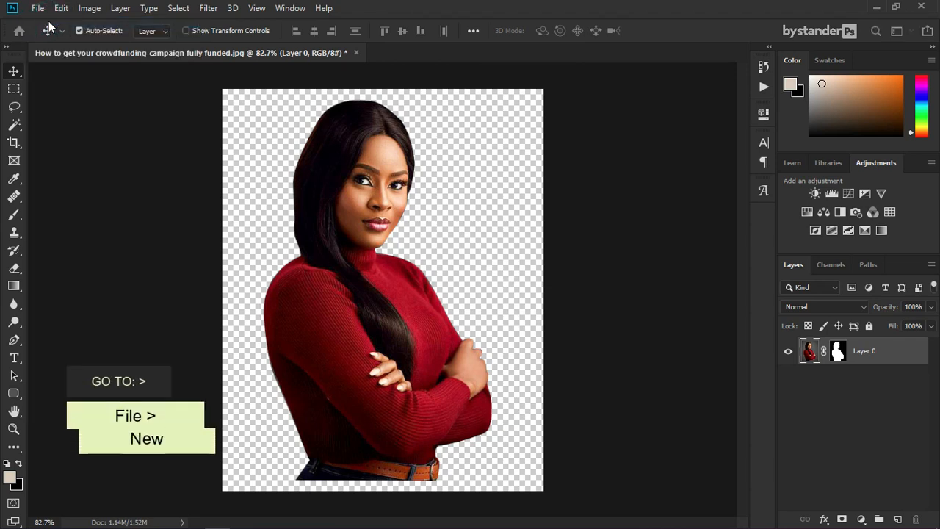
key("ctrl+n")
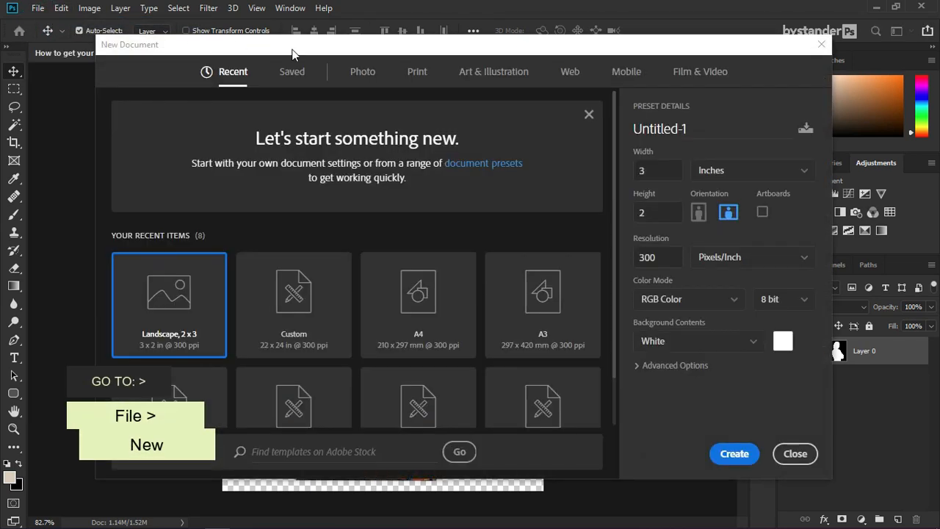
left_click(363, 72)
left_click(322, 174)
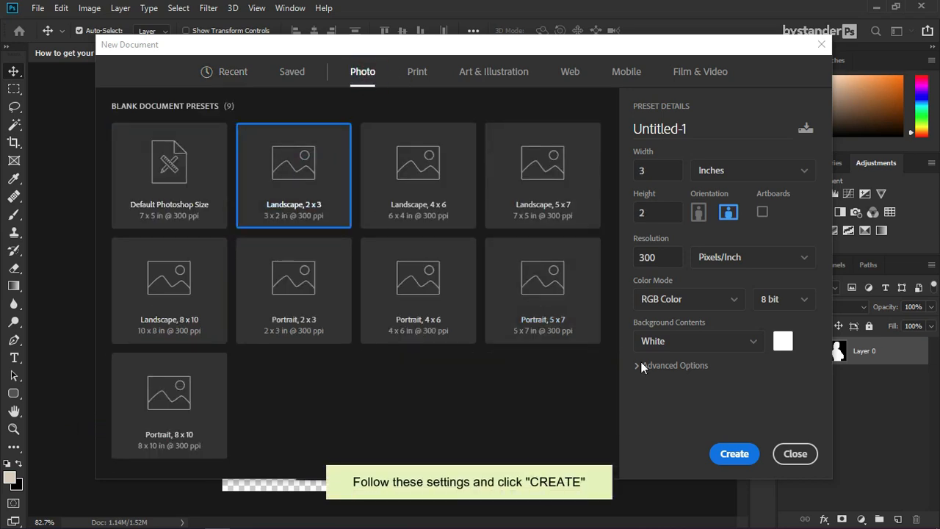
left_click(734, 448)
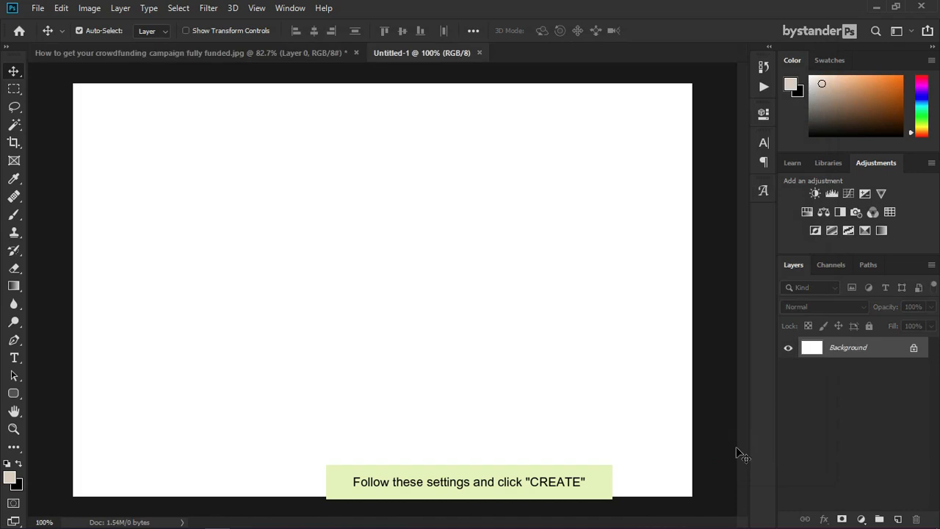
scroll(394, 240, "down", 1)
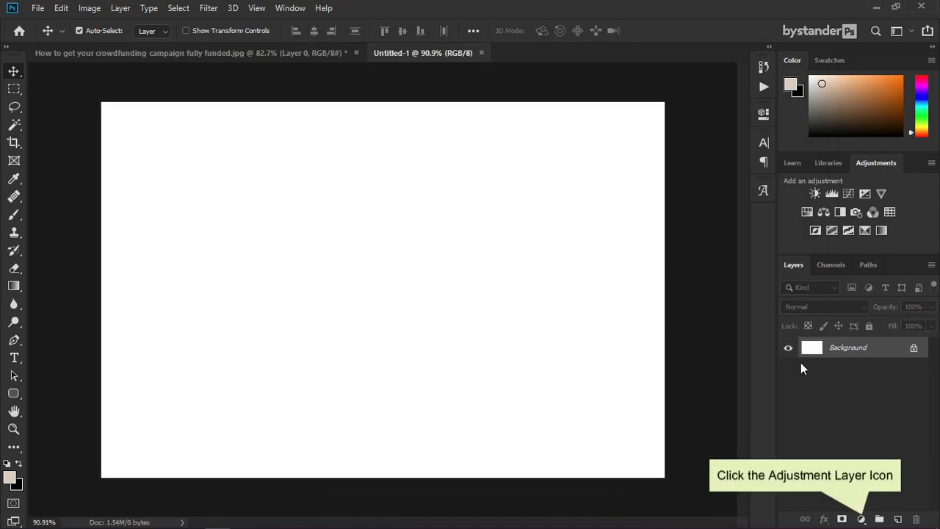
Step: Add a Gradient Fill layer from the Violet, Orange preset with its left stop changed to bright magenta
left_click(860, 518)
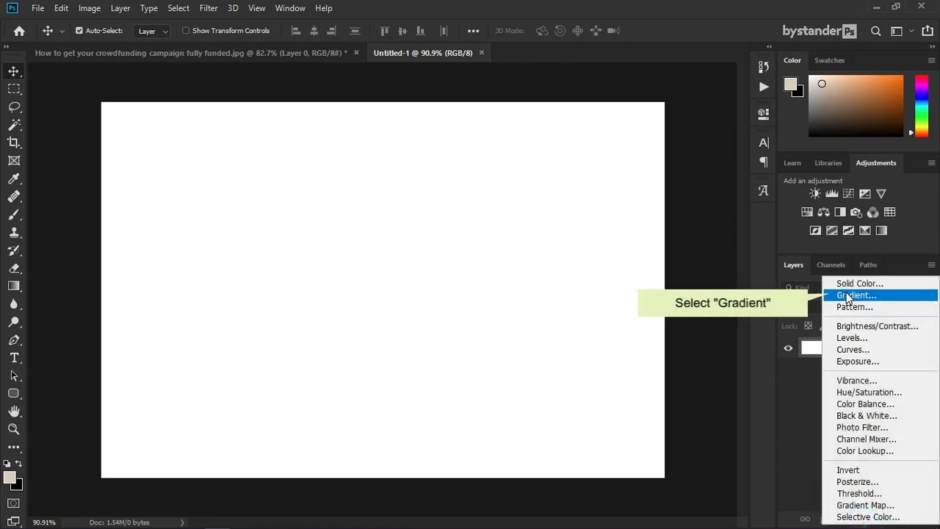
left_click(848, 296)
left_click(770, 135)
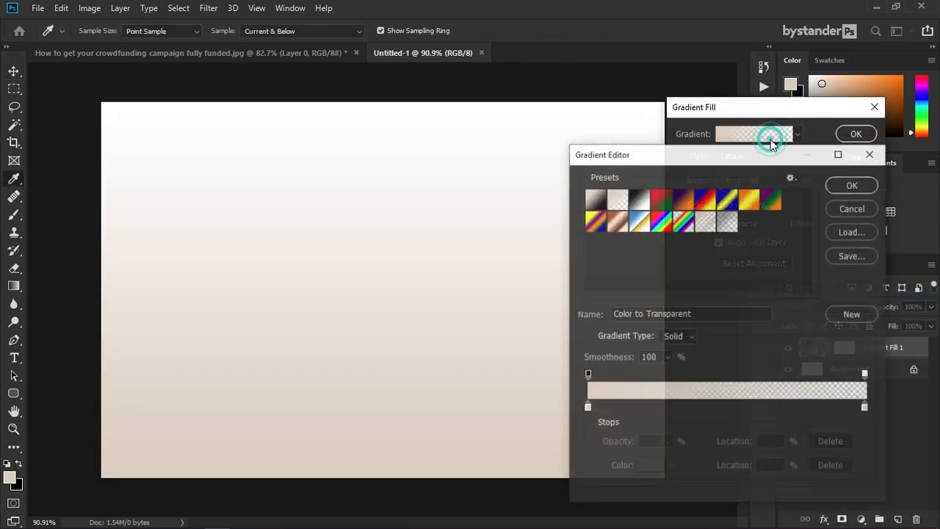
left_click(685, 202)
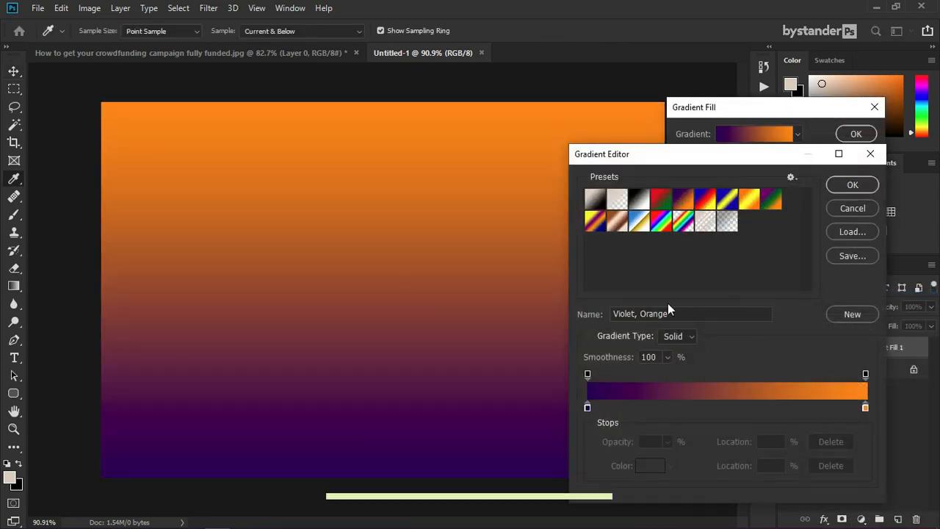
double_click(587, 407)
left_click_drag(749, 190, 754, 171)
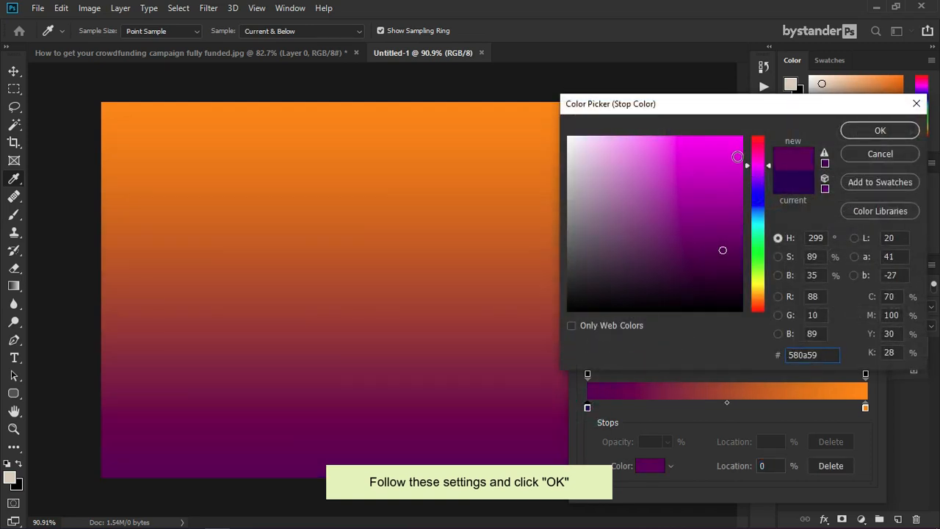
left_click_drag(734, 171, 740, 163)
left_click(844, 131)
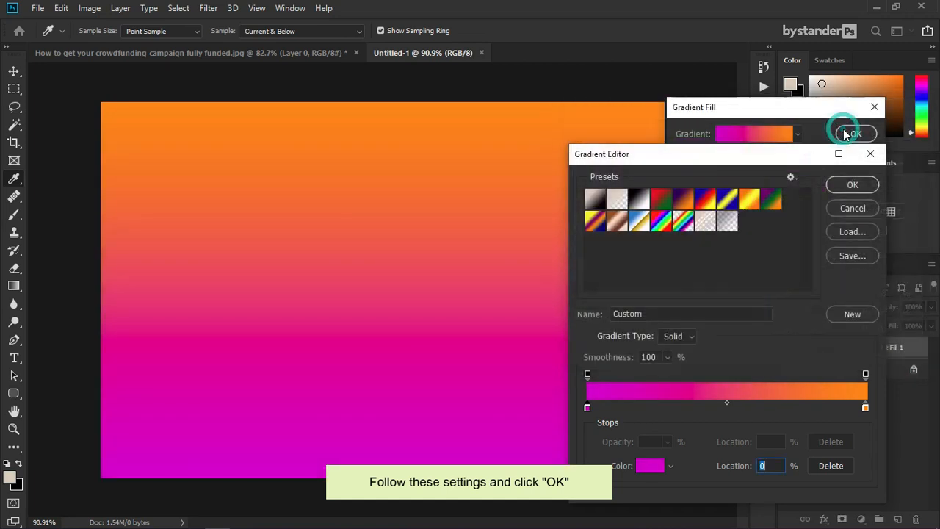
left_click(848, 184)
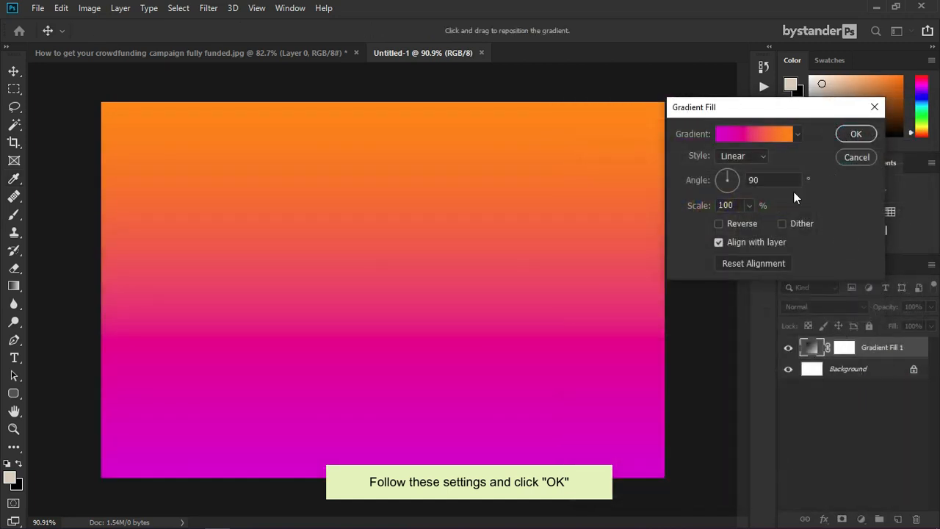
Step: Change the gradient's right stop to light orange fcaf66
left_click(751, 137)
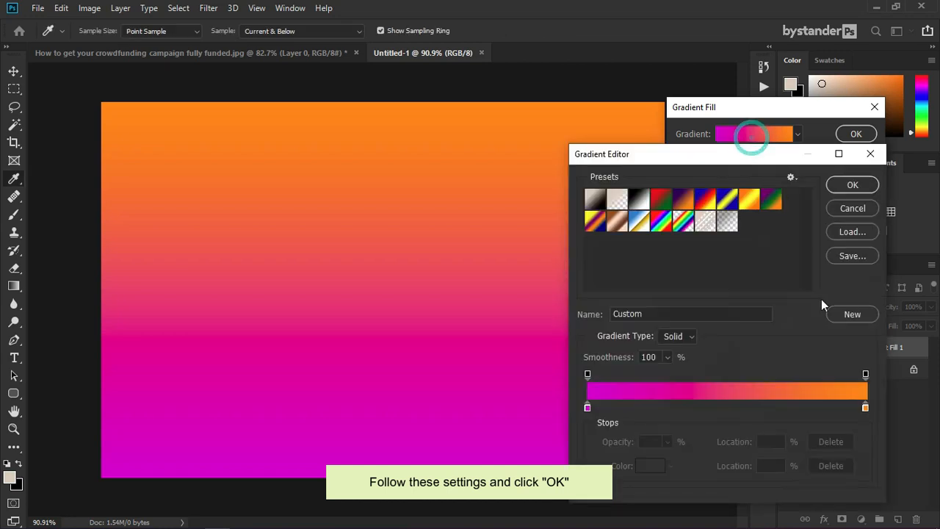
double_click(865, 409)
left_click(671, 138)
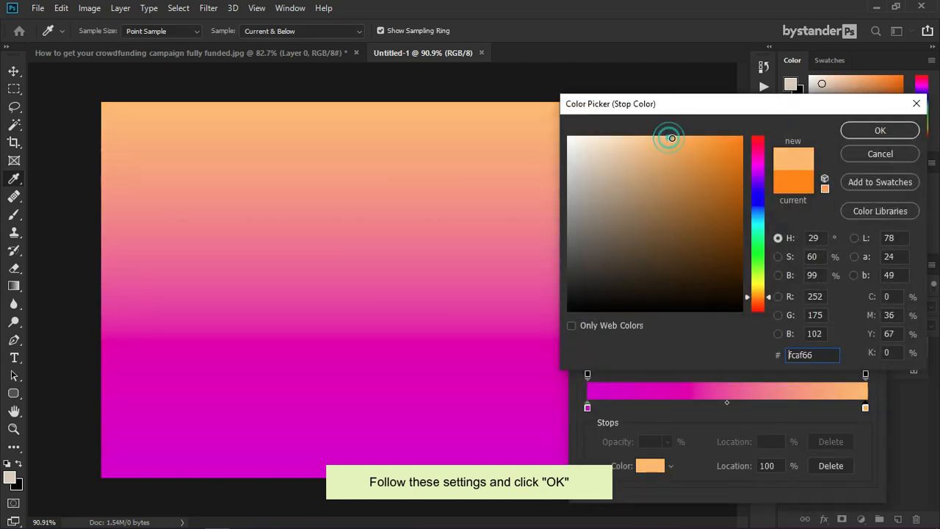
left_click(845, 130)
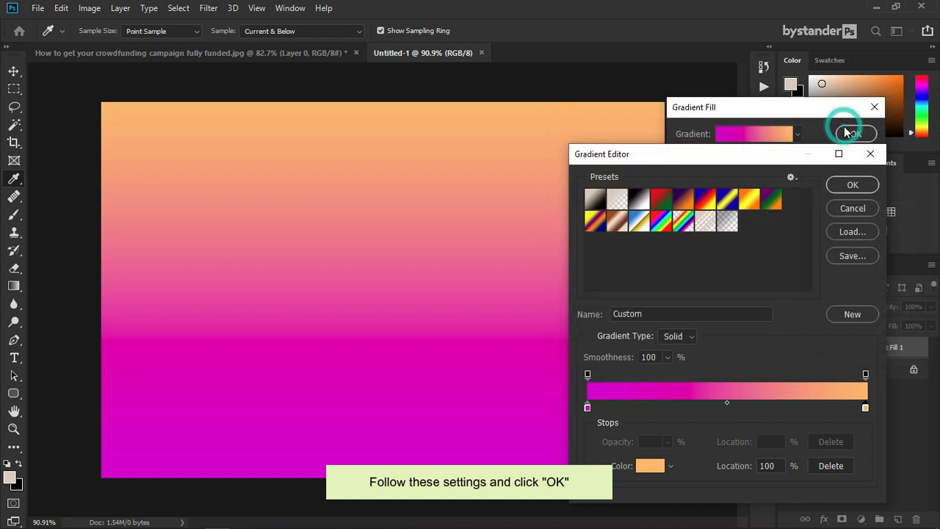
left_click(849, 184)
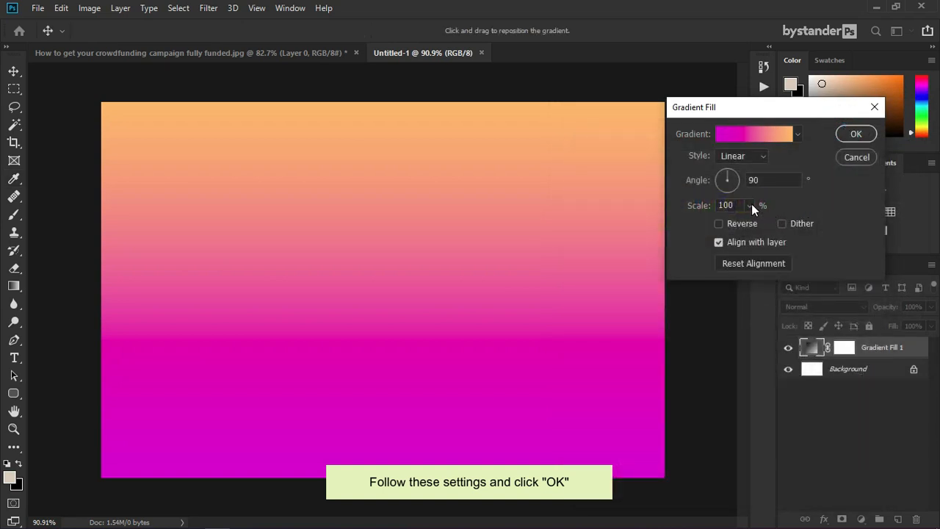
Step: Make the gradient Radial and reversed, nudge its centre, and scale it to 440%
left_click(741, 155)
left_click(740, 177)
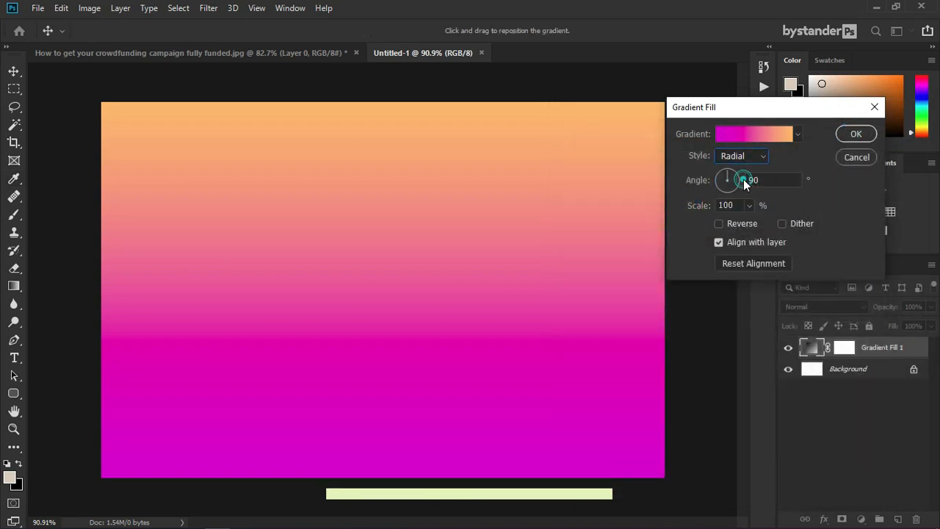
left_click(719, 223)
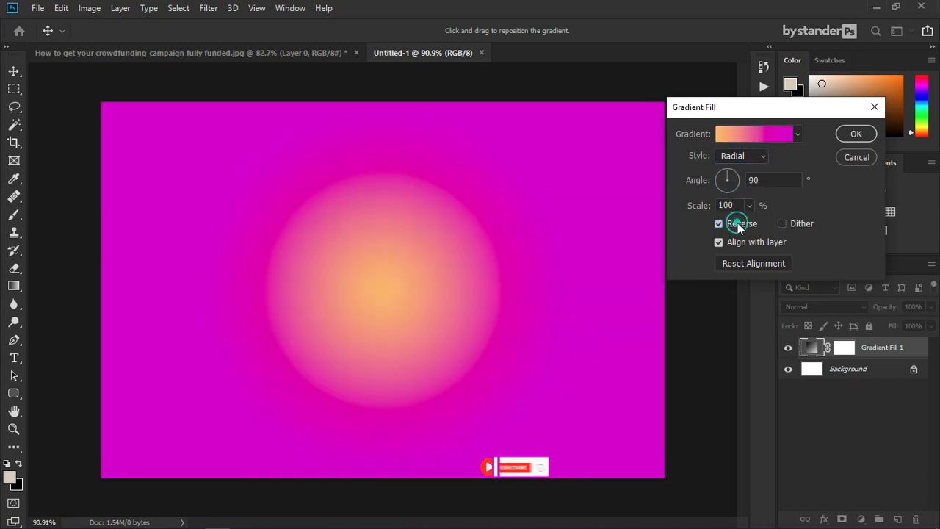
left_click_drag(387, 285, 408, 279)
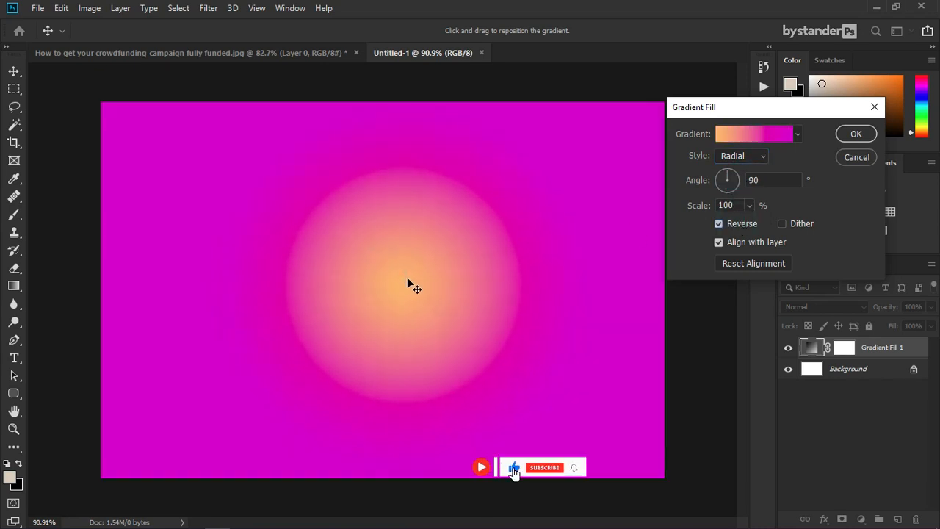
left_click_drag(750, 223, 770, 225)
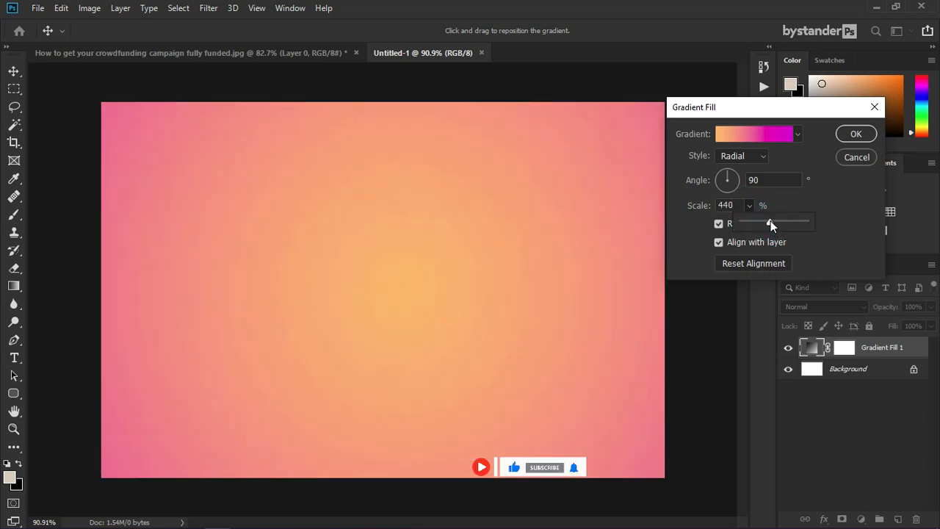
left_click(854, 133)
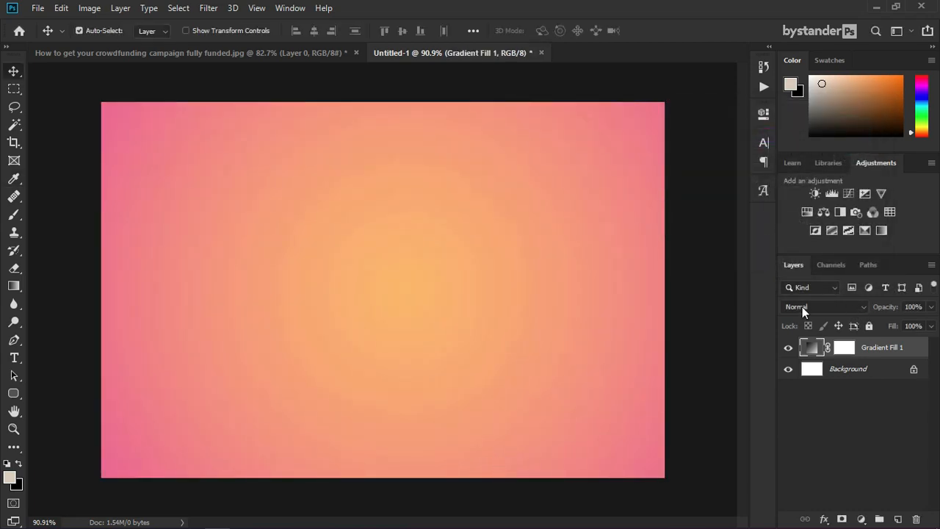
Step: Copy the cut-out woman into Untitled-1 and convert her layer to a smart object
left_click(273, 56)
left_click_drag(365, 200, 417, 285)
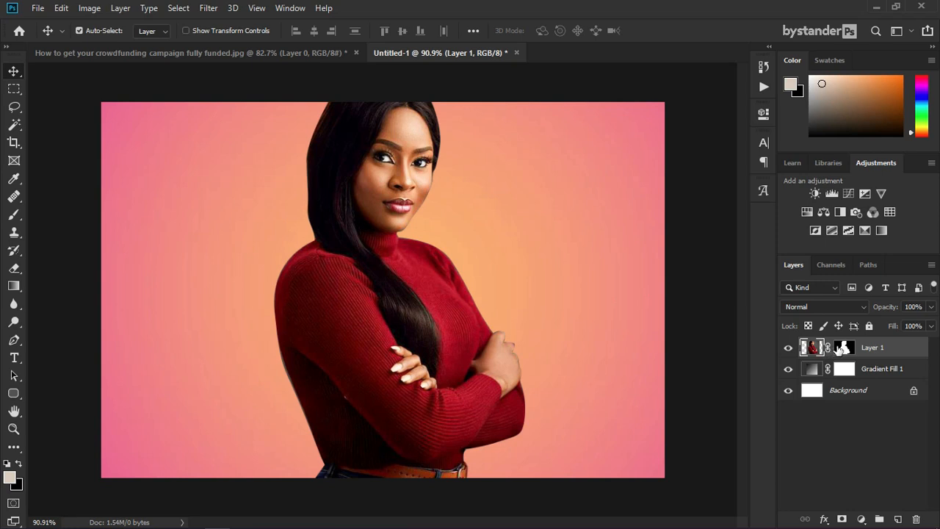
right_click(885, 349)
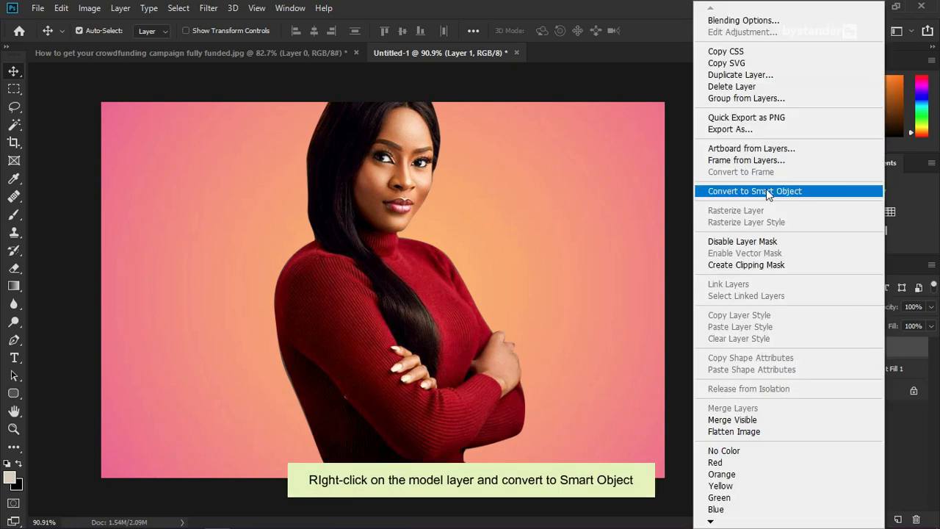
left_click(734, 195)
Step: Scale the woman to about 67%, flip her horizontally, and shift her slightly right
key("ctrl+t")
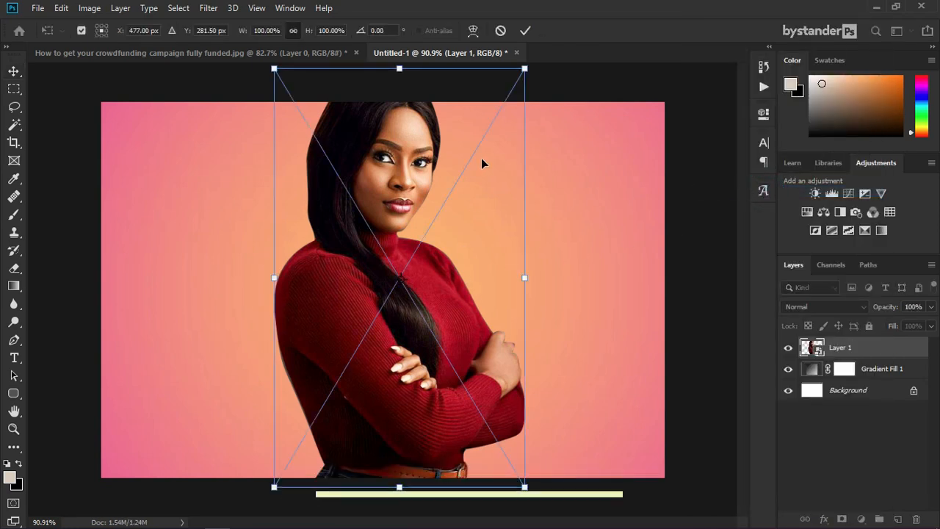
left_click_drag(524, 71, 490, 141)
left_click_drag(413, 286, 442, 298)
right_click(461, 316)
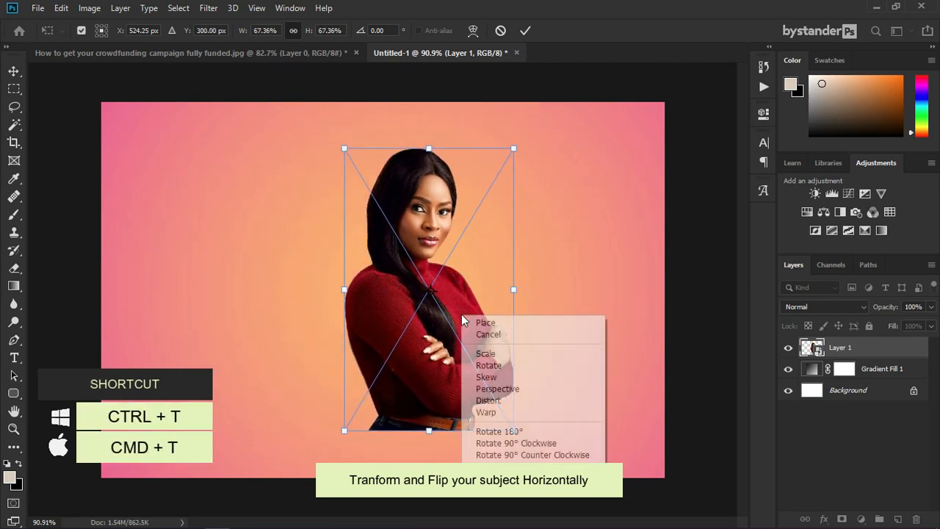
left_click(518, 474)
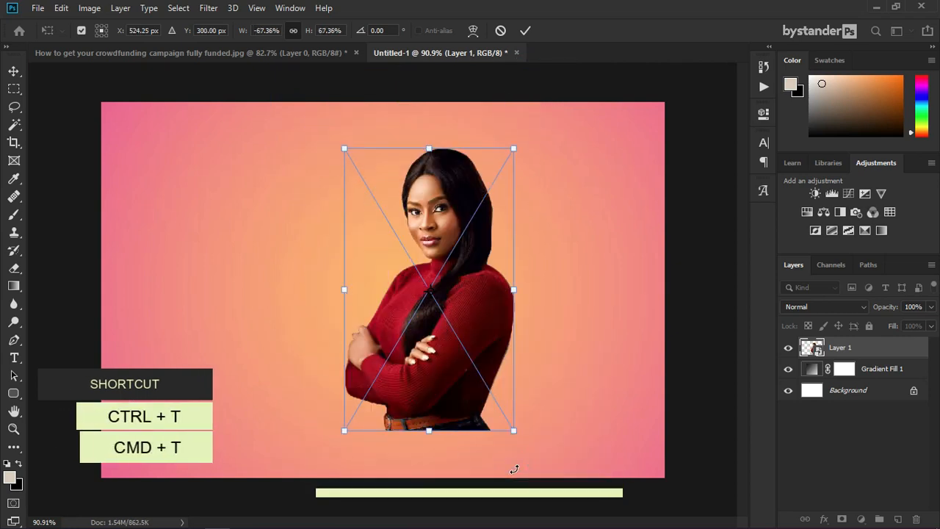
left_click_drag(462, 296, 475, 296)
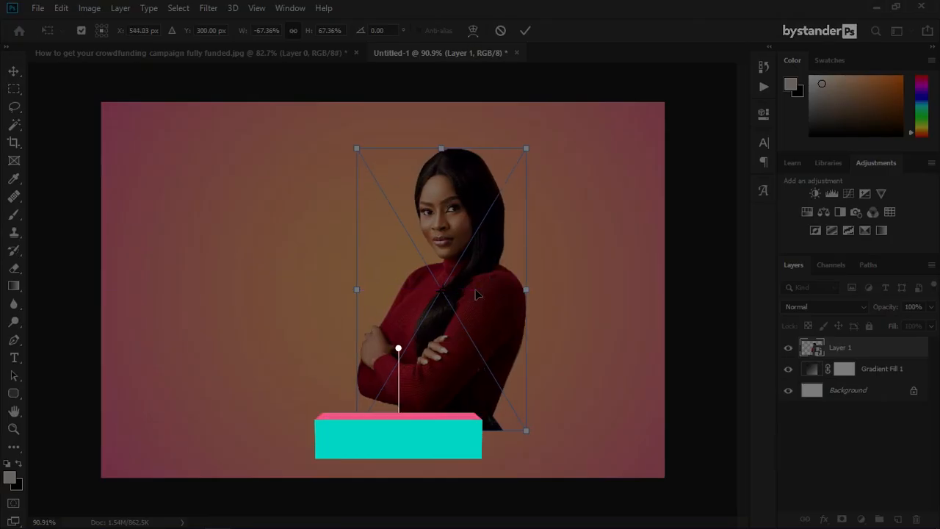
left_click(526, 31)
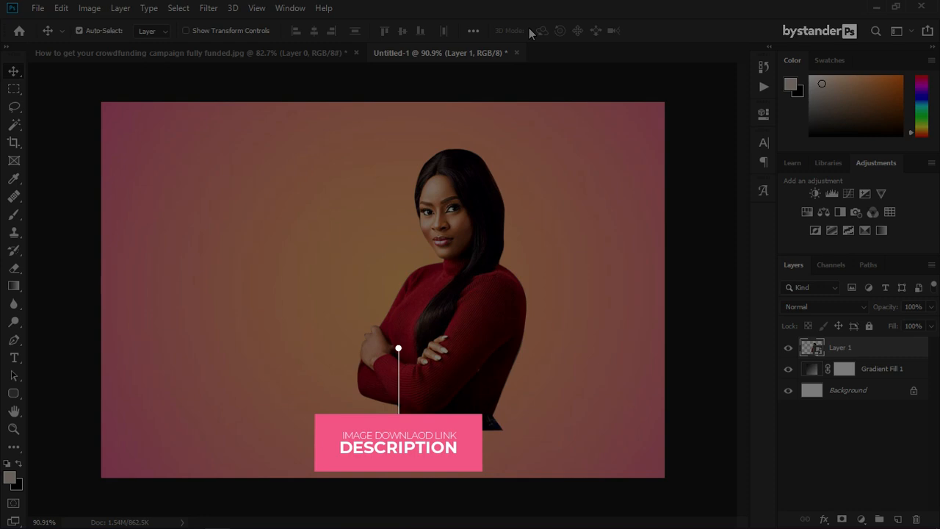
Step: Start a text layer in Acumin Variable Concept ExtraCondensed Black at 72 pt
left_click(14, 357)
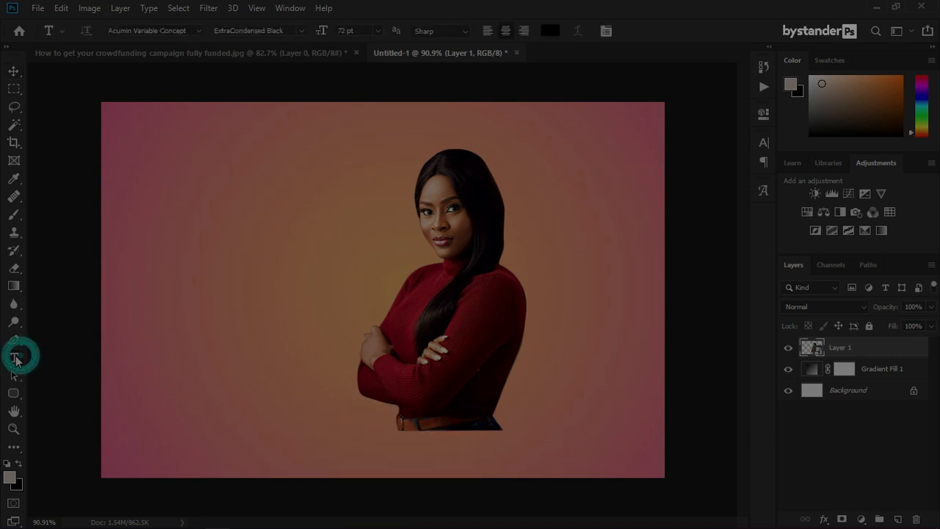
left_click(268, 209)
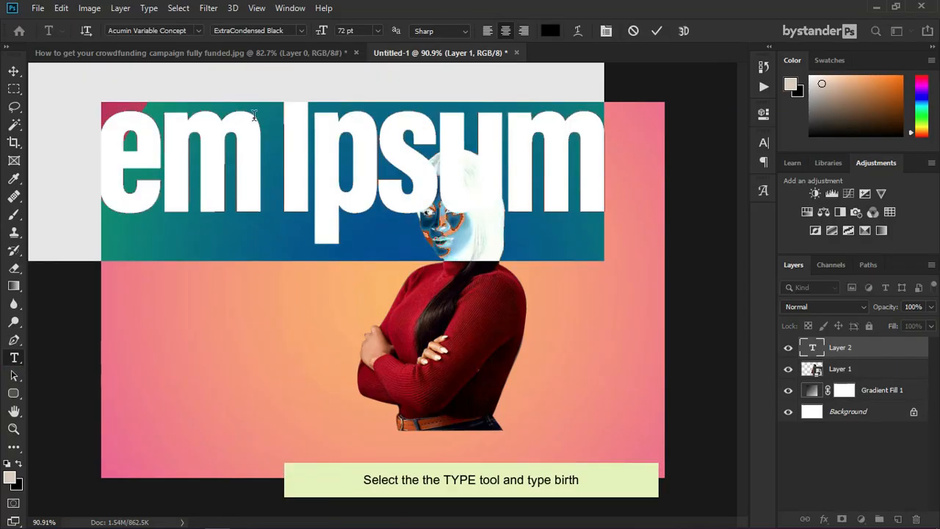
left_click(198, 31)
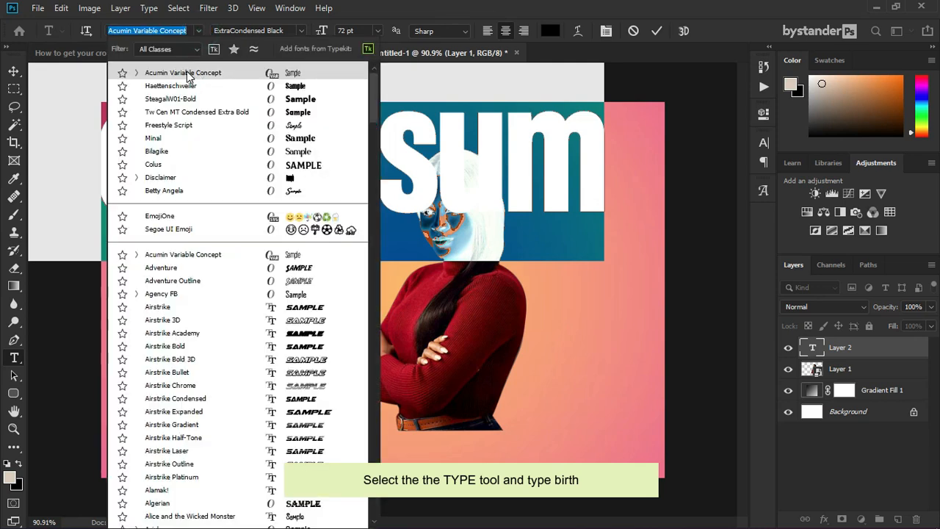
left_click(199, 31)
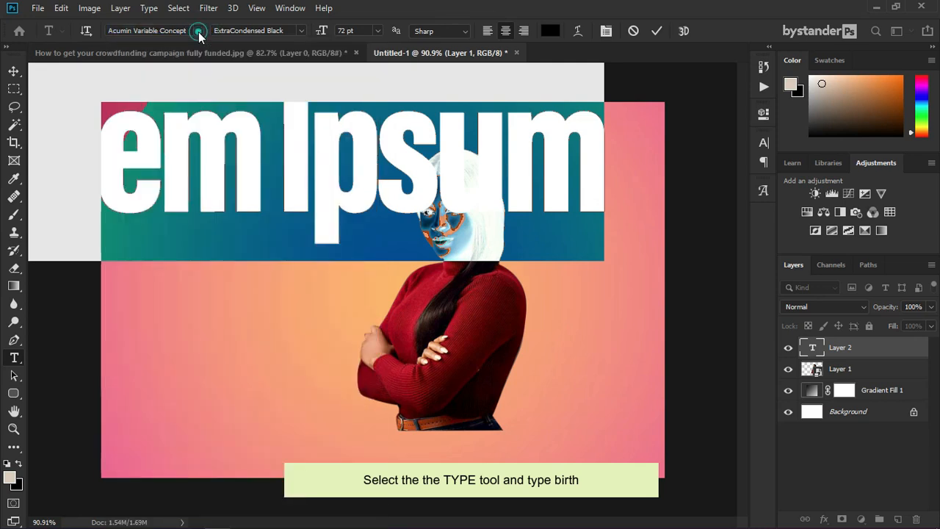
left_click(302, 30)
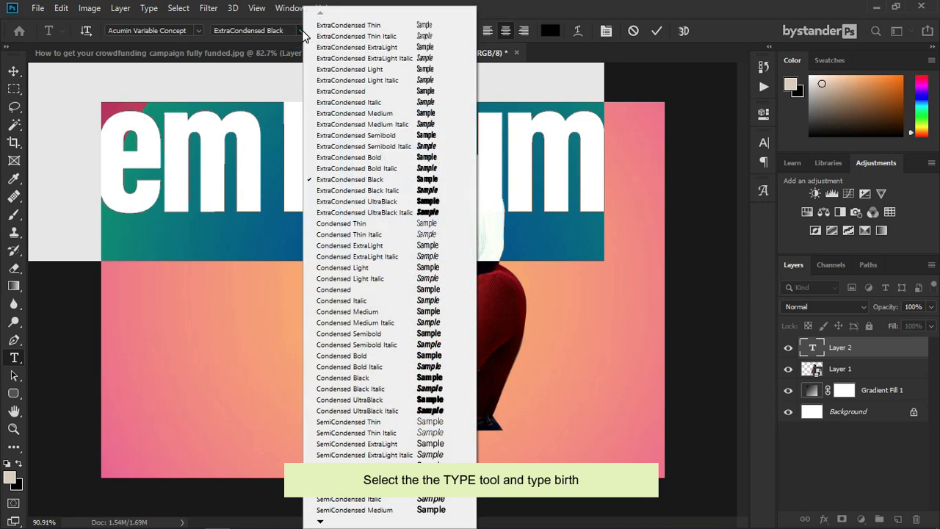
left_click(302, 30)
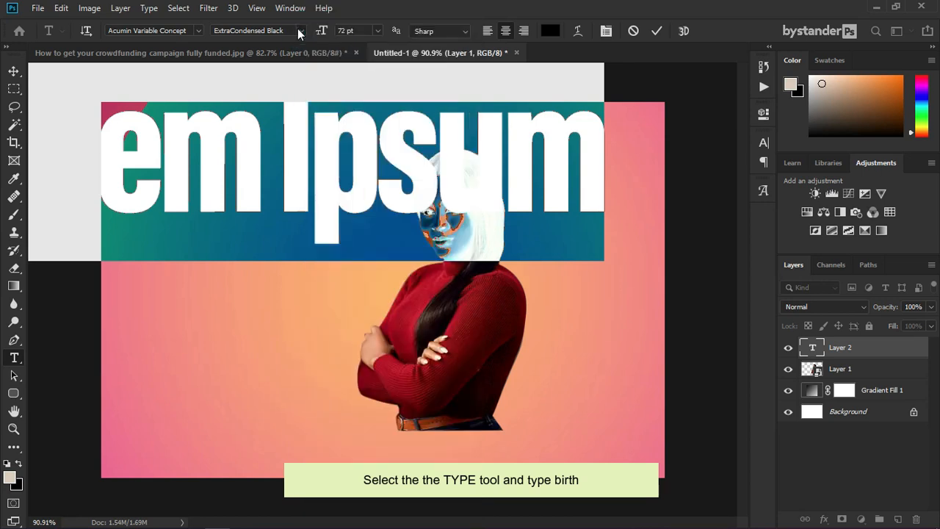
left_click(380, 32)
left_click(375, 206)
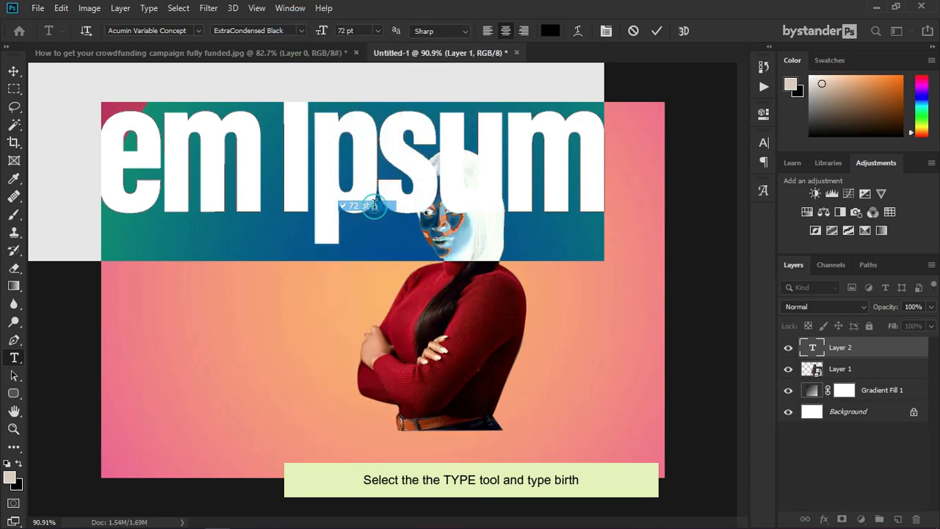
Step: Set the text colour to white and type BIRTH
left_click(550, 30)
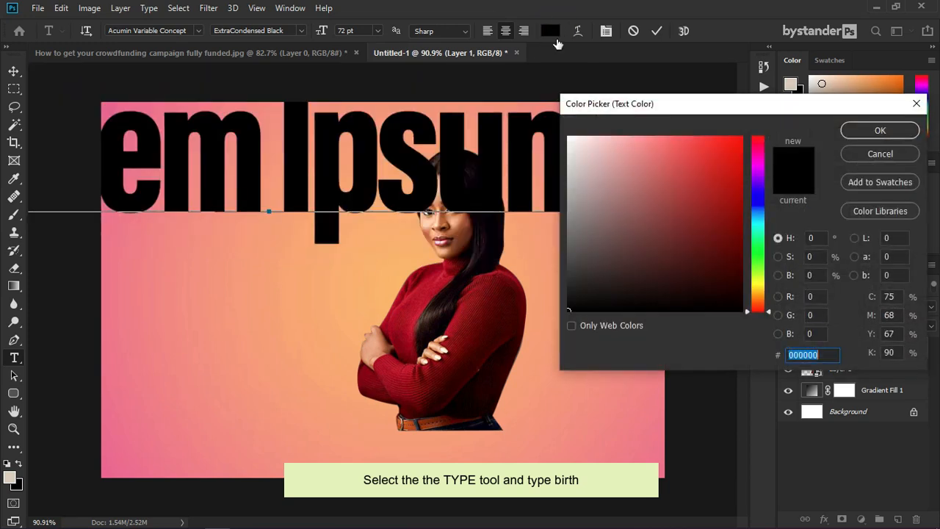
left_click_drag(594, 158, 555, 120)
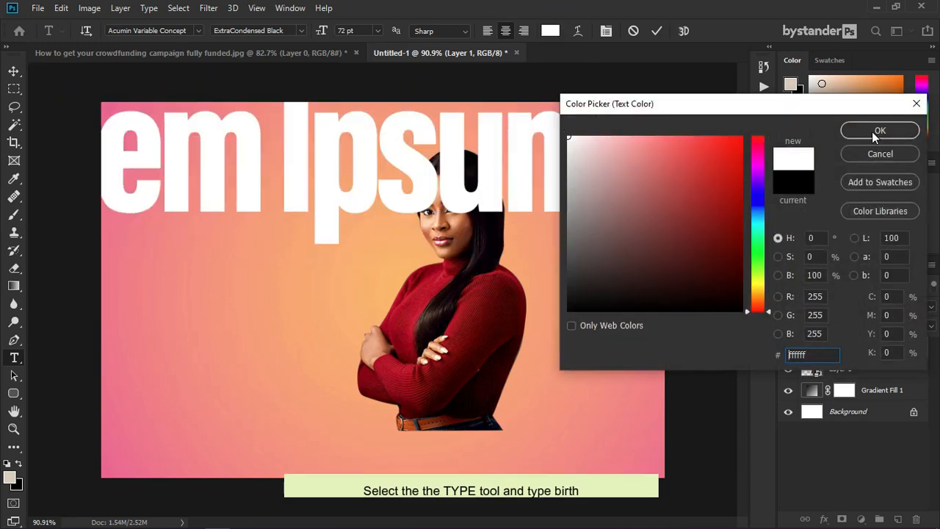
left_click(871, 131)
type("BIRTH")
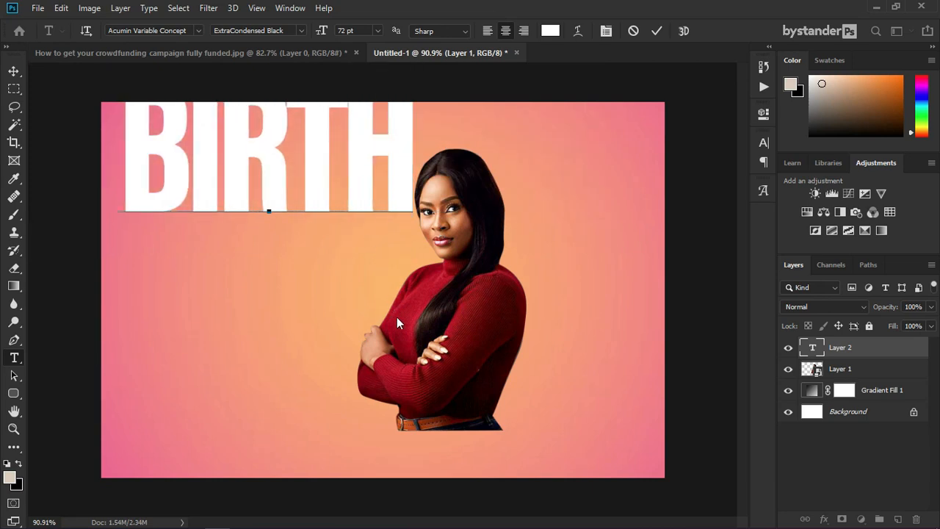
left_click(828, 353)
Step: Move BIRTH onto the woman and place a duplicate of it just below
key("v")
left_click_drag(370, 192, 485, 293)
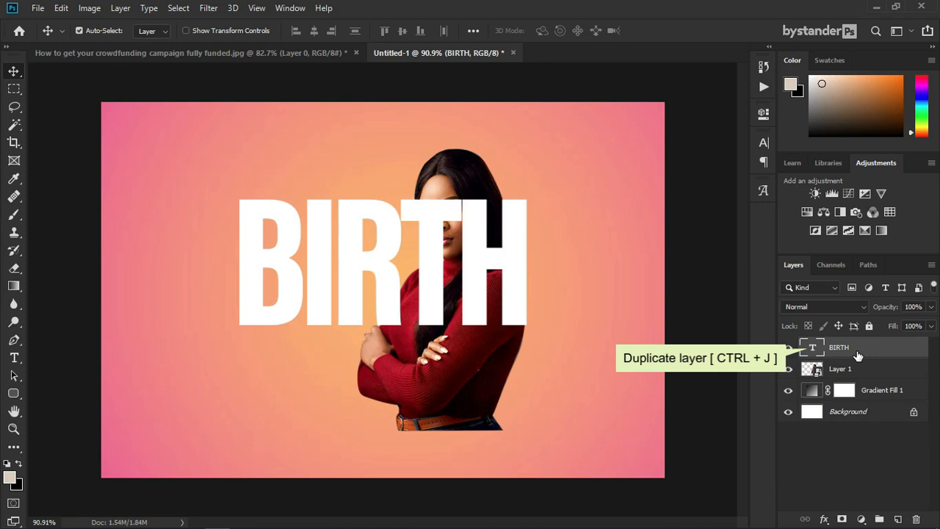
key("ctrl+j")
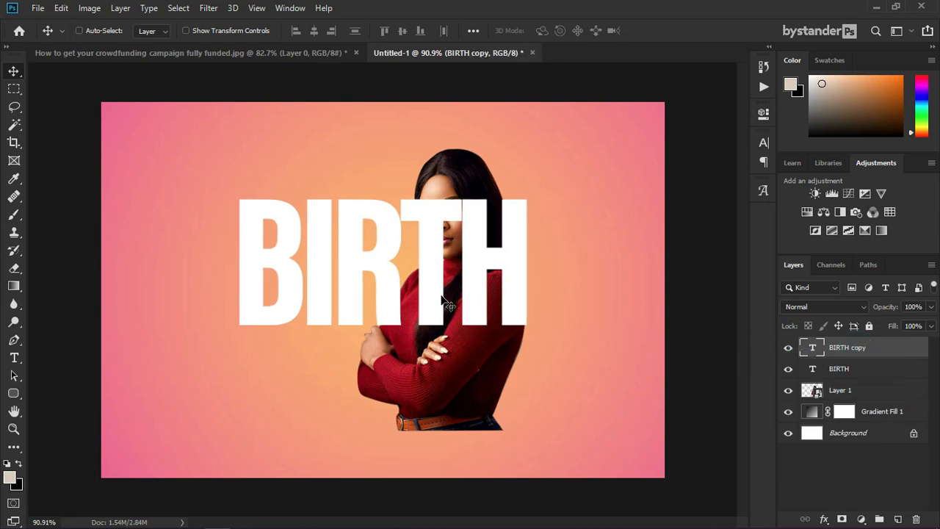
left_click_drag(441, 295, 466, 356)
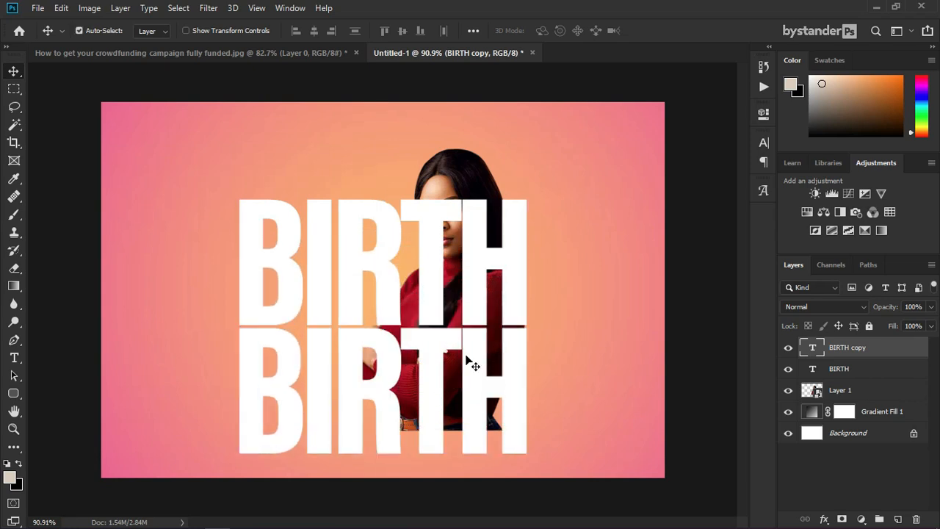
Step: Change the copy's text to DAY and shift it slightly right of BIRTH
double_click(812, 348)
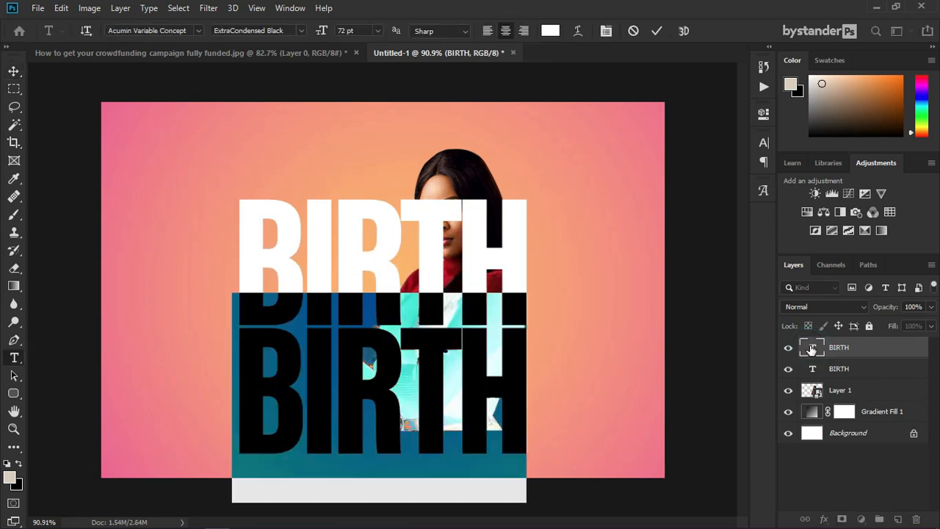
type("DAY")
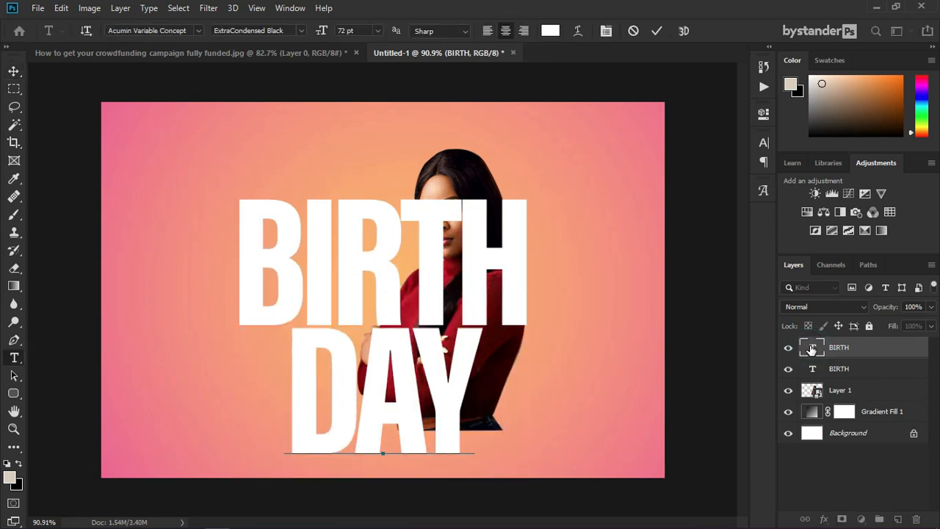
left_click(820, 349)
key("v")
left_click_drag(460, 382, 508, 385)
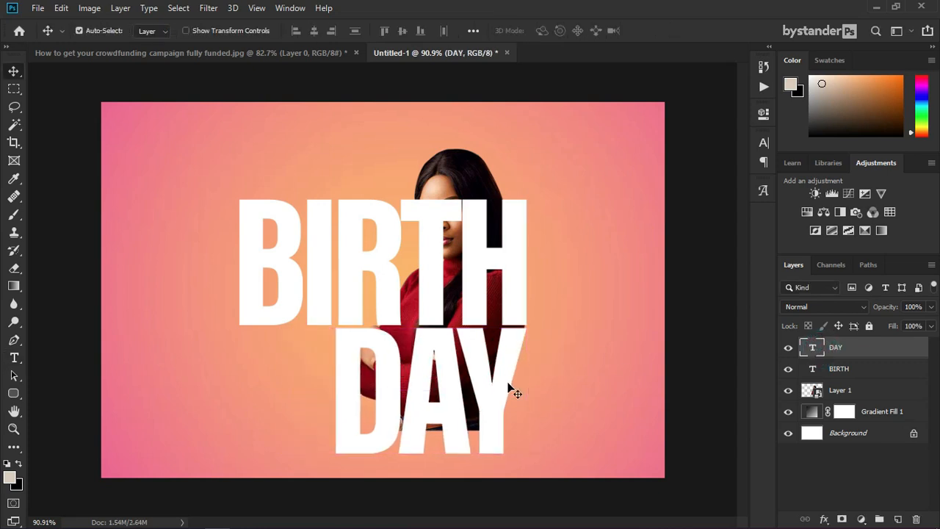
left_click(843, 372, "shift")
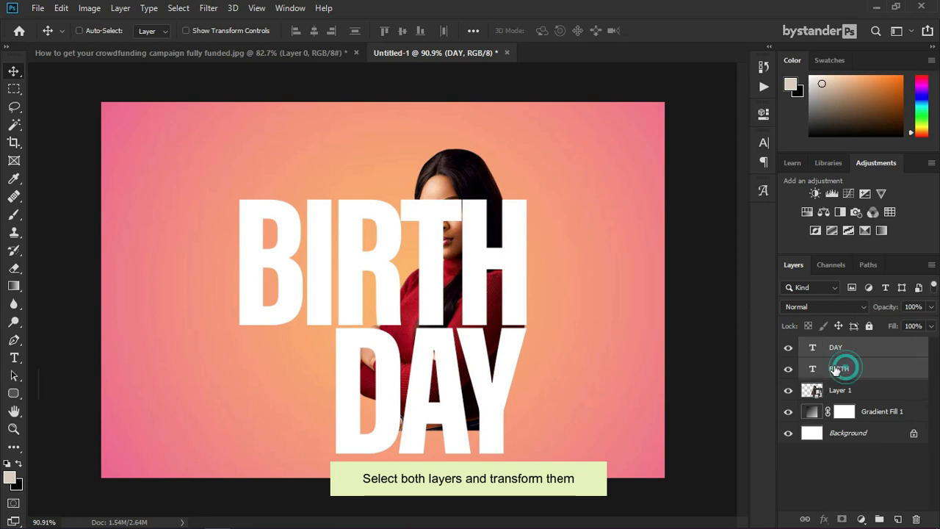
Step: Scale the BIRTH and DAY lettering down together
key("ctrl+t")
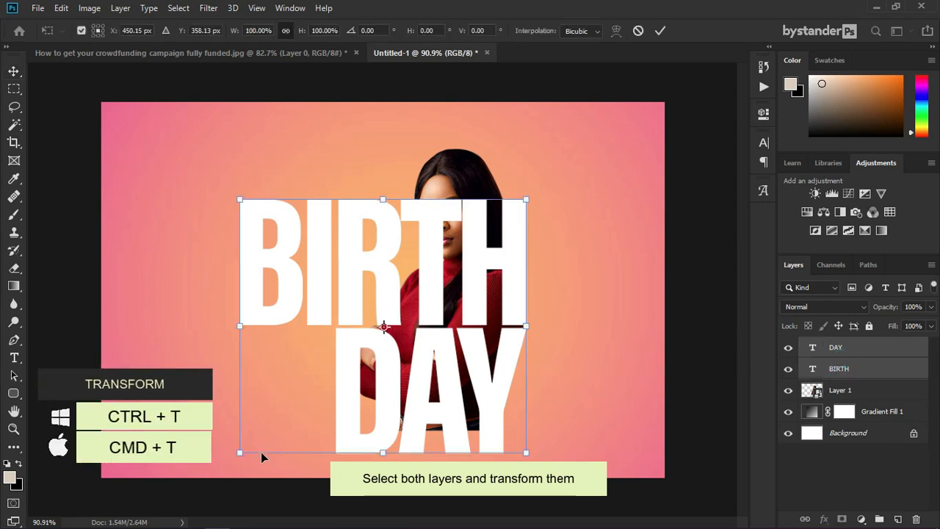
left_click_drag(240, 451, 334, 417)
key("Return")
Step: Skew the lettering −15.1° vertically so it slants upward, widened to about 104%
key("ctrl+t")
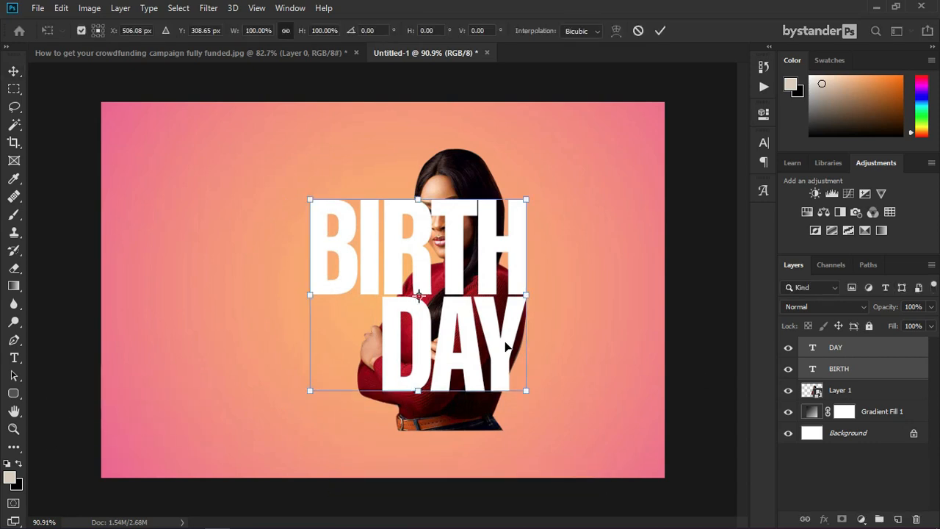
left_click_drag(311, 297, 311, 356)
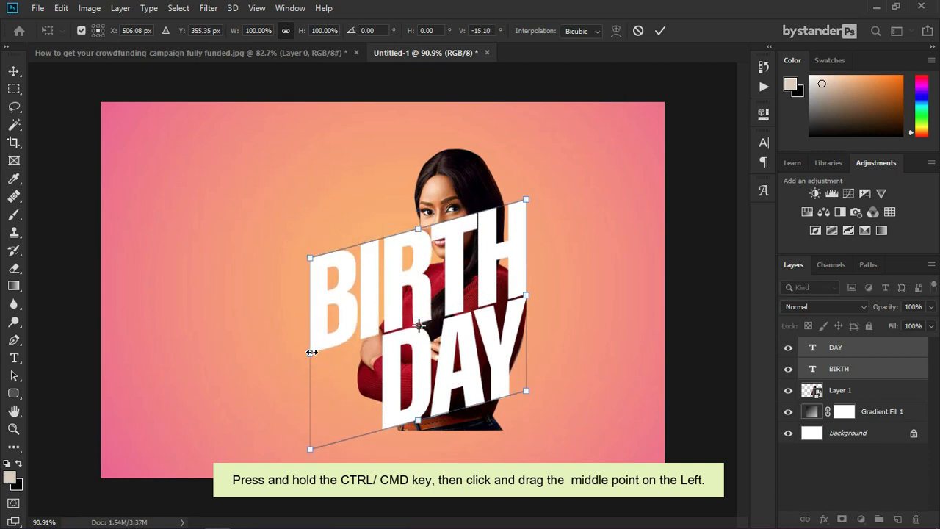
left_click_drag(310, 354, 307, 353)
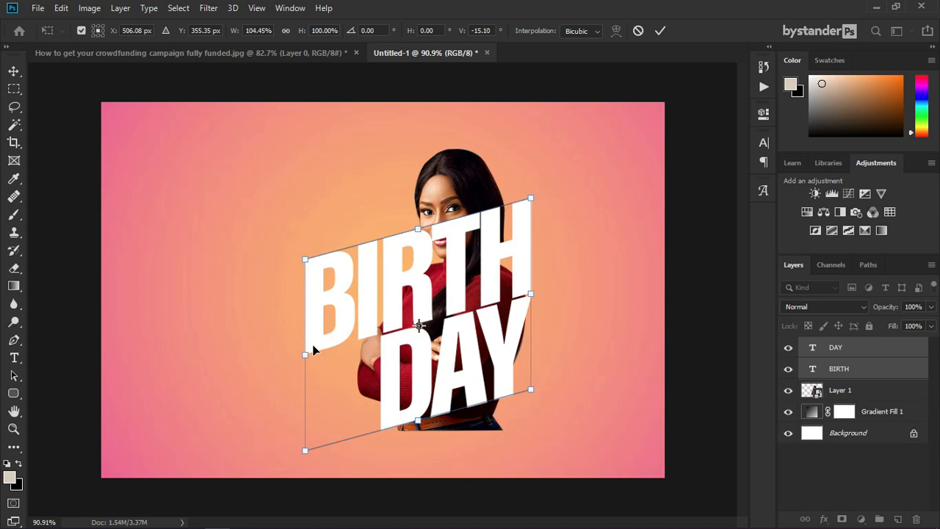
left_click_drag(320, 350, 315, 349)
key("Return")
scroll(465, 330, "up", 2)
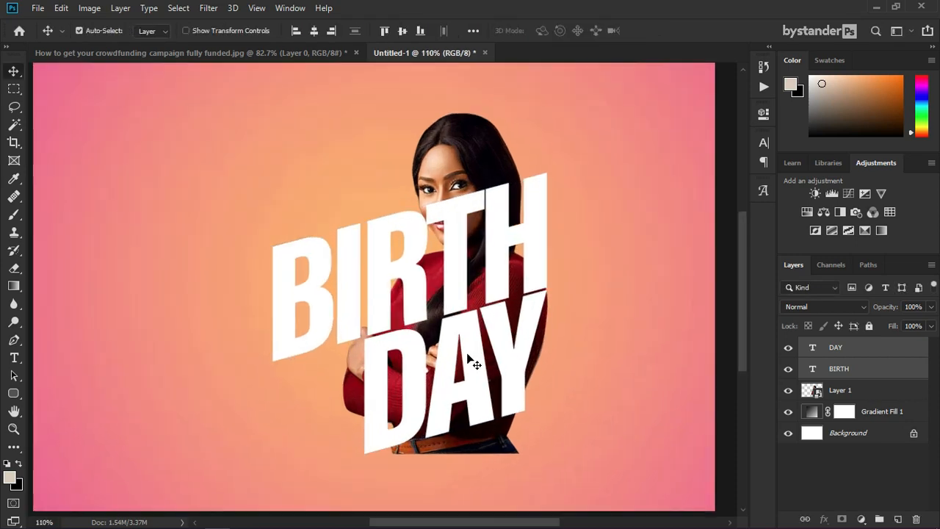
left_click(806, 389)
Step: Shrink the woman to about 63% and nudge her slightly up
key("ctrl+t")
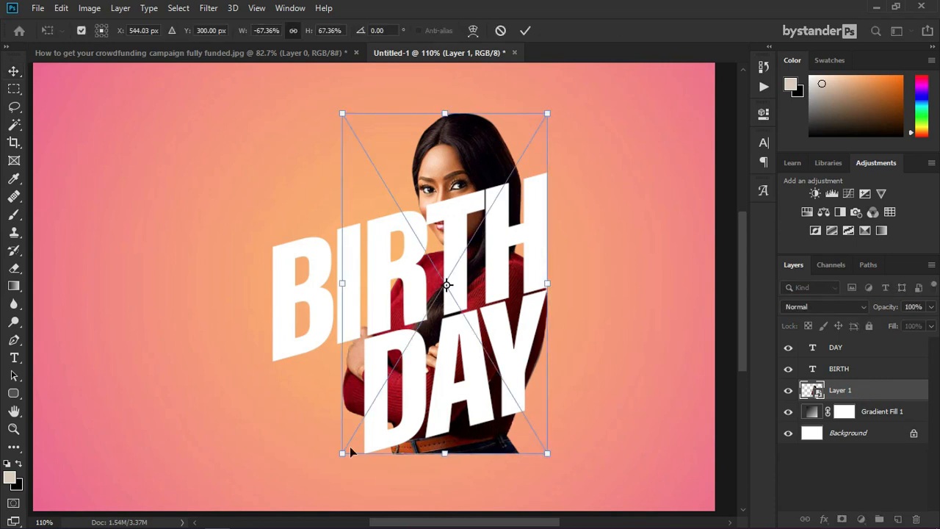
mouse_move(455, 386)
left_mouse_down()
mouse_move(443, 372)
mouse_move(454, 378)
left_mouse_up()
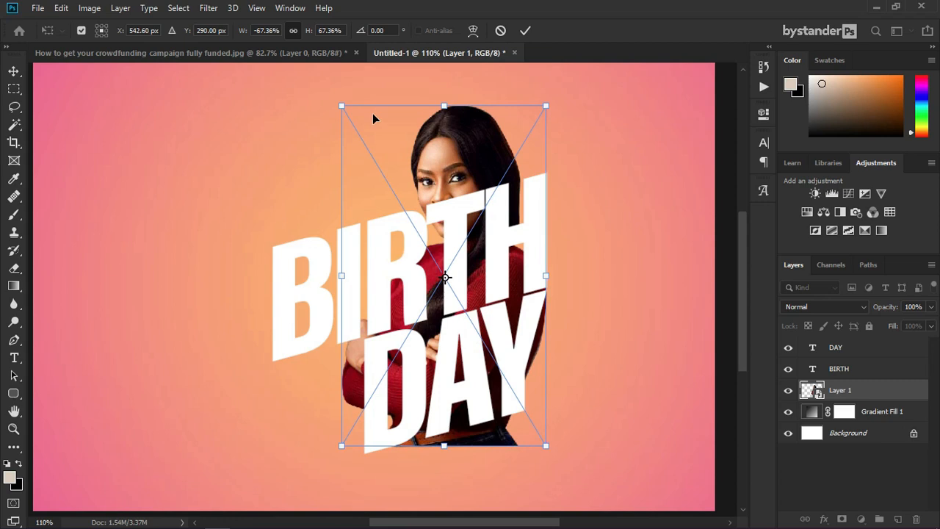
left_click_drag(343, 108, 355, 120)
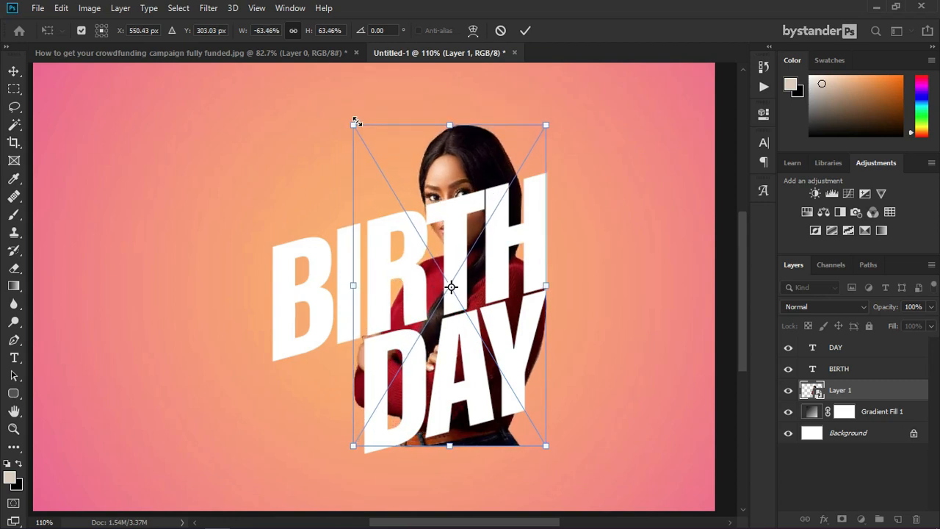
key("Return")
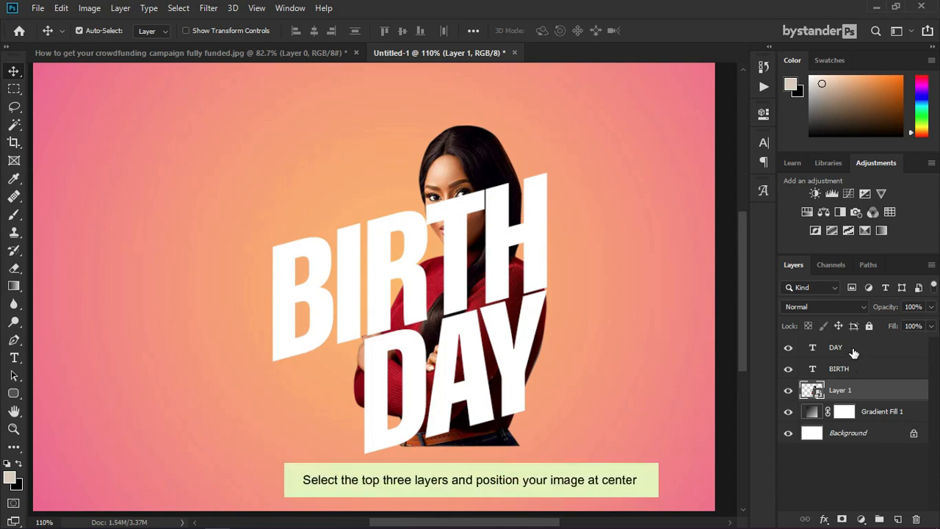
Step: Move the woman with BIRTH and DAY left so the group sits centred on the canvas
left_click(852, 349, "shift")
key("ctrl+1")
key("ctrl+minus")
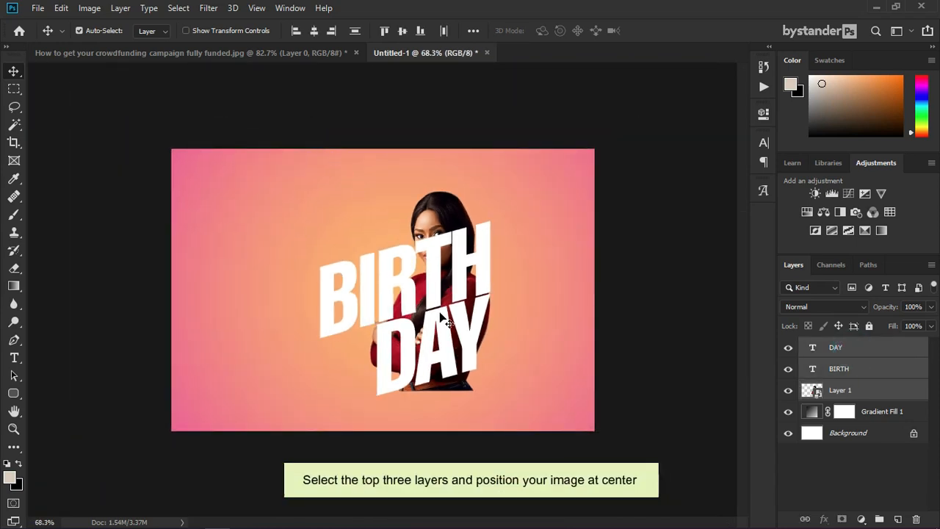
left_click_drag(441, 317, 413, 307)
scroll(460, 317, "down", 1)
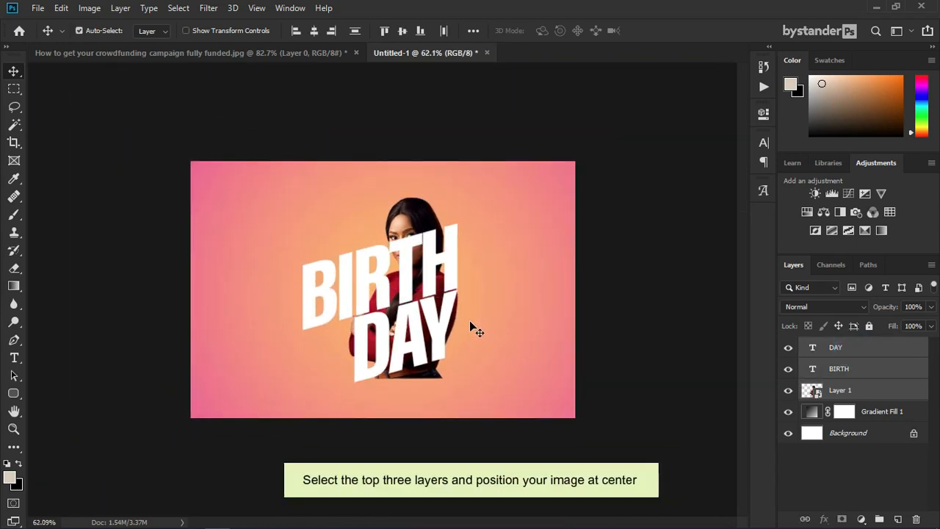
scroll(384, 304, "up", 6)
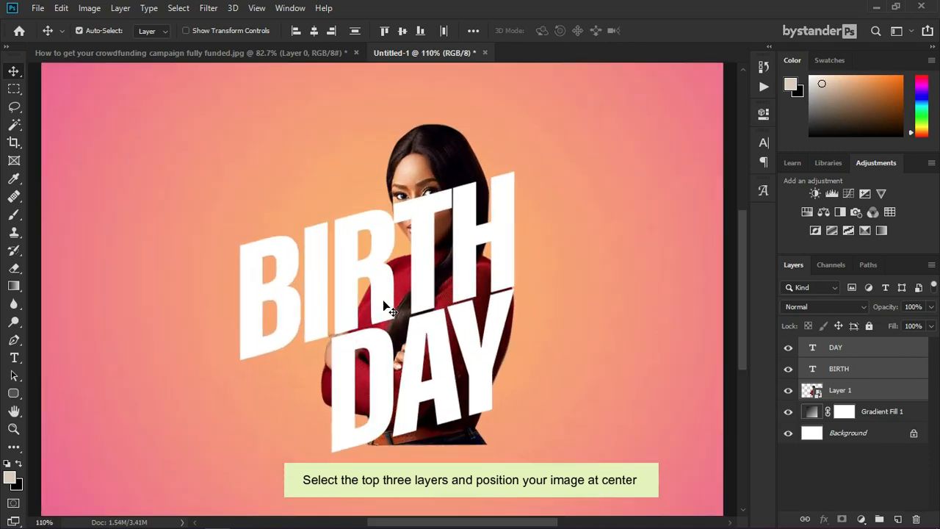
key("ctrl+1")
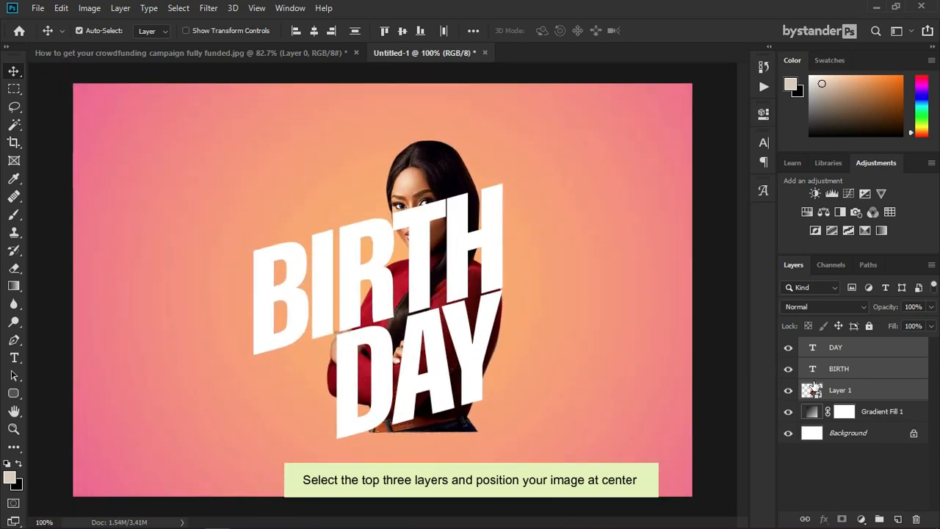
left_click(852, 376)
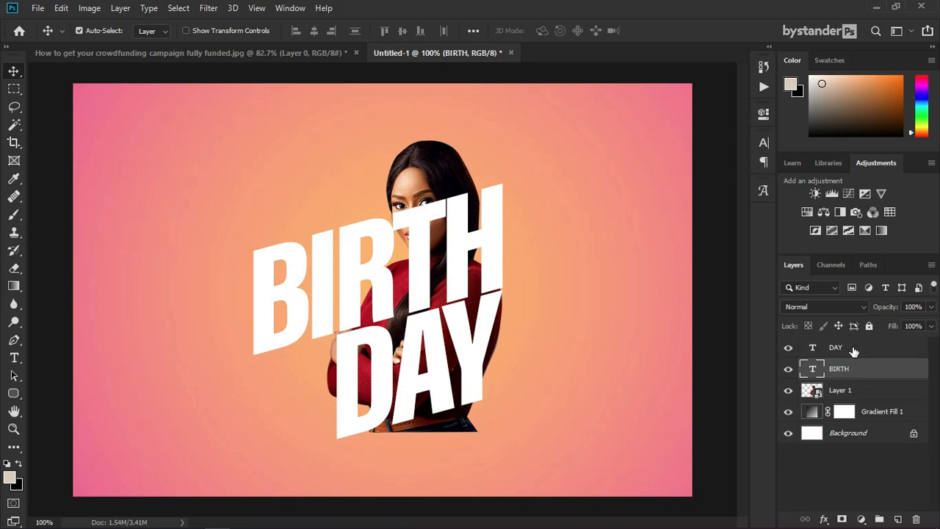
Step: Duplicate the BIRTH and DAY layers and drag the copies below Layer 1
left_click(853, 349, "shift")
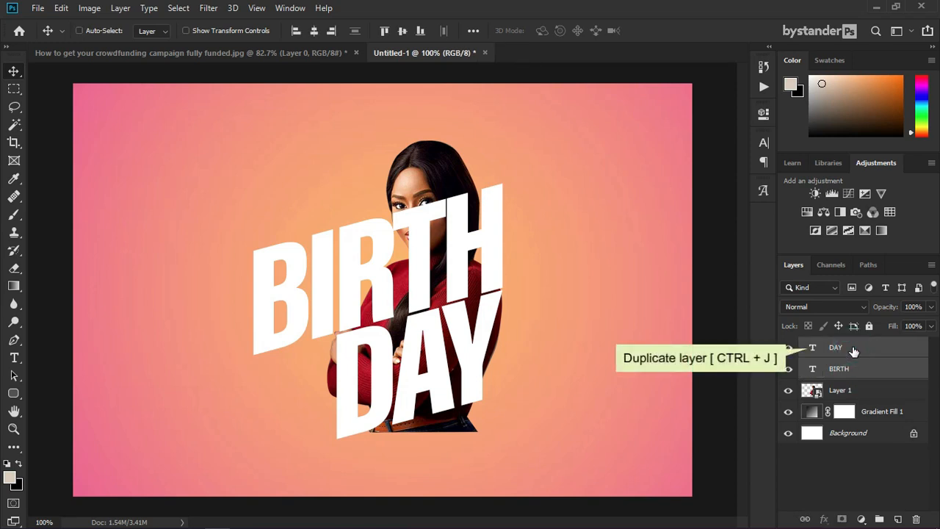
left_click_drag(850, 347, 897, 519)
left_click_drag(836, 350, 846, 435)
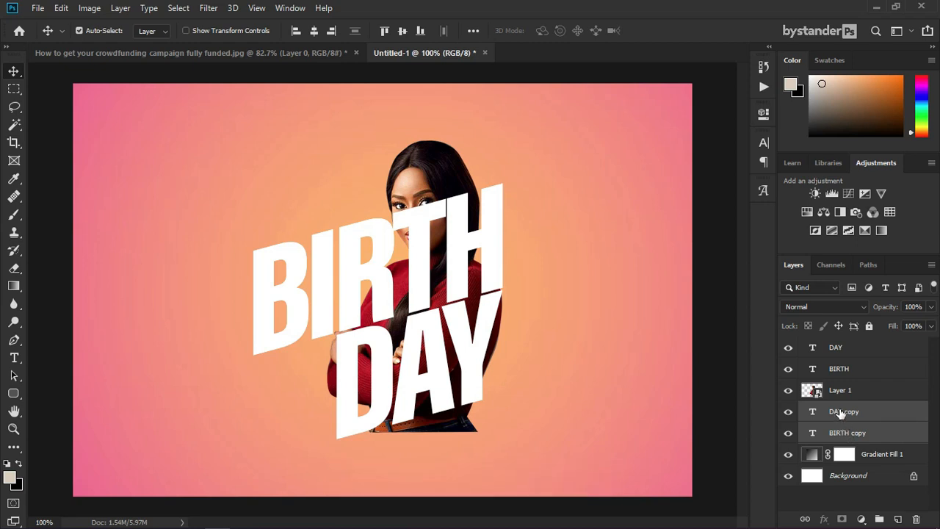
Step: Give DAY a 2 px white Stroke, Position Center, at 60% opacity
double_click(904, 347)
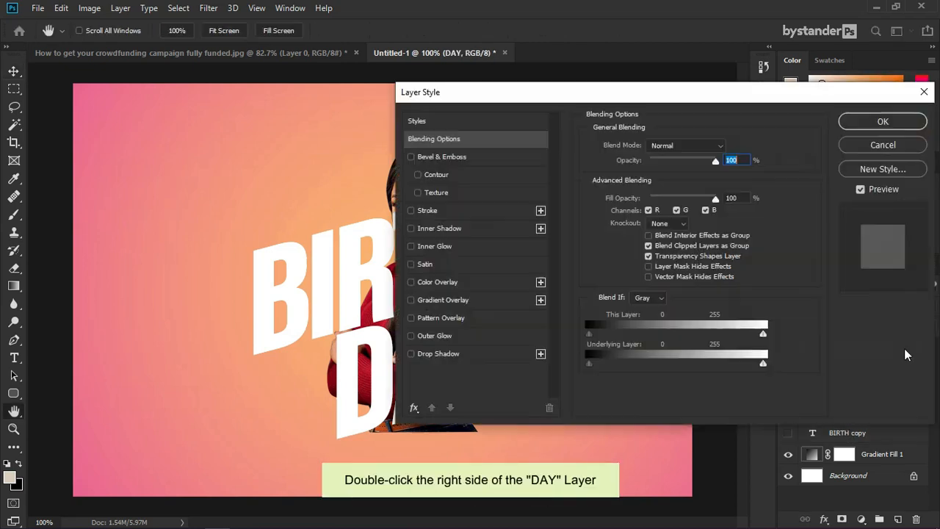
left_click(433, 211)
double_click(722, 145)
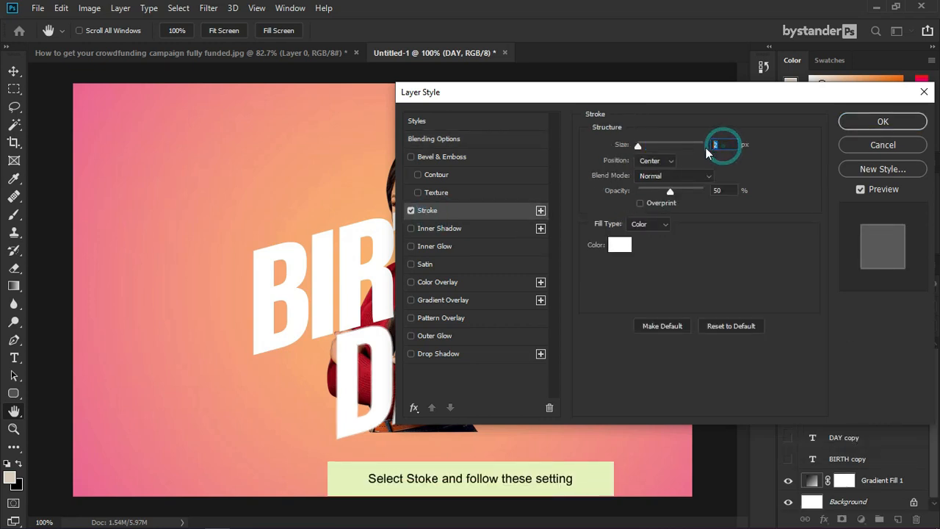
left_click(663, 161)
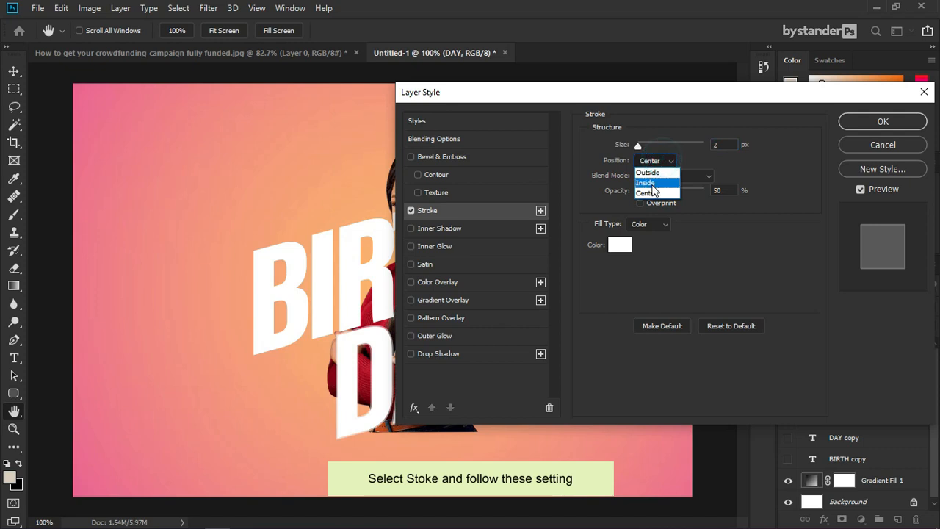
left_click(649, 190)
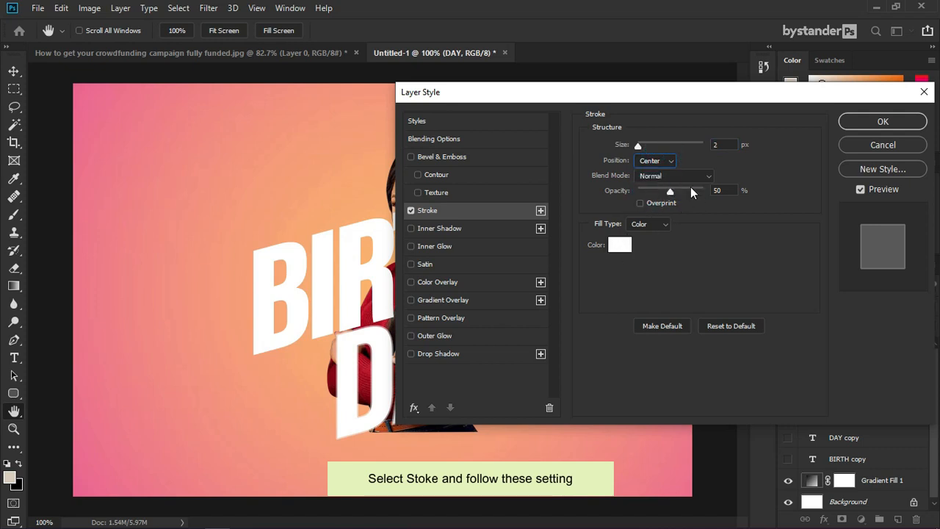
left_click_drag(670, 192, 699, 197)
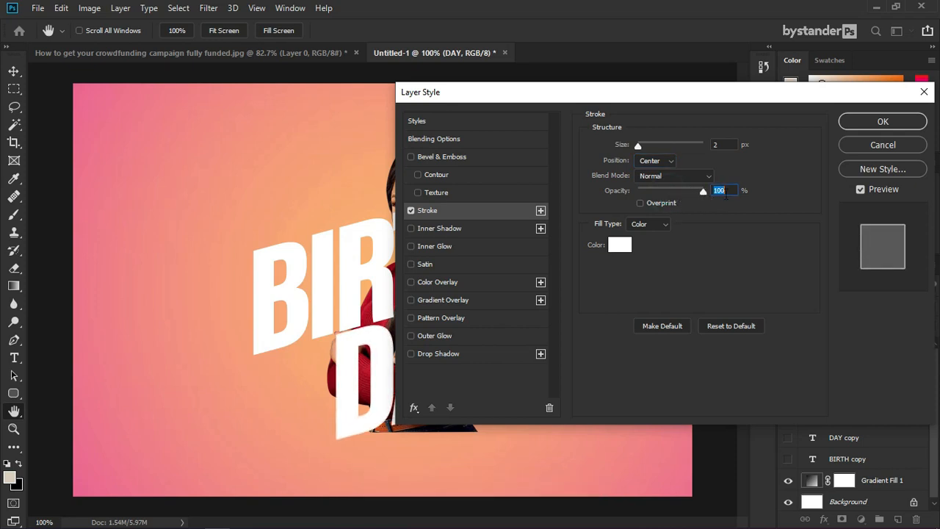
type("5")
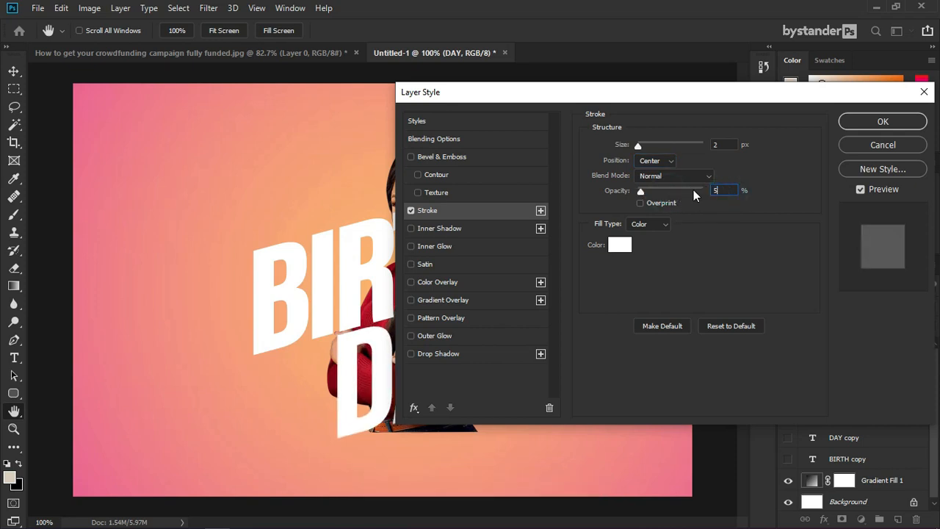
key("BackSpace")
type("60")
left_click(861, 124)
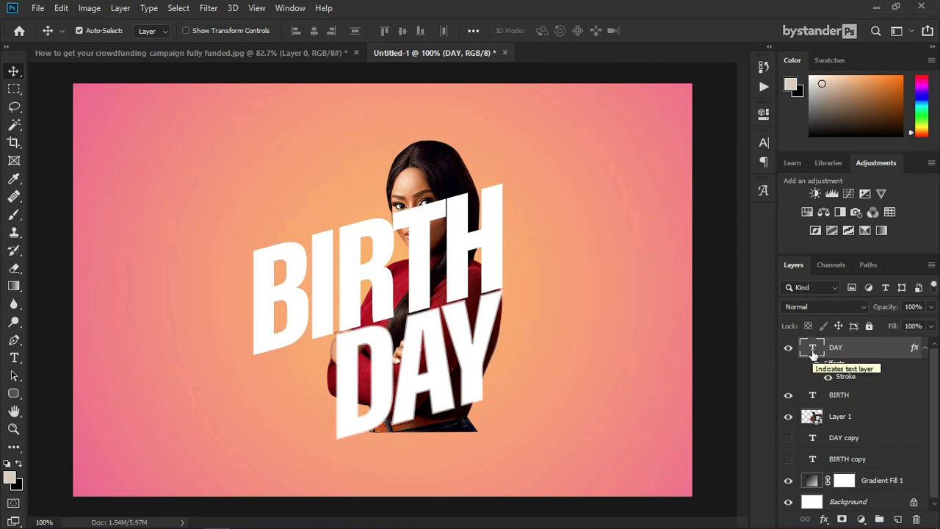
Step: Confirm DAY's 60% stroke and copy that stroke effect onto BIRTH
double_click(844, 377)
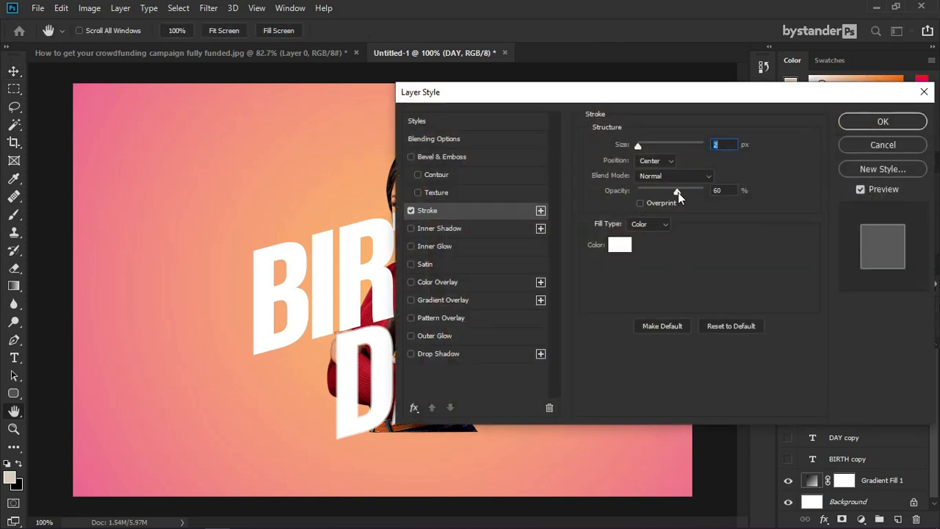
left_click(678, 192)
left_click(859, 124)
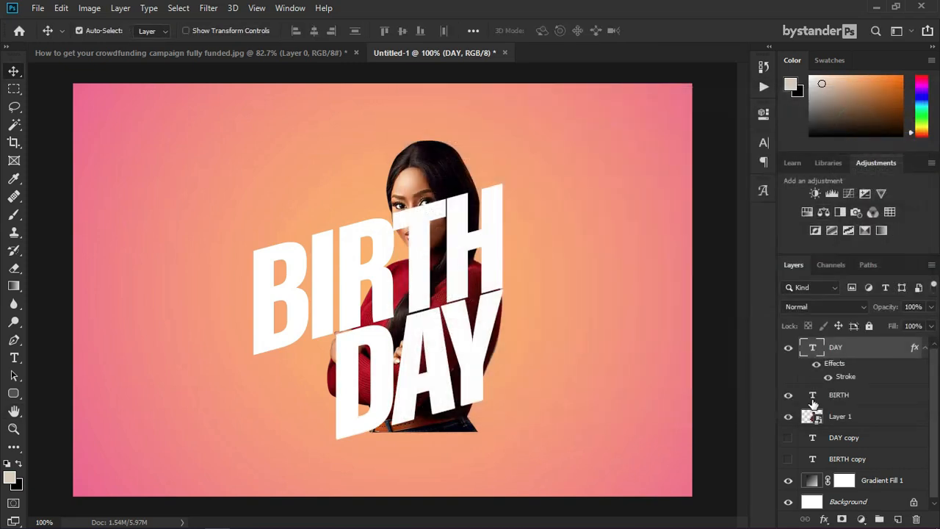
double_click(813, 397)
left_click(864, 387)
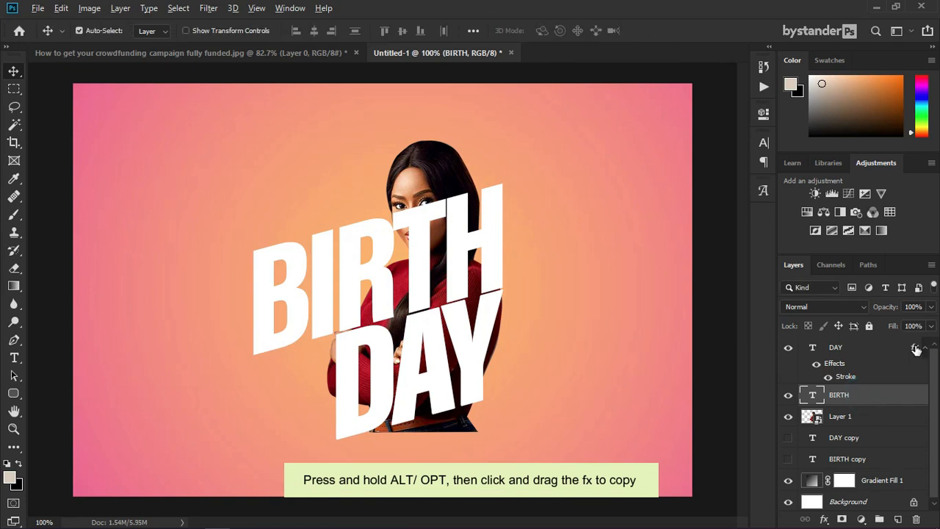
left_click_drag(917, 354, 913, 399)
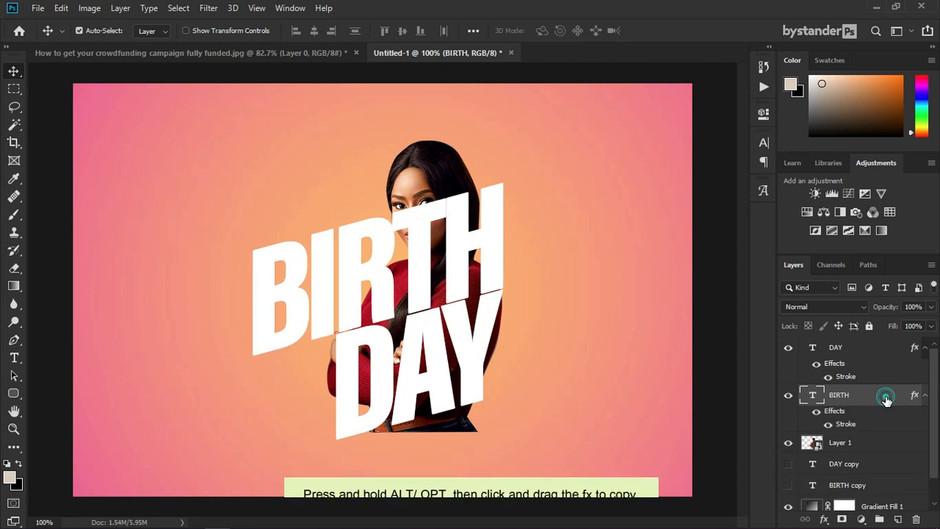
Step: Set Fill Opacity to 0% on BIRTH and DAY so only their white outlines remain
double_click(885, 395)
left_click_drag(715, 198, 649, 199)
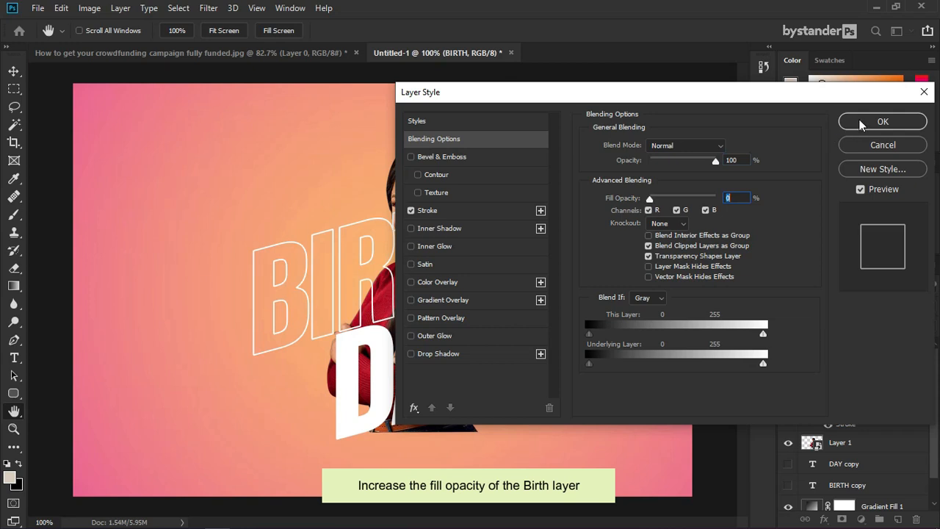
left_click(881, 122)
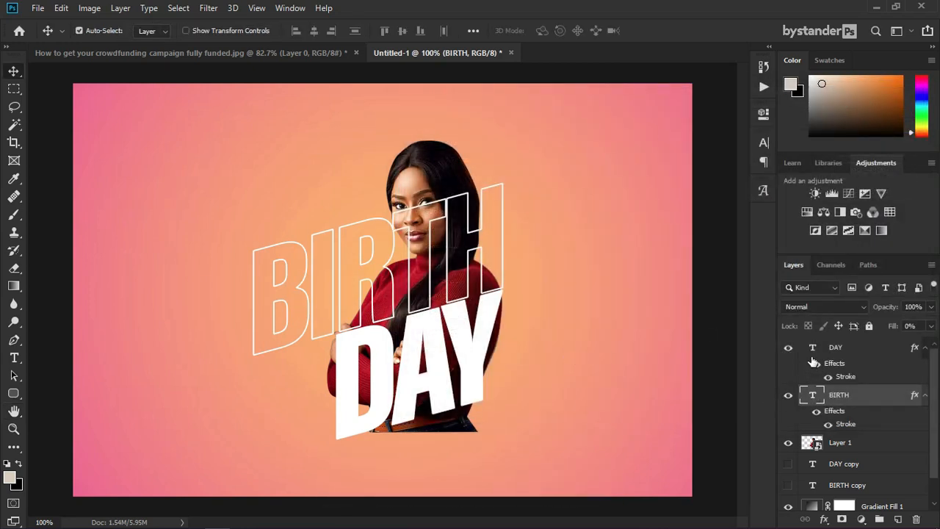
left_click(882, 349)
double_click(881, 349)
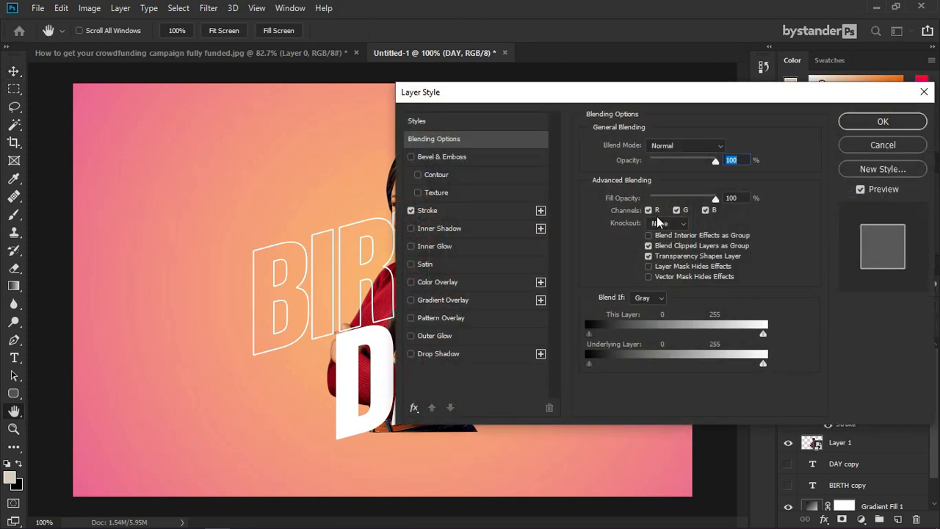
left_click_drag(714, 200, 656, 198)
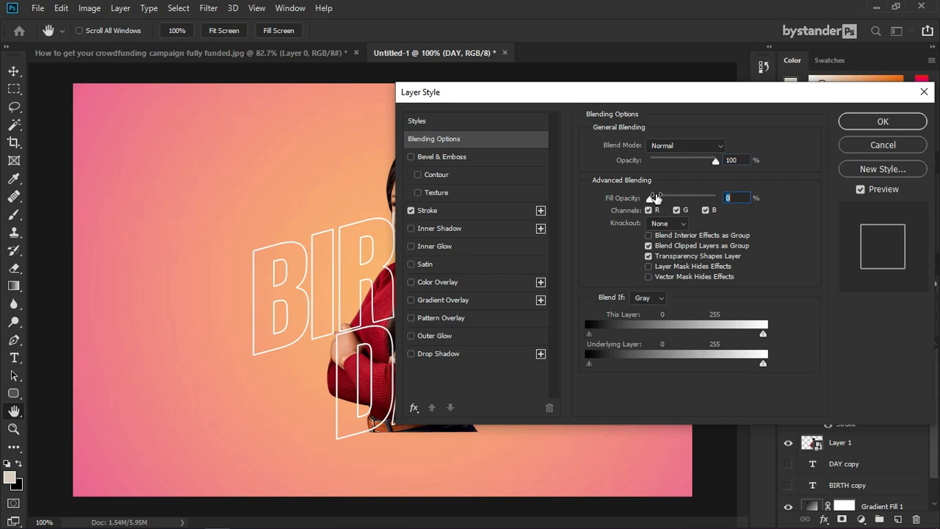
left_click(863, 121)
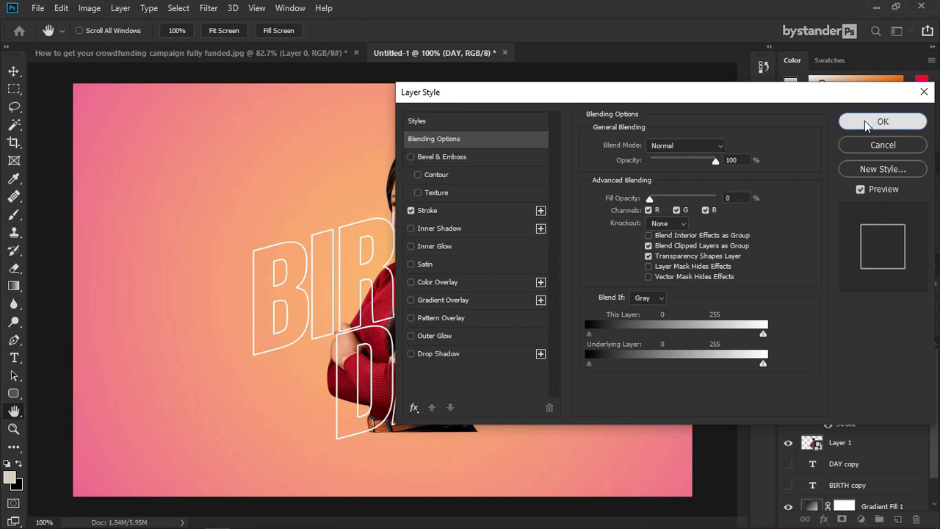
scroll(441, 399, "up", 4)
scroll(880, 420, "down", 1)
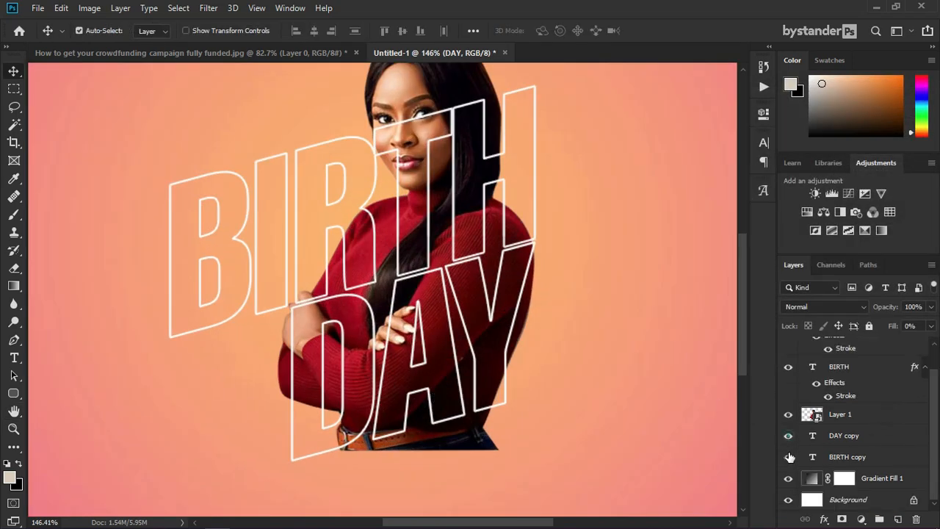
Step: Toggle the solid BIRTH copy and DAY copy layers off and back on, then select both
left_click(789, 456)
left_click(788, 436)
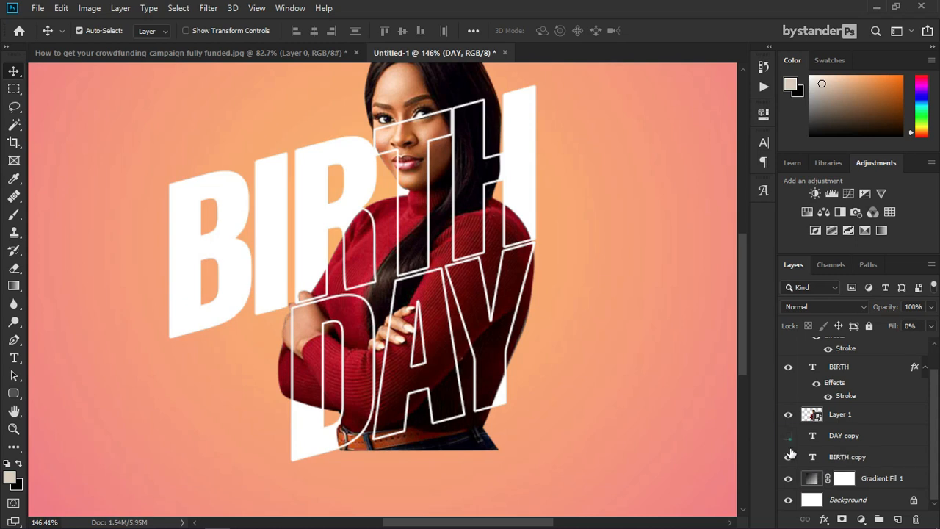
left_click(790, 456)
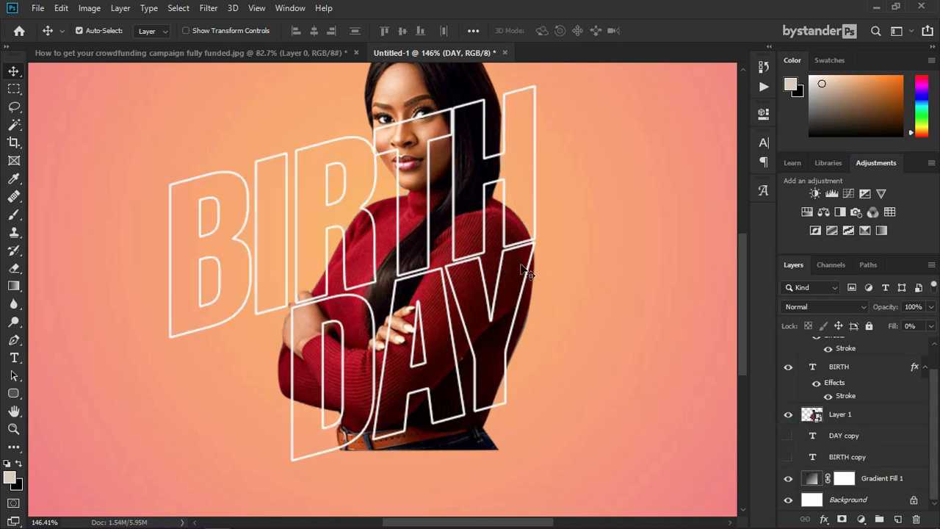
scroll(526, 271, "down", 5)
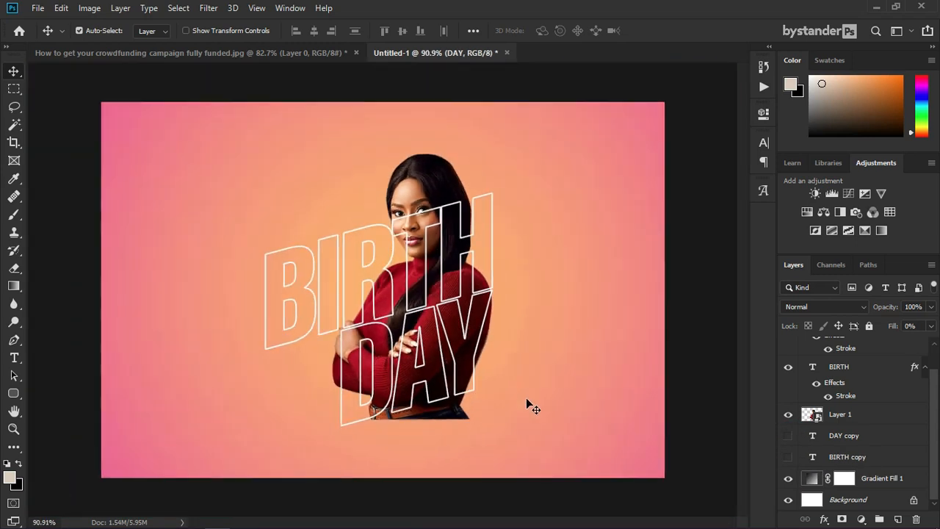
scroll(453, 389, "up", 2)
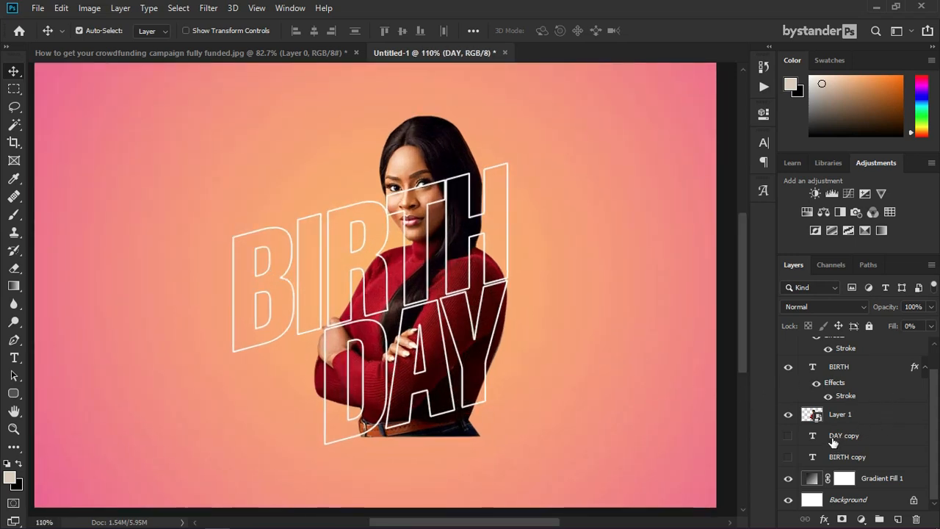
left_click(788, 456)
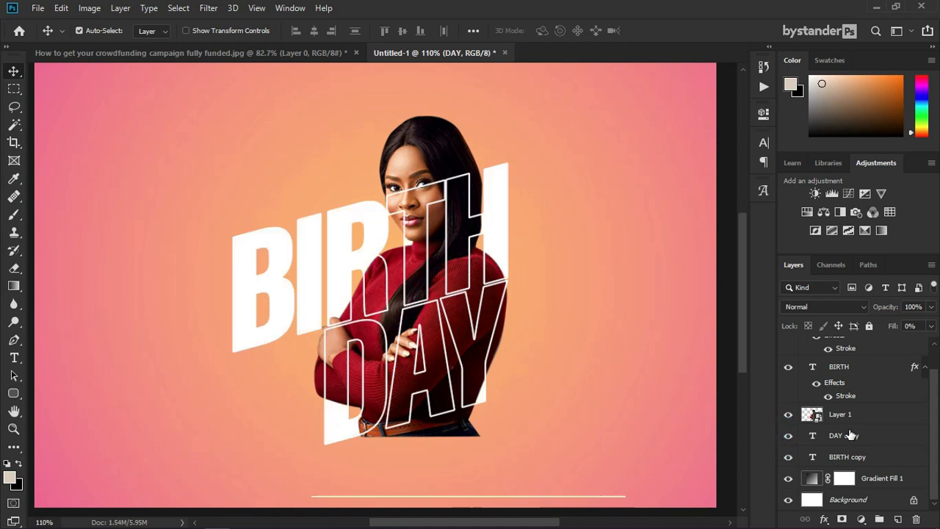
left_click(844, 436)
left_click(850, 457, "shift")
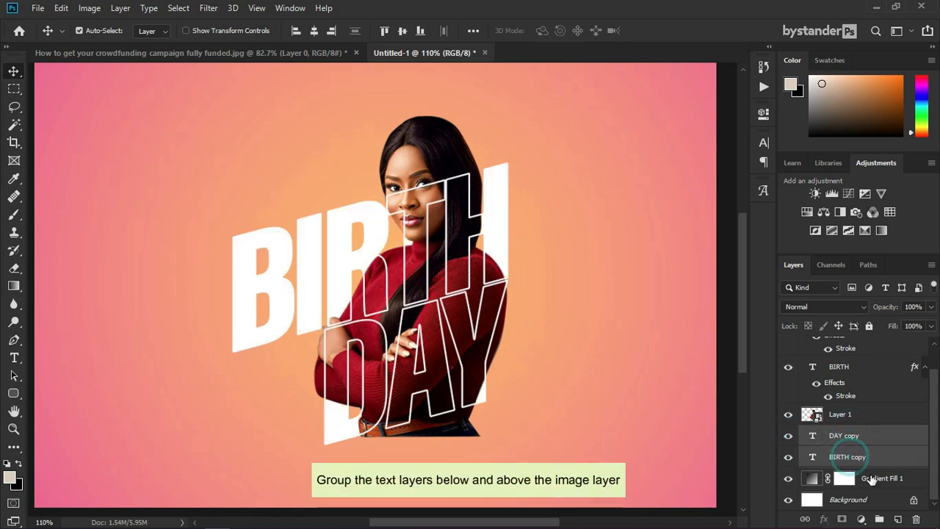
Step: Group the DAY copy and BIRTH copy layers into a group named Background Text
left_click(879, 519)
double_click(841, 458)
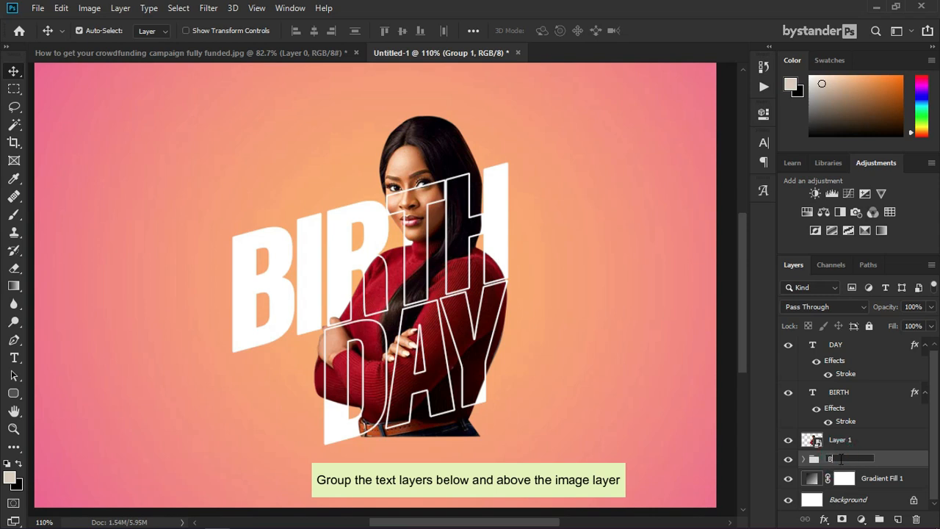
key("Return")
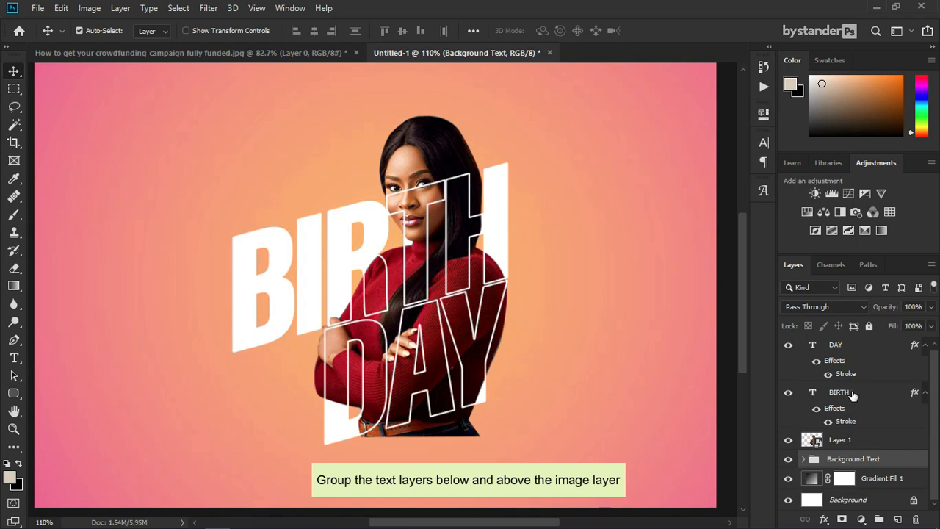
Step: Group the outlined BIRTH and DAY layers as Stroke Text and lower DAY's fill opacity to 15%
left_click(851, 394)
left_click(853, 348, "shift")
key("ctrl+g")
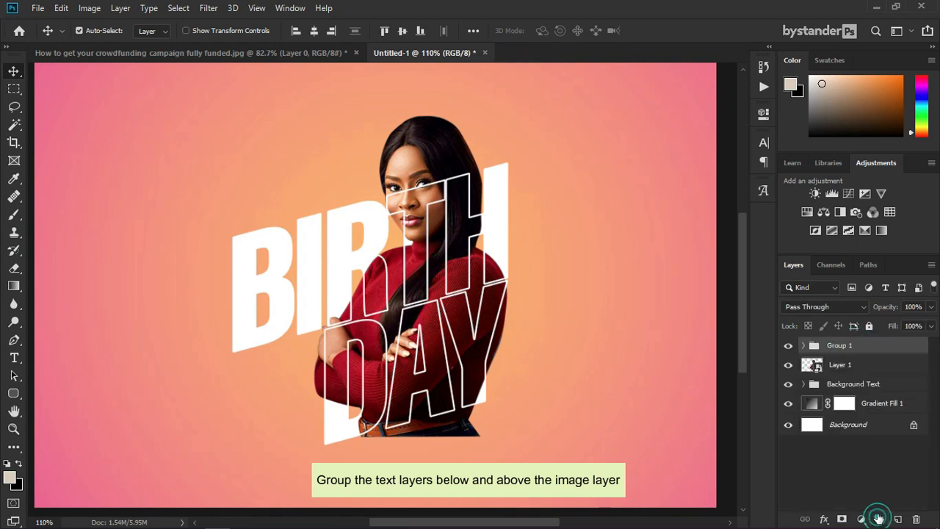
double_click(838, 345)
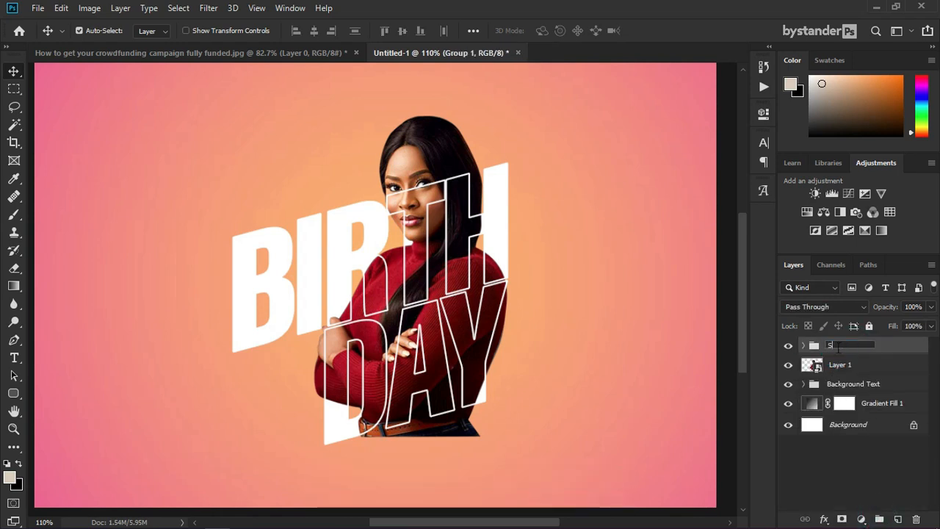
key("Return")
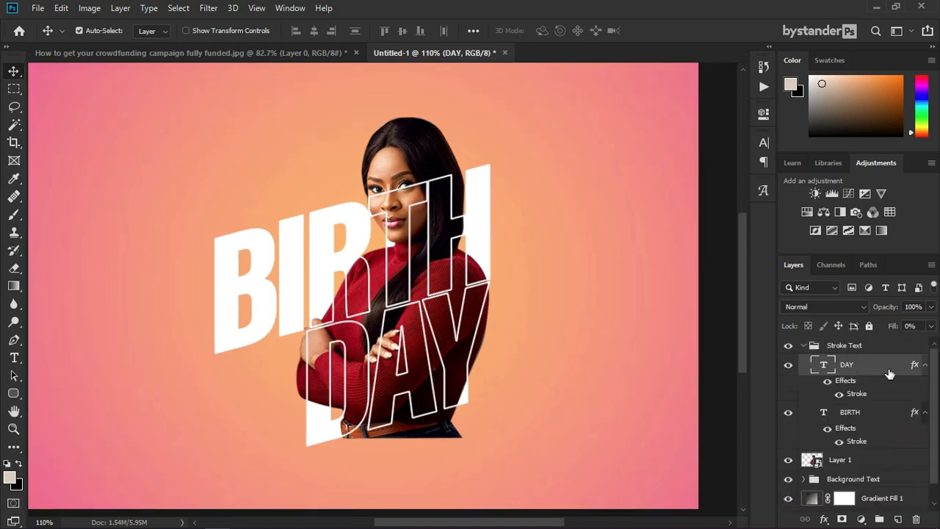
double_click(889, 367)
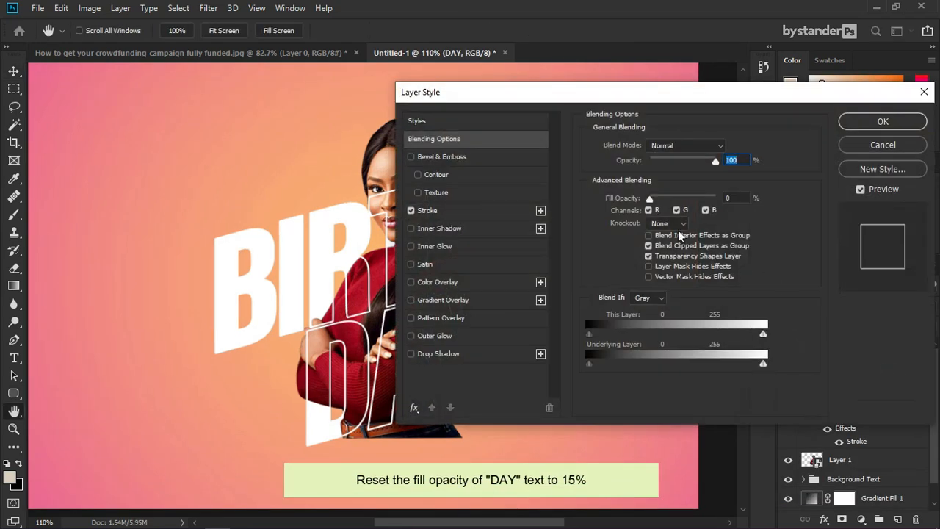
mouse_move(649, 199)
left_mouse_down()
mouse_move(675, 205)
mouse_move(661, 209)
left_mouse_up()
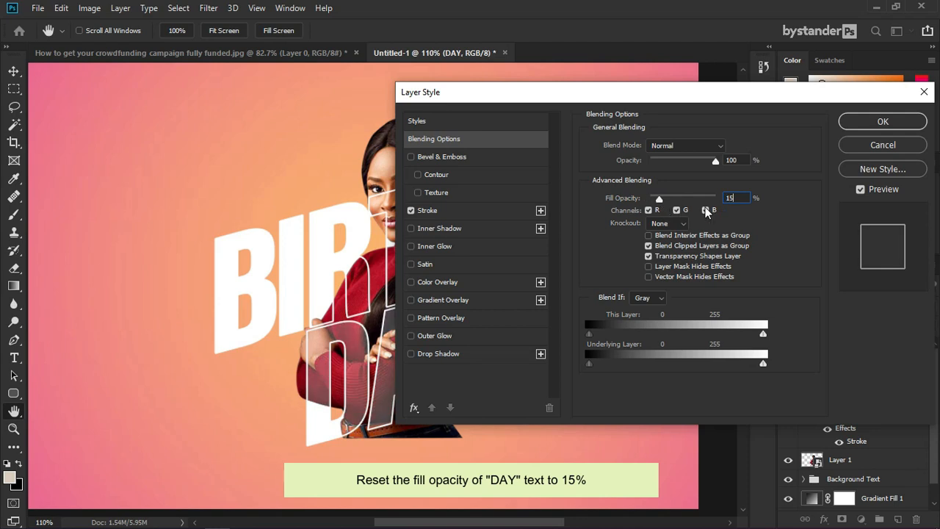
Step: Apply DAY's 15% fill, collapse Stroke Text, rename Layer 1 to Model, and expand Background Text
left_click(855, 121)
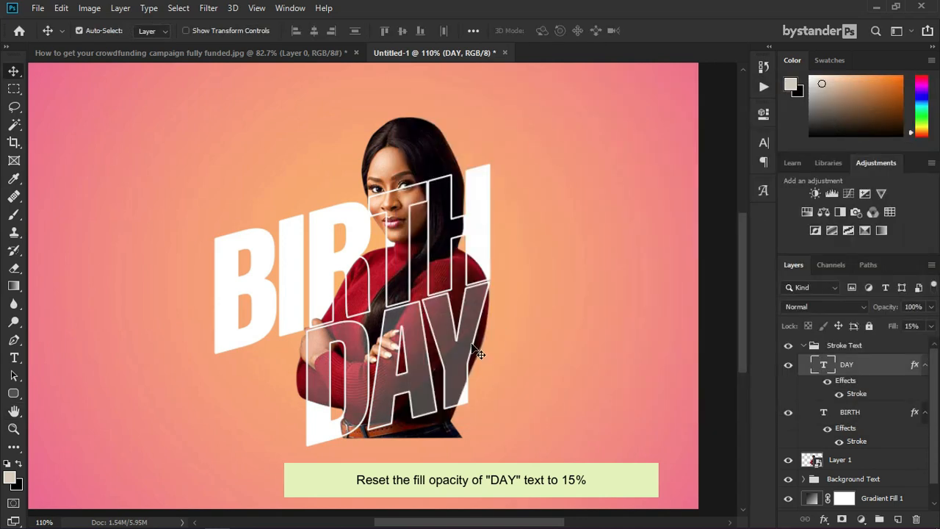
left_click(803, 346)
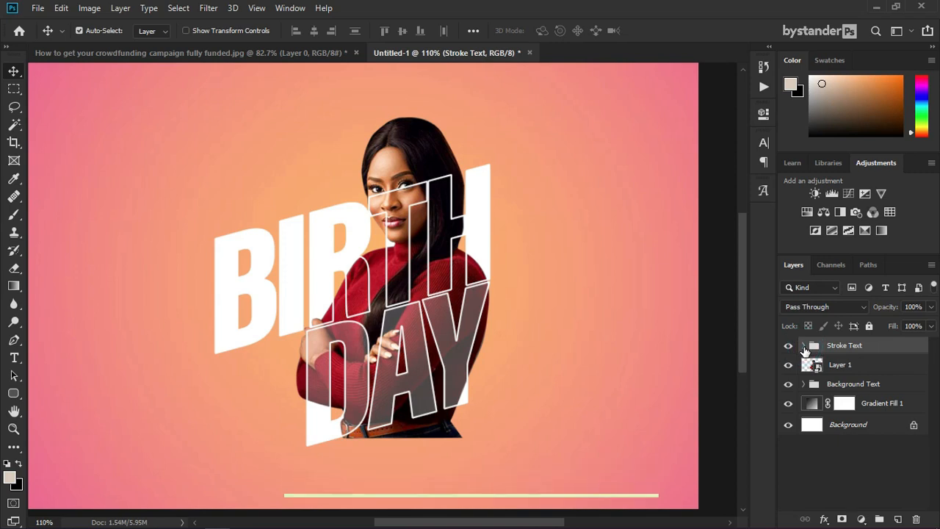
double_click(841, 364)
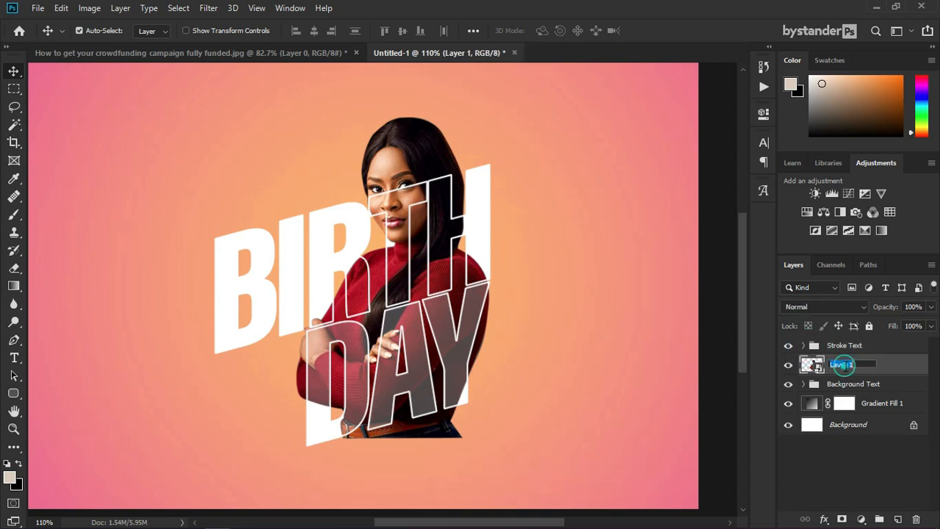
type("Model")
key("Return")
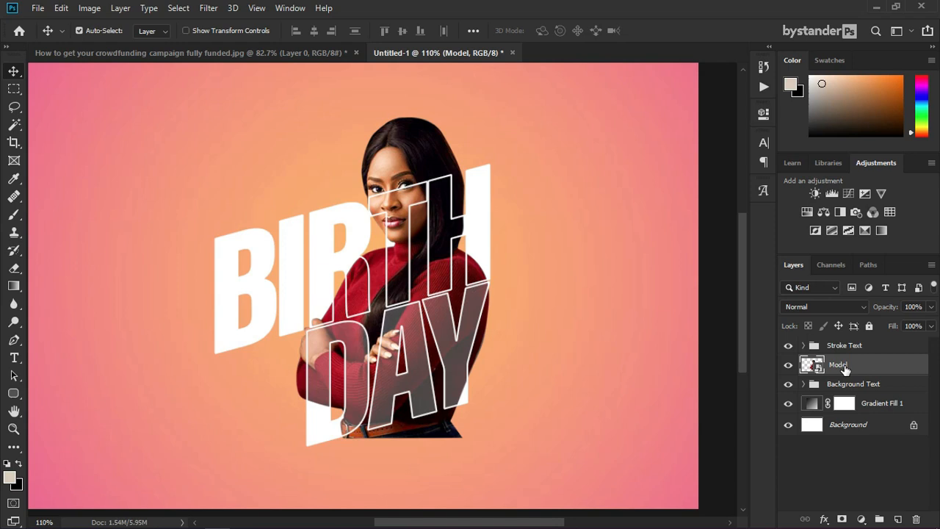
left_click(803, 383)
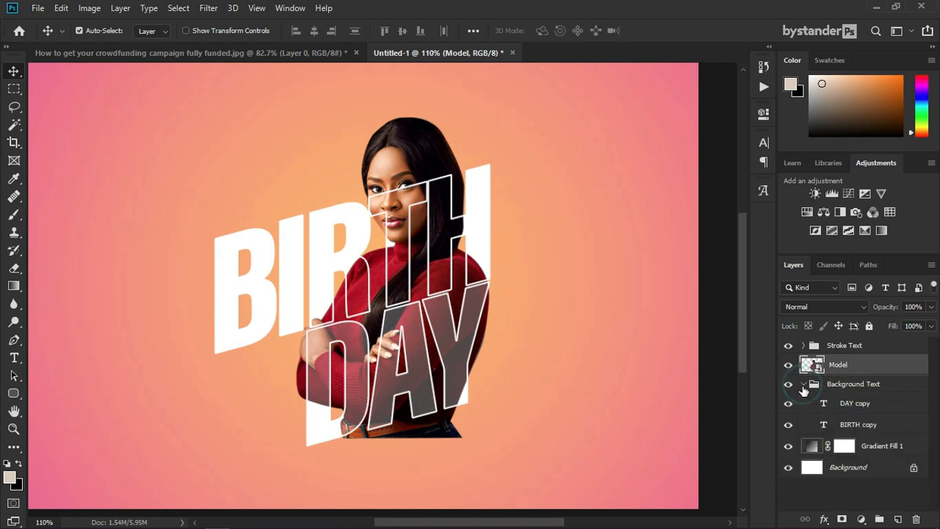
Step: Load the DAY copy and BIRTH copy letter shapes as one selection and add it as Model's mask
left_click(822, 404, "ctrl")
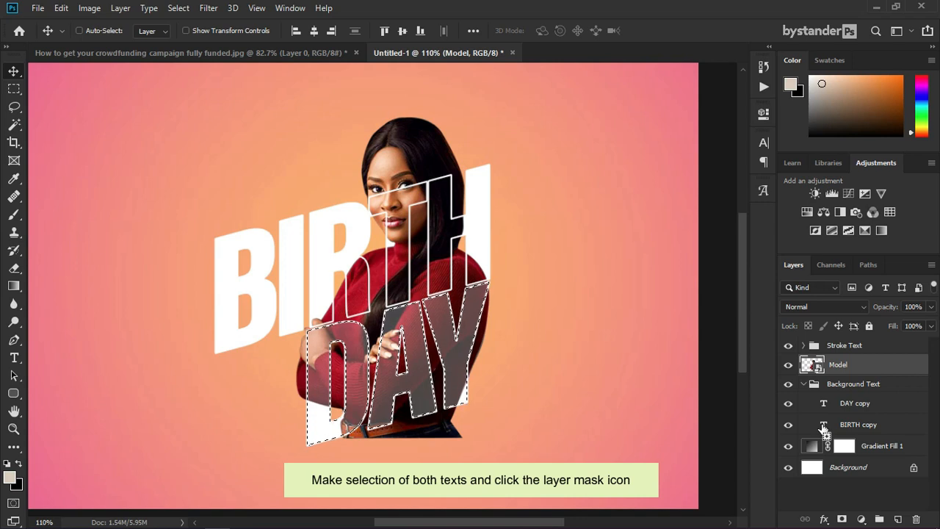
left_click(823, 426, "ctrl+shift")
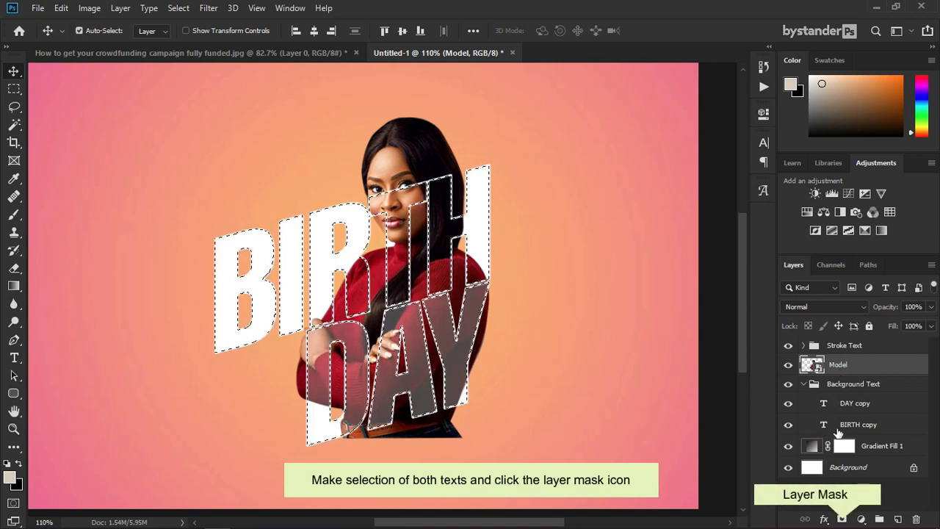
left_click(841, 519)
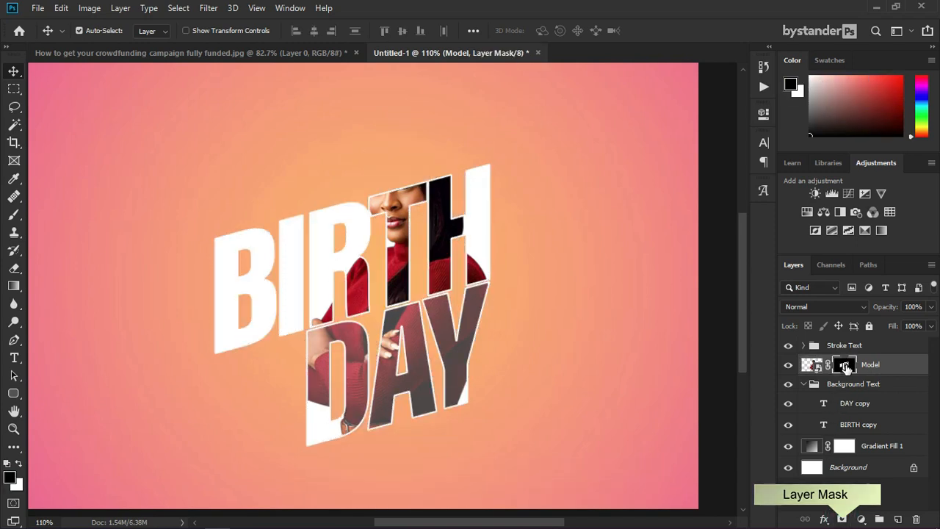
Step: Set up a 102 px Hard Round brush at 100% opacity and flow, with white foreground
left_click(16, 217)
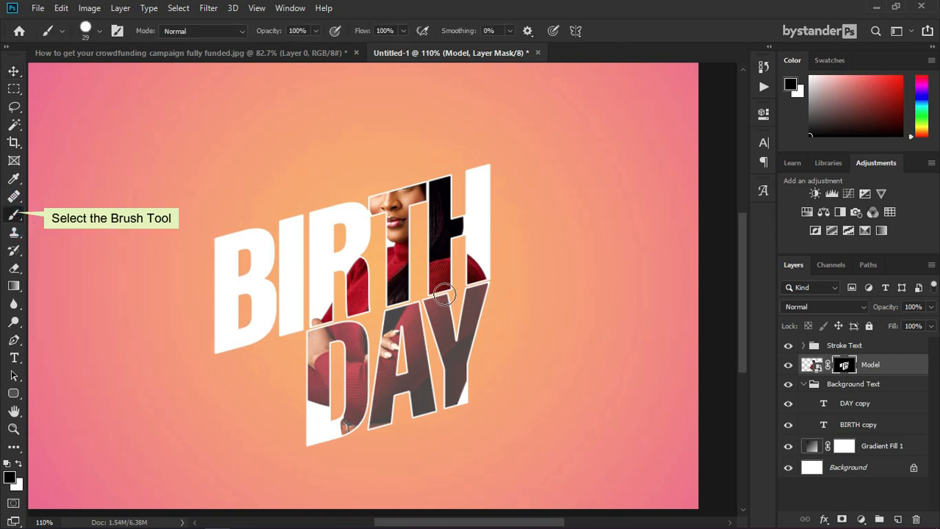
right_click(444, 295)
left_click(532, 434)
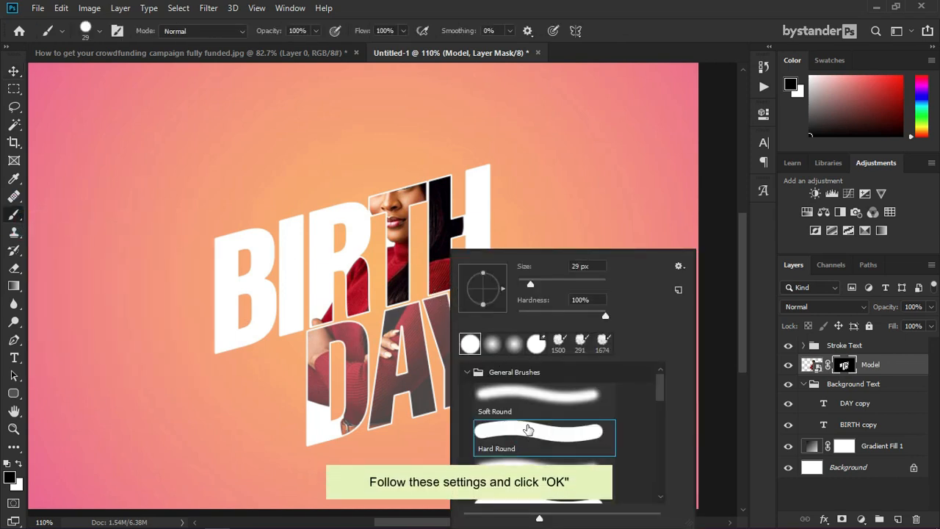
left_click(297, 31)
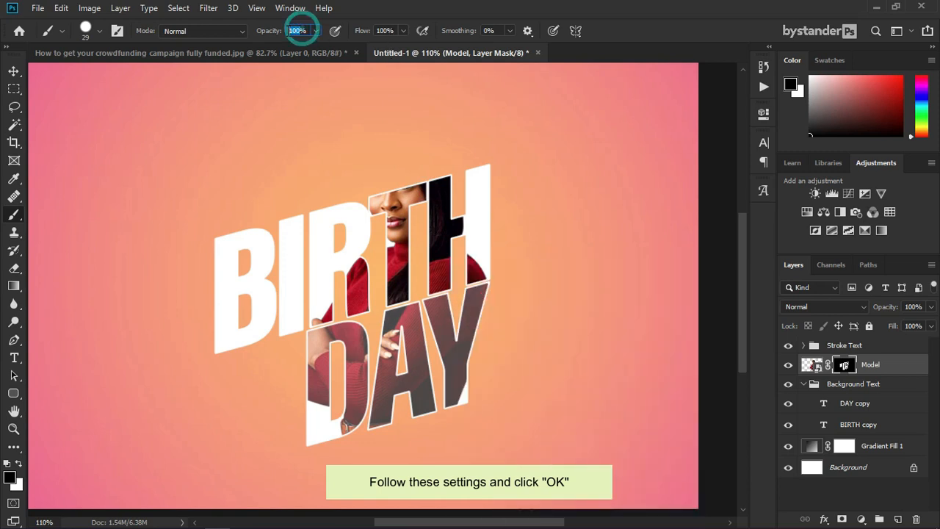
left_click(391, 31)
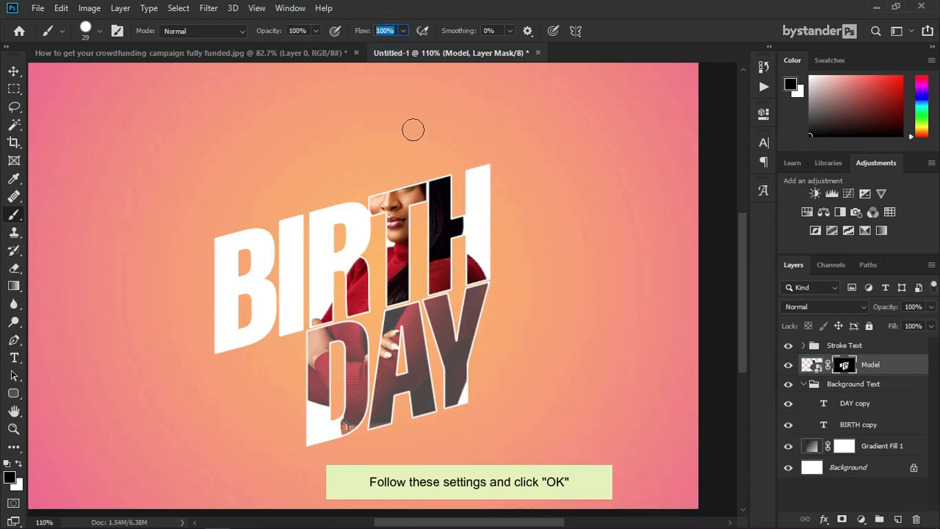
right_click(443, 211)
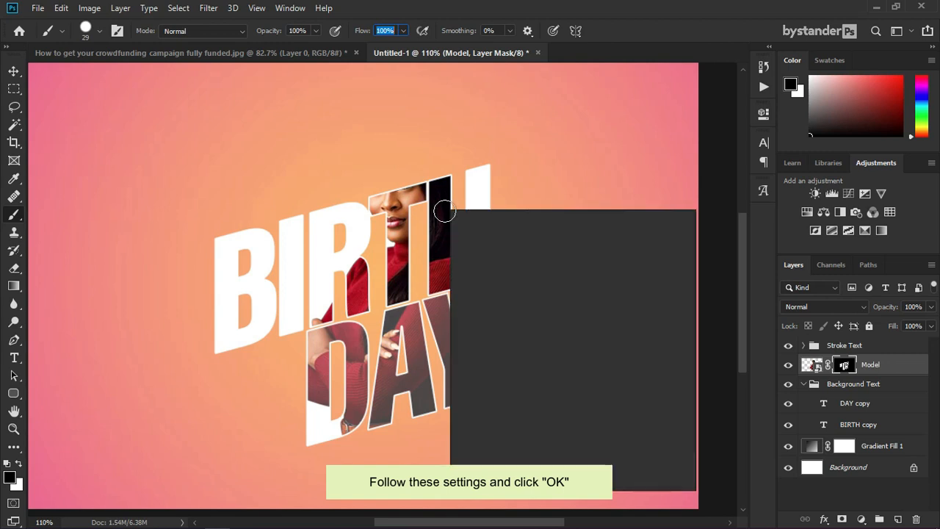
left_click_drag(529, 244, 561, 247)
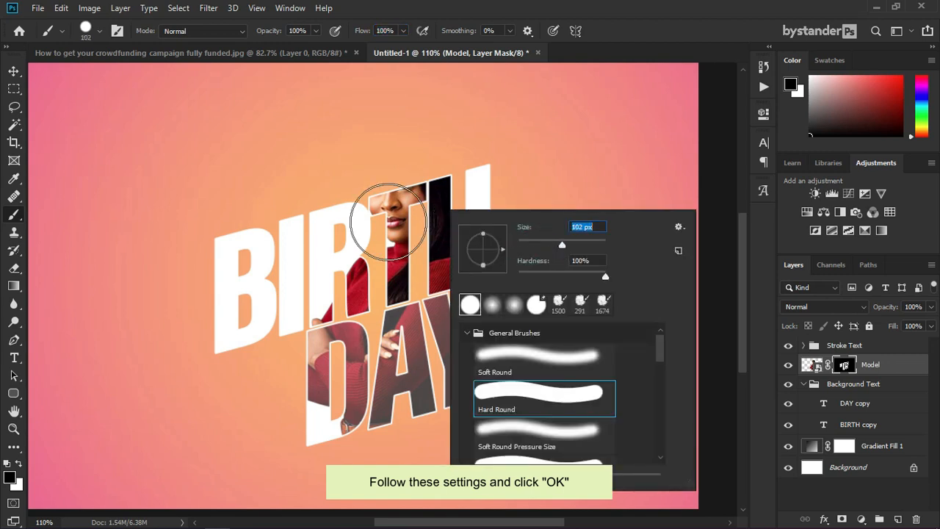
left_click(745, 226)
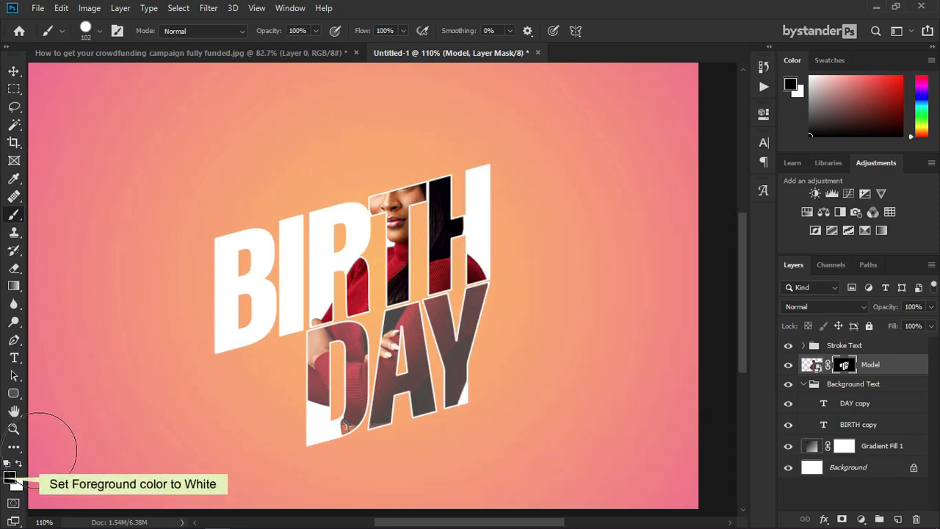
left_click(19, 464)
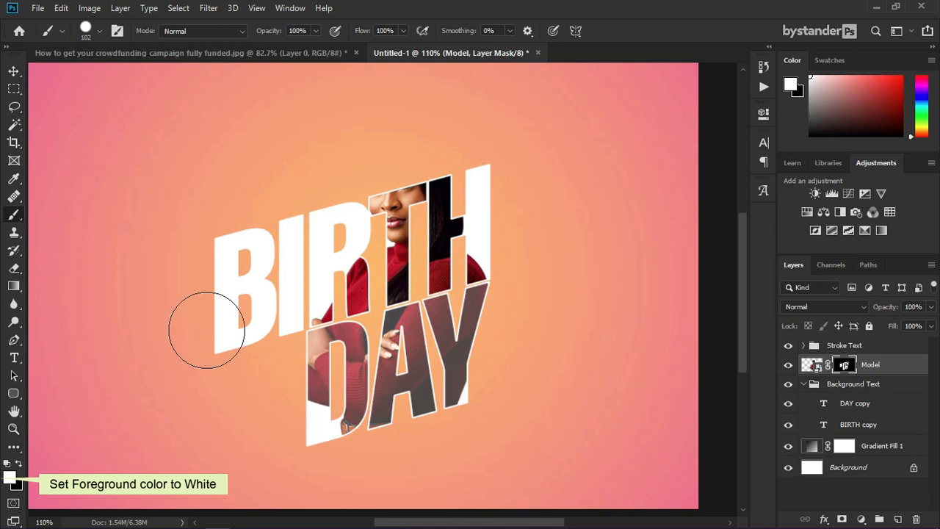
Step: Paint white on the Model mask over the woman's head and hair, then shrink the brush to 41 px
mouse_move(360, 173)
left_mouse_down()
mouse_move(433, 160)
mouse_move(423, 142)
mouse_move(388, 127)
mouse_move(368, 139)
mouse_move(400, 130)
mouse_move(425, 139)
mouse_move(441, 230)
mouse_move(312, 261)
mouse_move(429, 235)
mouse_move(312, 268)
mouse_move(432, 235)
mouse_move(320, 283)
mouse_move(382, 292)
mouse_move(361, 260)
mouse_move(316, 267)
left_mouse_up()
scroll(347, 270, "up", 5)
mouse_move(301, 343)
left_mouse_down()
mouse_move(330, 328)
mouse_move(436, 320)
mouse_move(651, 246)
left_mouse_up()
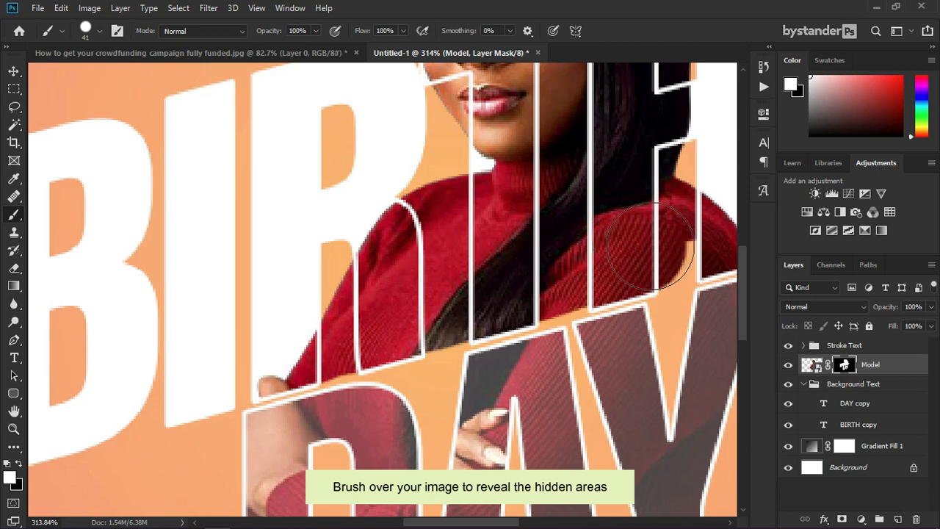
scroll(543, 257, "down", 2)
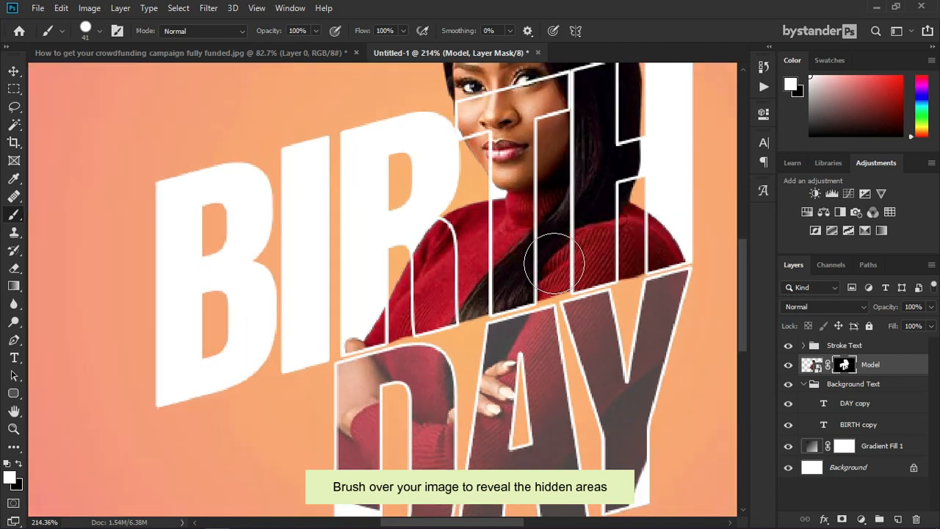
scroll(392, 306, "down", 3)
scroll(422, 293, "up", 2)
right_click(422, 283)
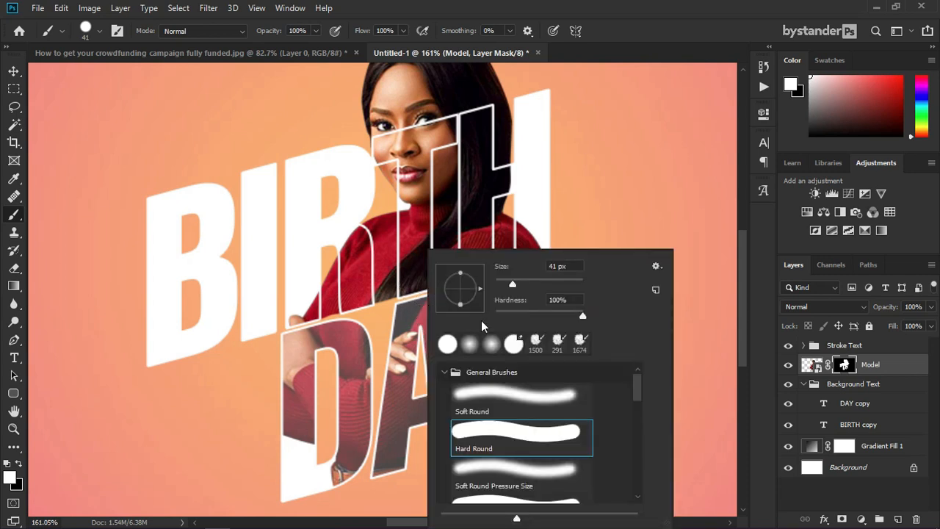
Step: Paint the band between BIRTH and DAY with a Soft Round brush at 70% opacity, 73% flow
left_click(503, 398)
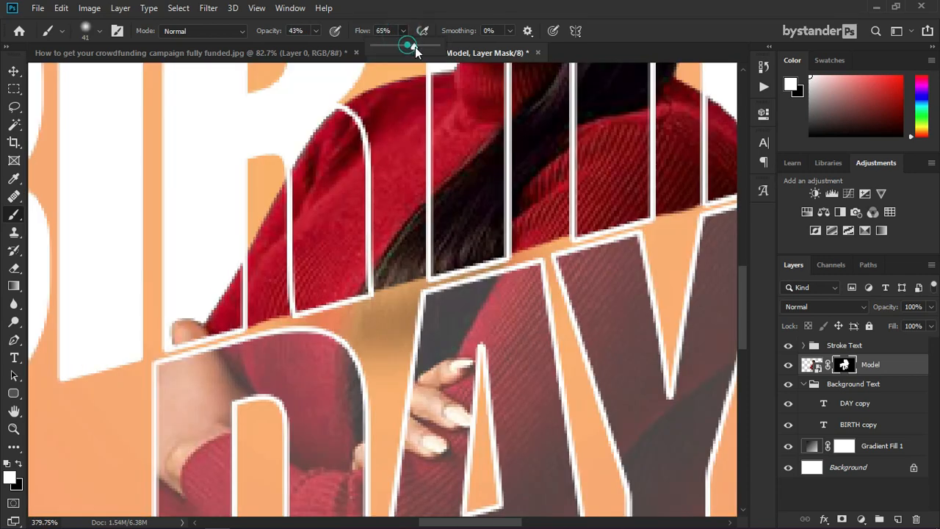
left_click(414, 47)
left_click(320, 30)
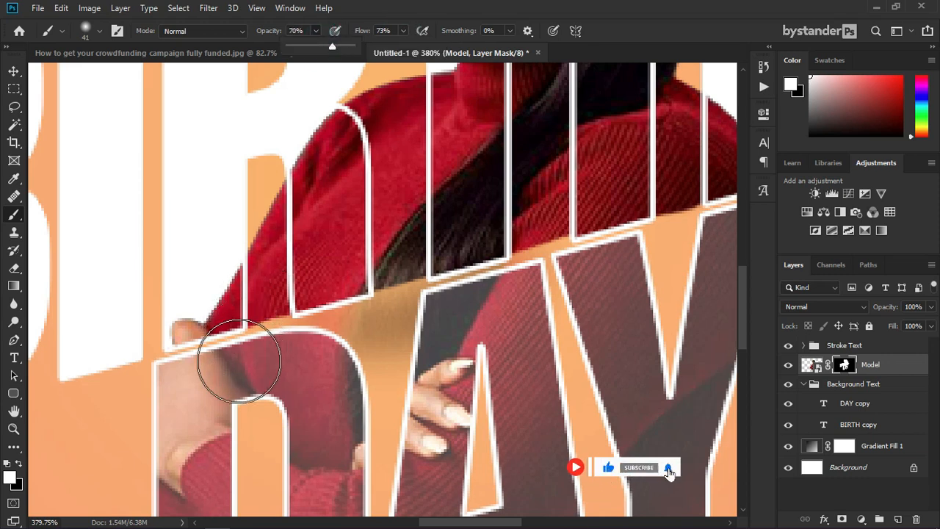
mouse_move(228, 362)
left_mouse_down()
mouse_move(297, 349)
mouse_move(604, 245)
mouse_move(671, 210)
left_mouse_up()
scroll(671, 210, "down", 3)
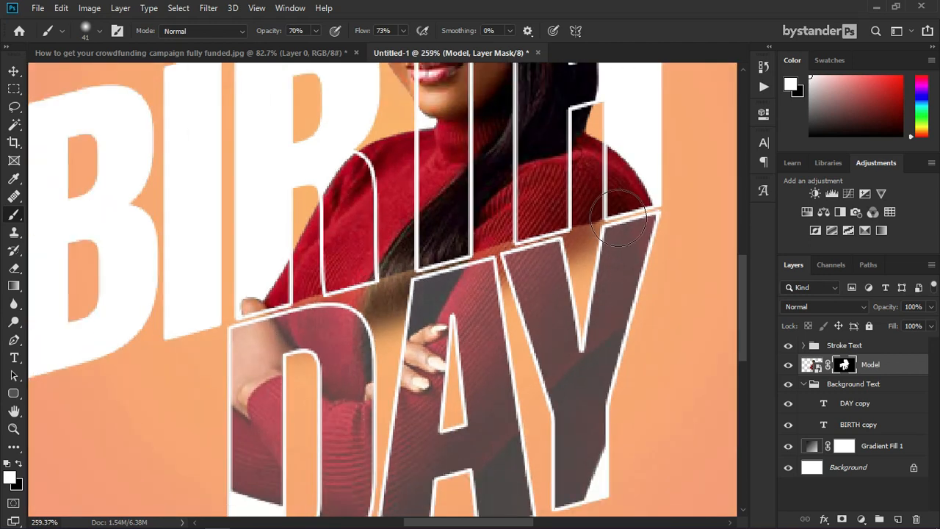
scroll(306, 300, "up", 3)
Step: Resize the soft brush to 107 px, then down to 68 px
right_click(279, 302)
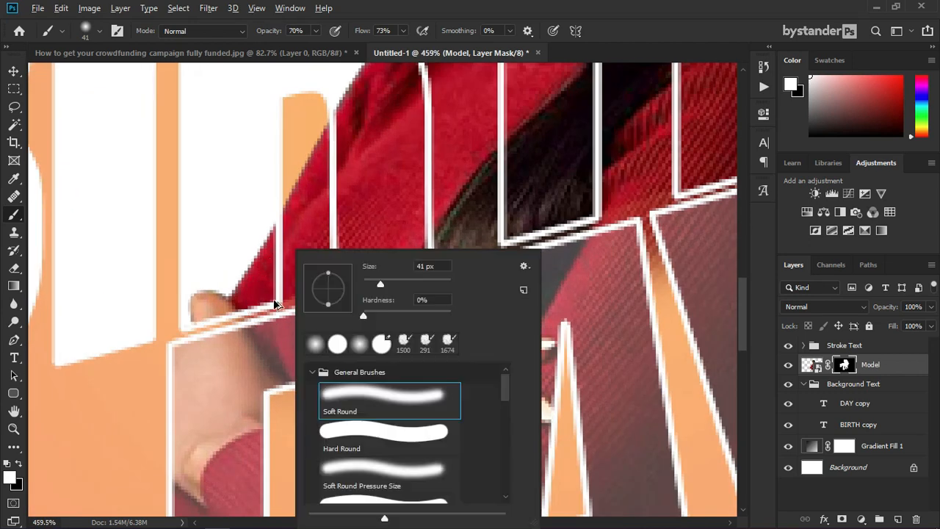
left_click(597, 210)
right_click(597, 210)
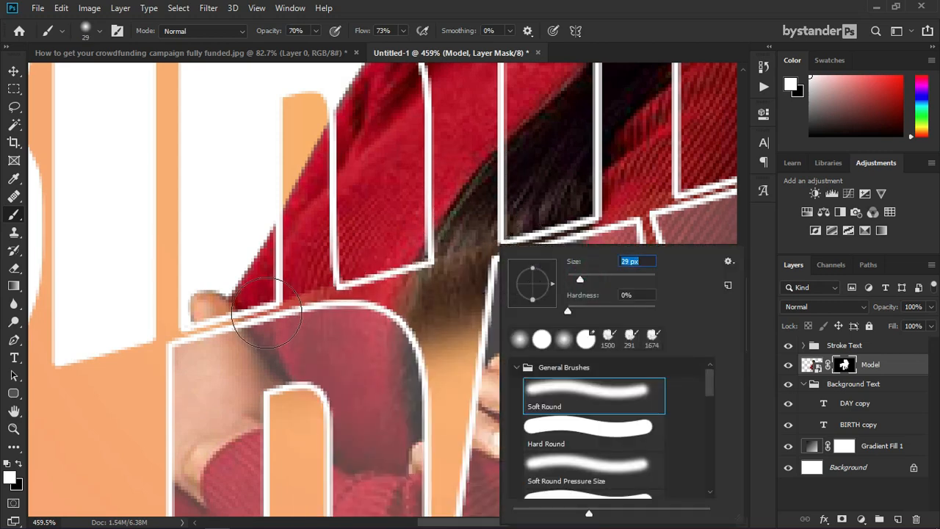
type("107")
key("Return")
scroll(494, 220, "down", 3)
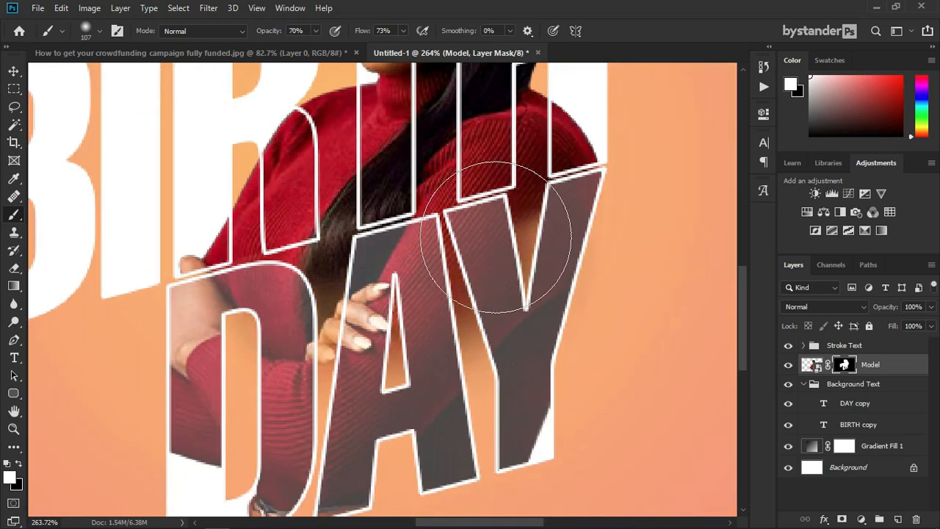
scroll(500, 218, "up", 2)
left_click_drag(491, 224, 524, 221)
Step: Reveal the sweater around the D, A and Y, then switch back to a Hard Round brush
mouse_move(237, 372)
left_mouse_down()
mouse_move(477, 291)
mouse_move(257, 386)
left_mouse_up()
scroll(293, 367, "down", 3)
mouse_move(270, 336)
left_mouse_down()
mouse_move(390, 351)
mouse_move(477, 294)
mouse_move(308, 367)
left_mouse_up()
scroll(455, 271, "down", 3)
scroll(402, 383, "up", 3)
mouse_move(402, 383)
left_mouse_down()
mouse_move(492, 289)
mouse_move(492, 323)
mouse_move(450, 361)
mouse_move(390, 389)
left_mouse_up()
right_click(393, 388)
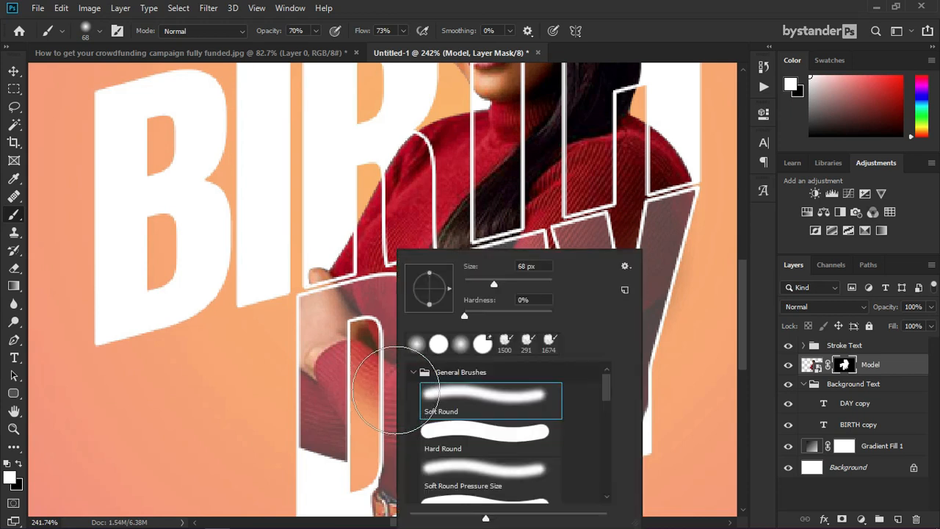
left_click(459, 434)
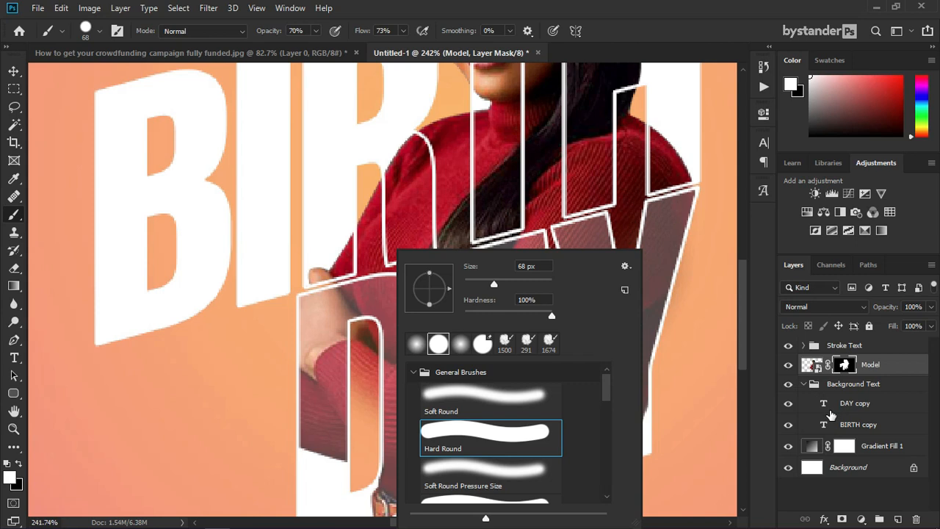
Step: Load the DAY copy letters as a selection, invert it, and fit the poster in view
key("Escape")
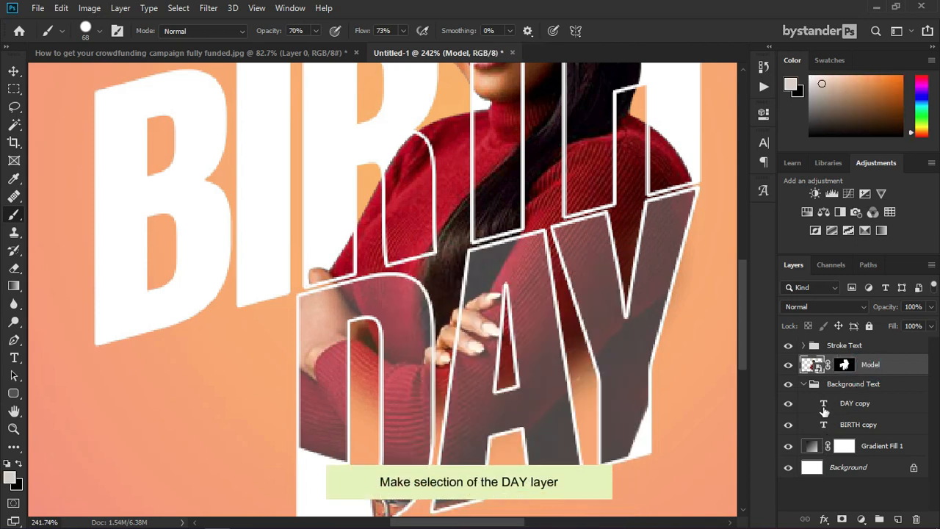
left_click(823, 404, "ctrl")
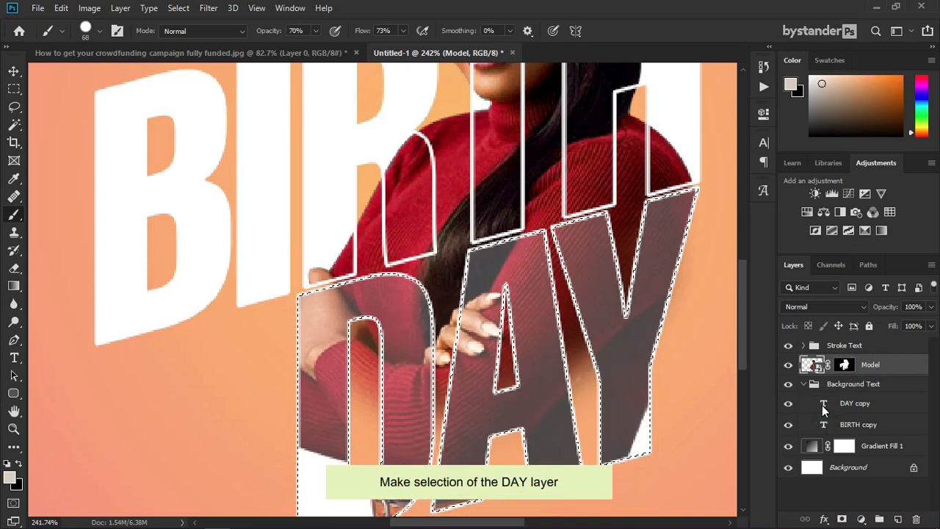
scroll(408, 338, "down", 1)
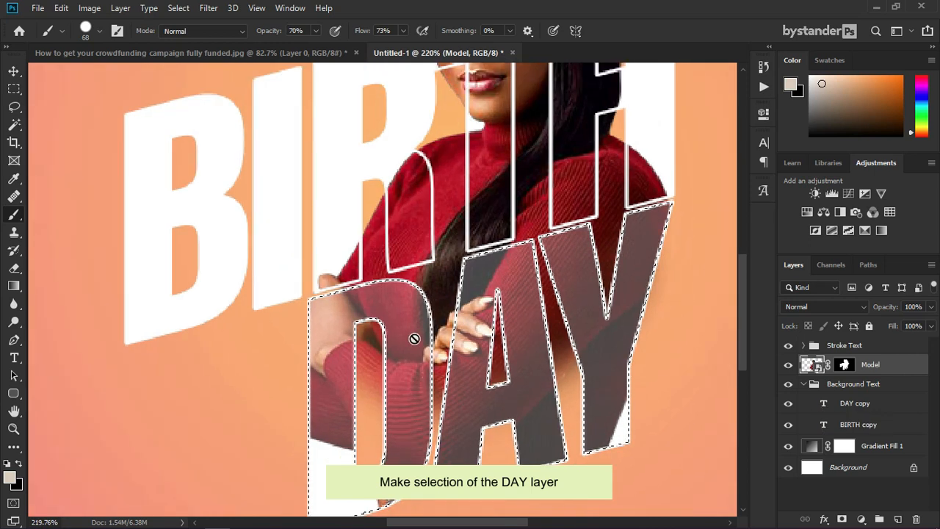
left_click(14, 89)
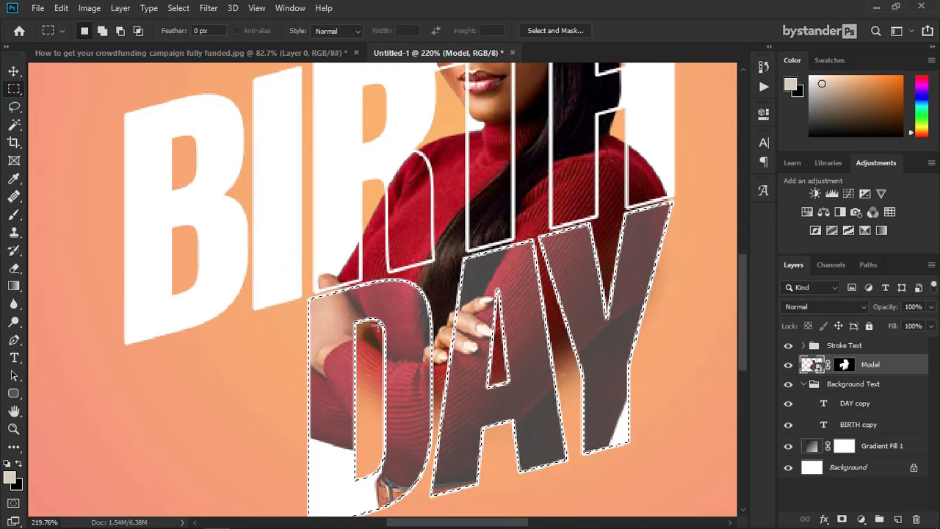
right_click(380, 77)
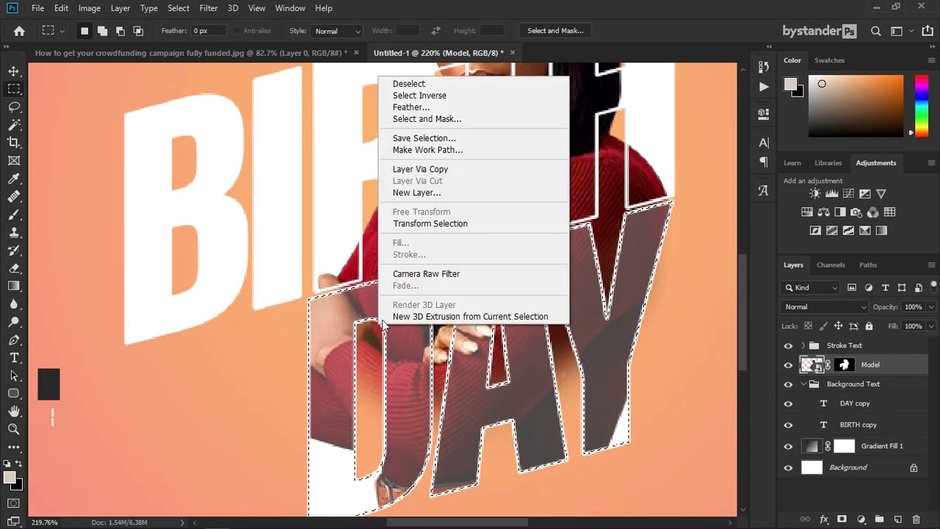
left_click(419, 95)
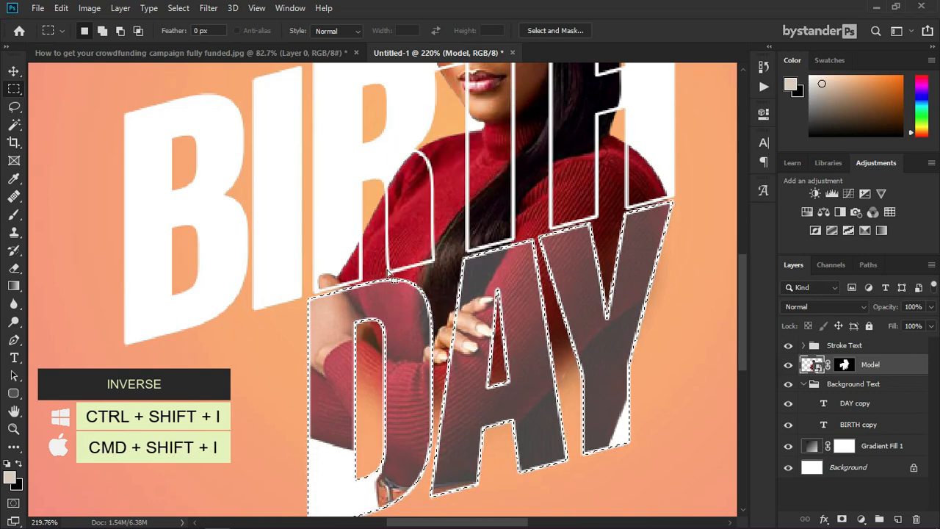
key("ctrl+1")
key("ctrl+0")
scroll(403, 400, "up", 5)
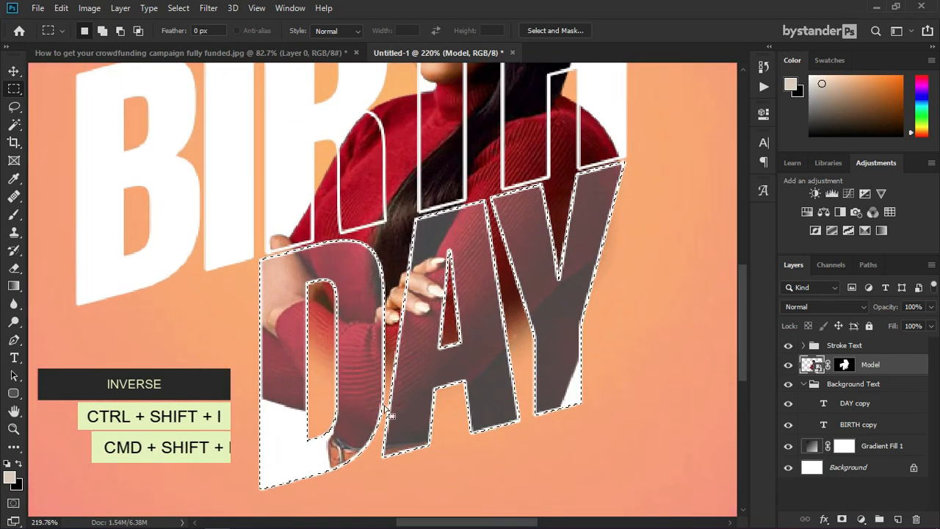
left_click(15, 214)
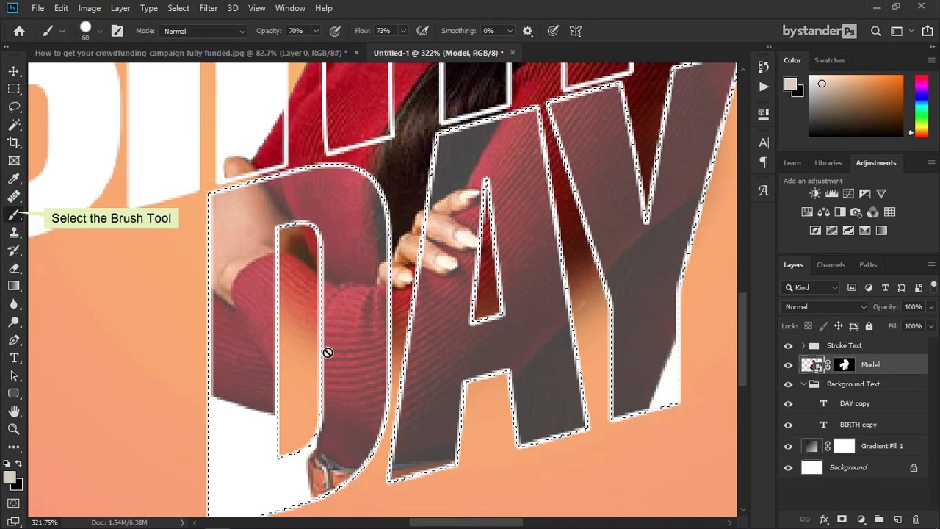
Step: Target the Model mask and paint black inside the D's hole with a 20 px brush
right_click(328, 352)
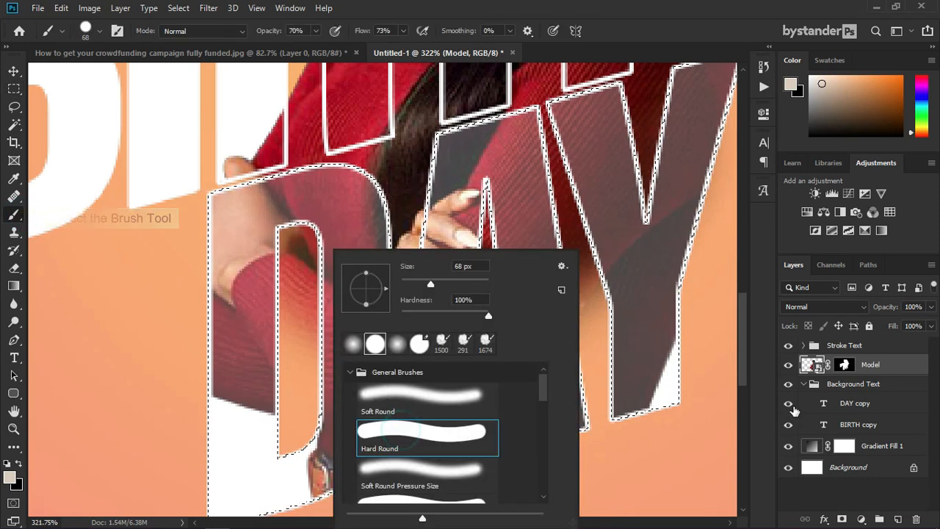
left_click(842, 365)
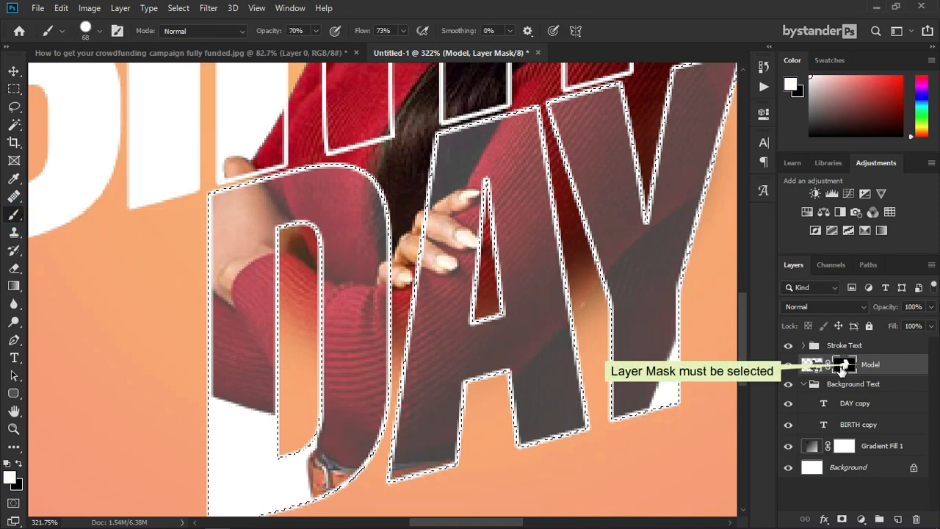
left_click_drag(342, 342, 288, 331)
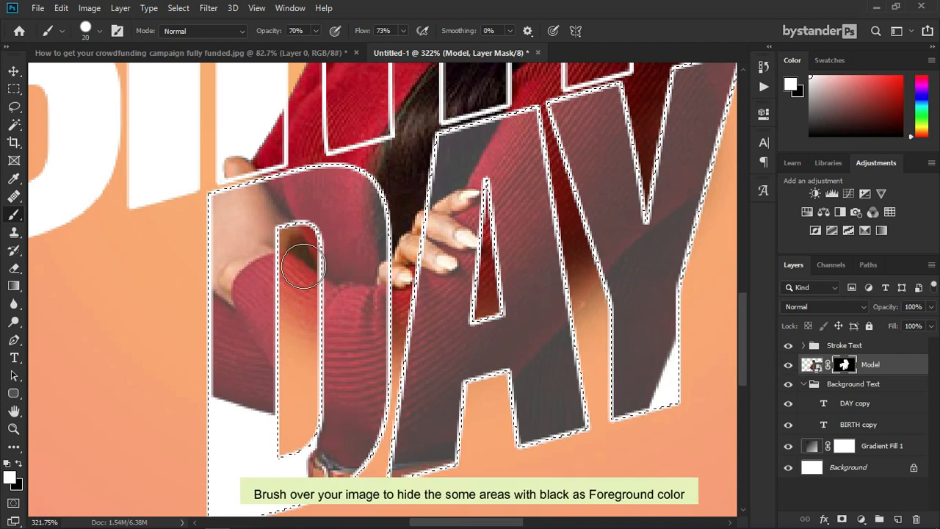
left_click(17, 464)
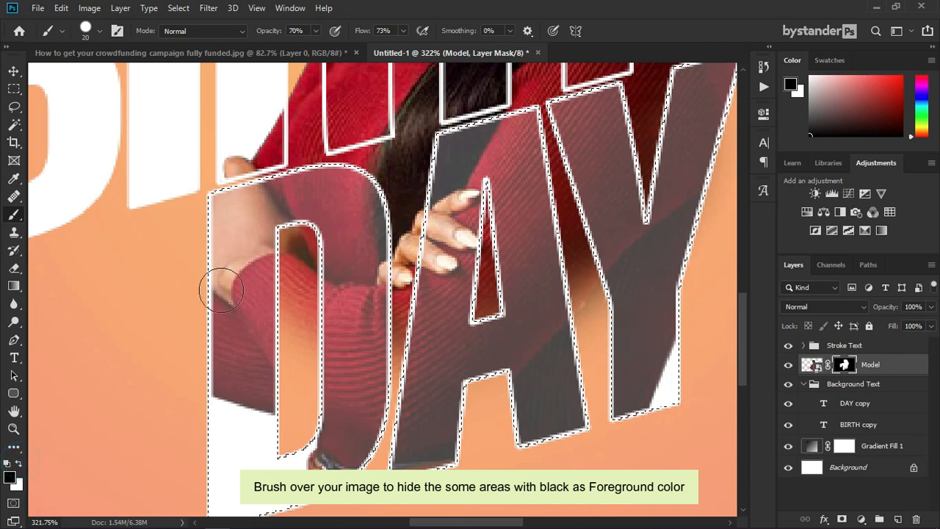
left_click_drag(293, 233, 291, 351)
left_click_drag(287, 446, 310, 297)
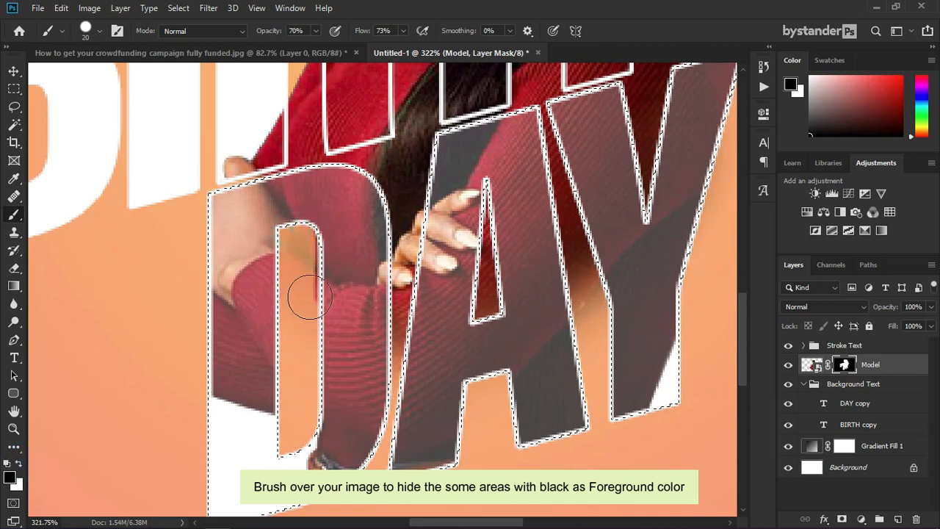
Step: Raise flow to 100%, paint out the remaining red inside the D and A, then deselect
left_click(315, 31)
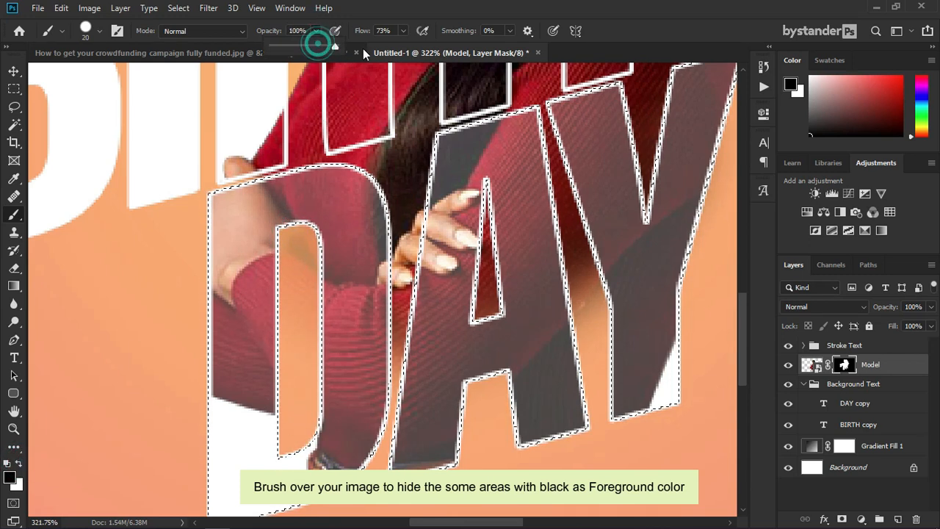
left_click(402, 30)
left_click_drag(405, 46, 419, 47)
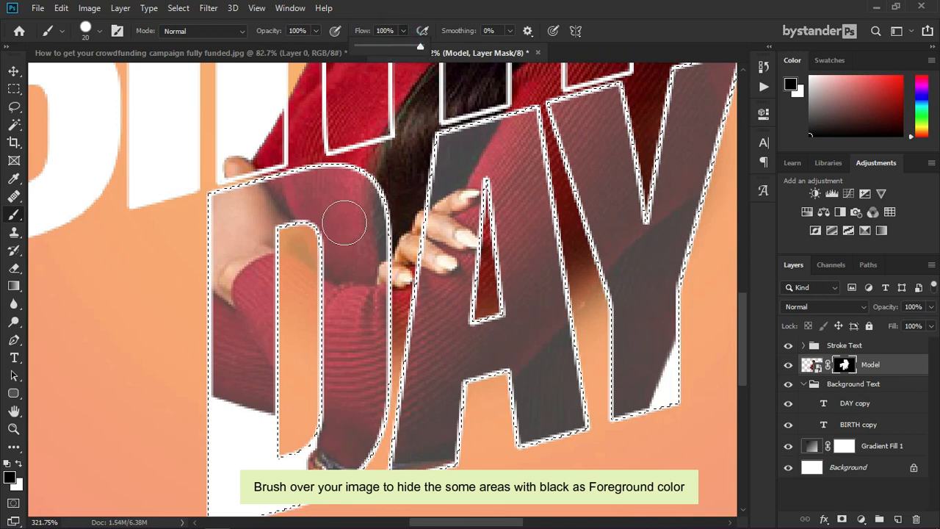
mouse_move(292, 237)
left_mouse_down()
mouse_move(301, 263)
mouse_move(297, 435)
left_mouse_up()
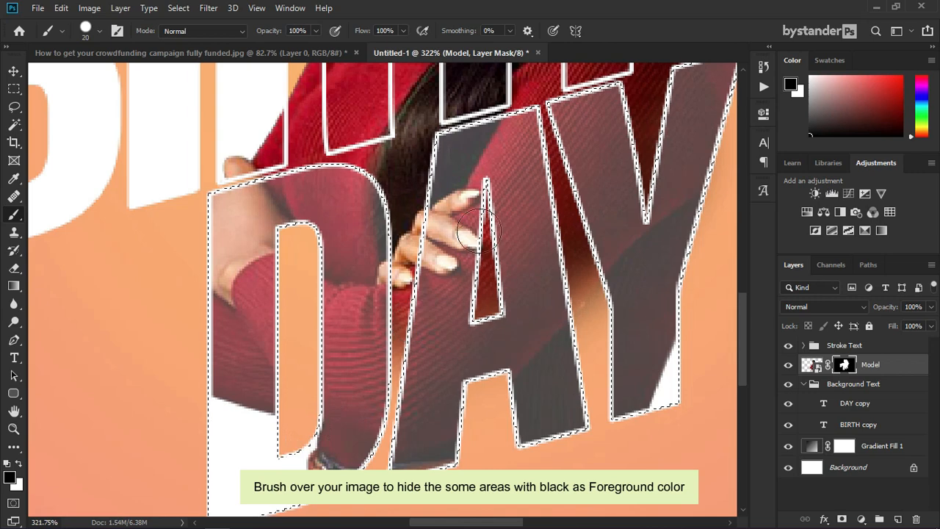
mouse_move(487, 194)
left_mouse_down()
mouse_move(486, 305)
mouse_move(491, 228)
left_mouse_up()
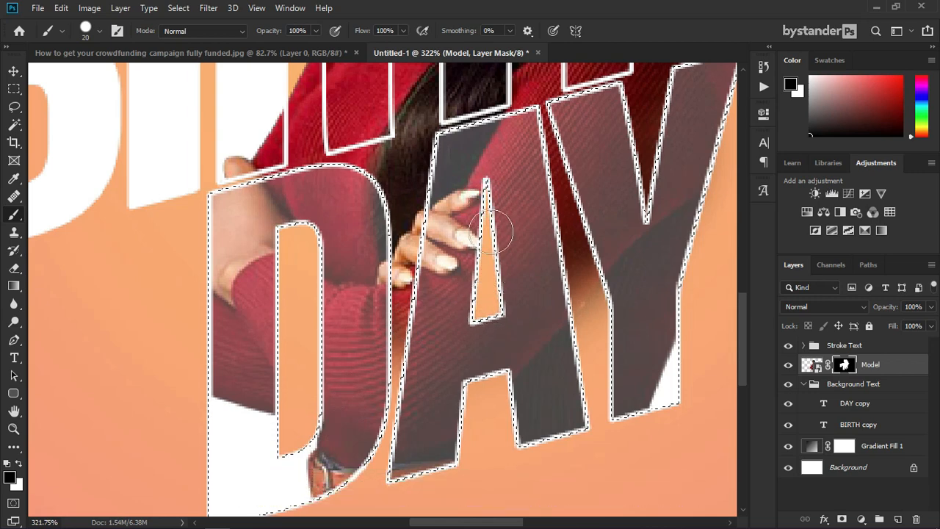
scroll(439, 288, "down", 5)
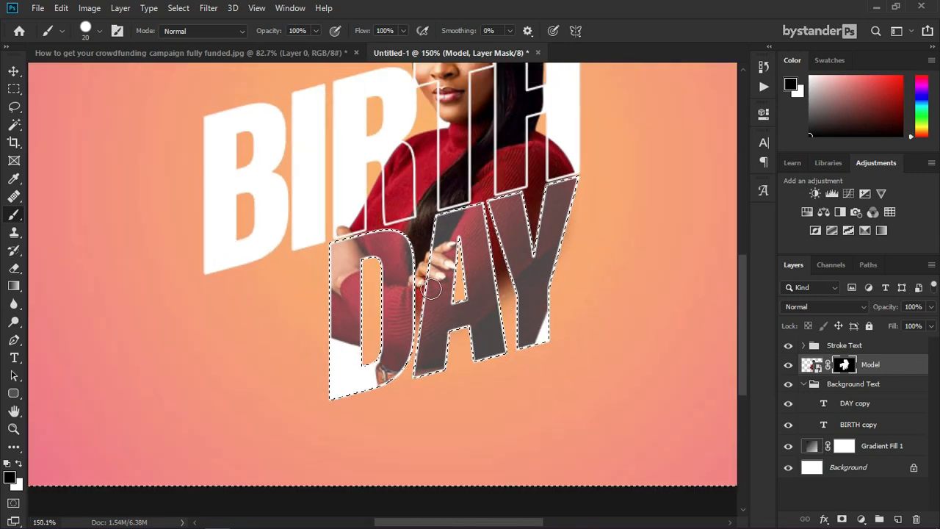
key("ctrl+d")
key("ctrl+0")
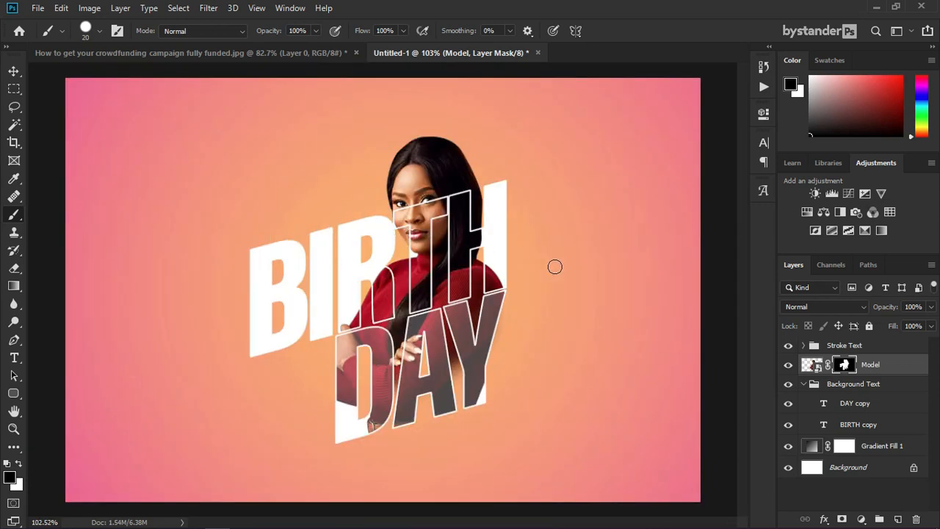
left_click(802, 384)
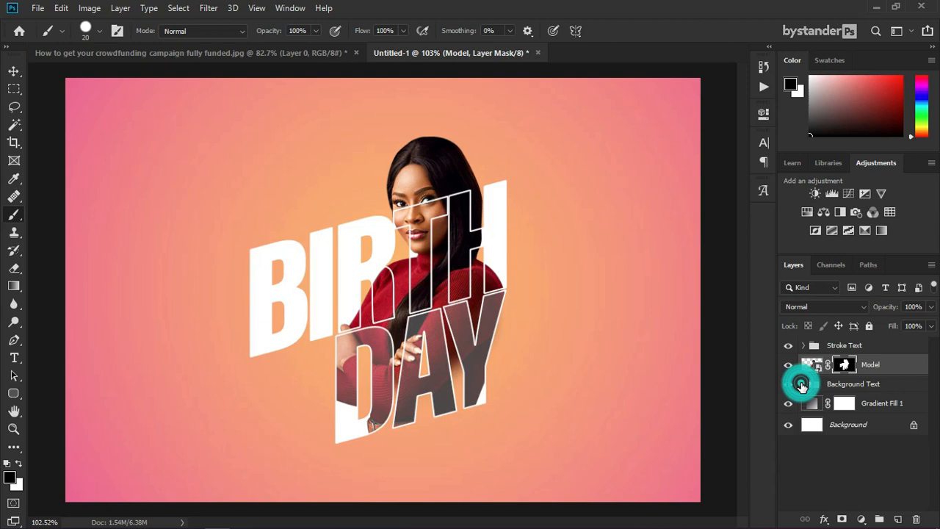
Step: Start a 10 pt text layer in the Stroke Text group beside the lettering
left_click(859, 343)
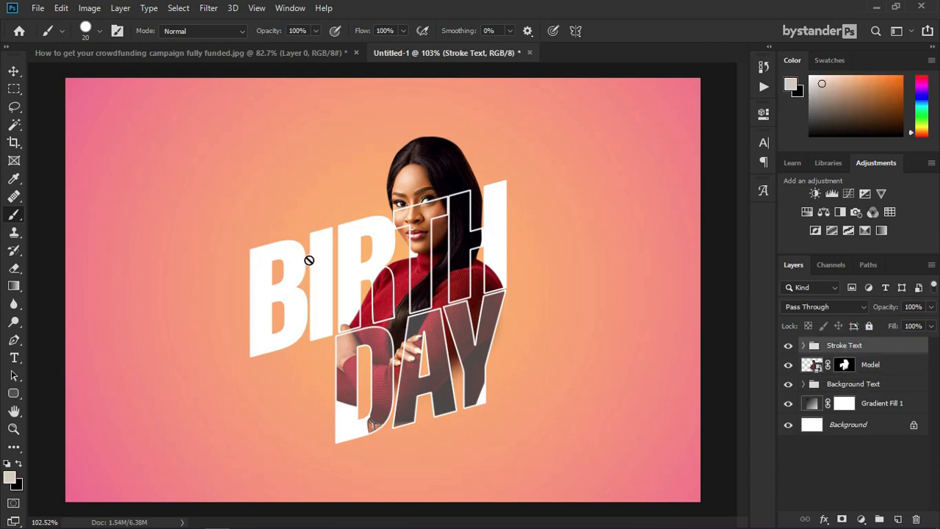
left_click(14, 357)
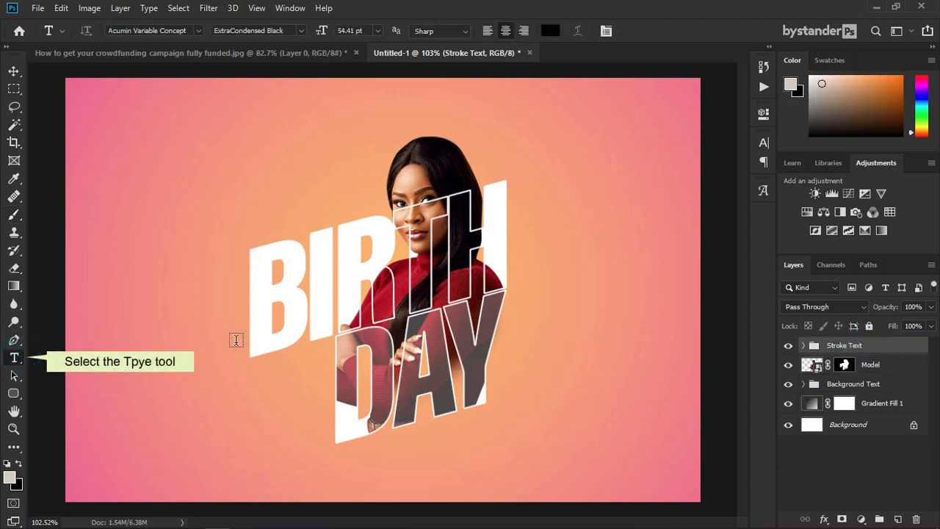
left_click(227, 387)
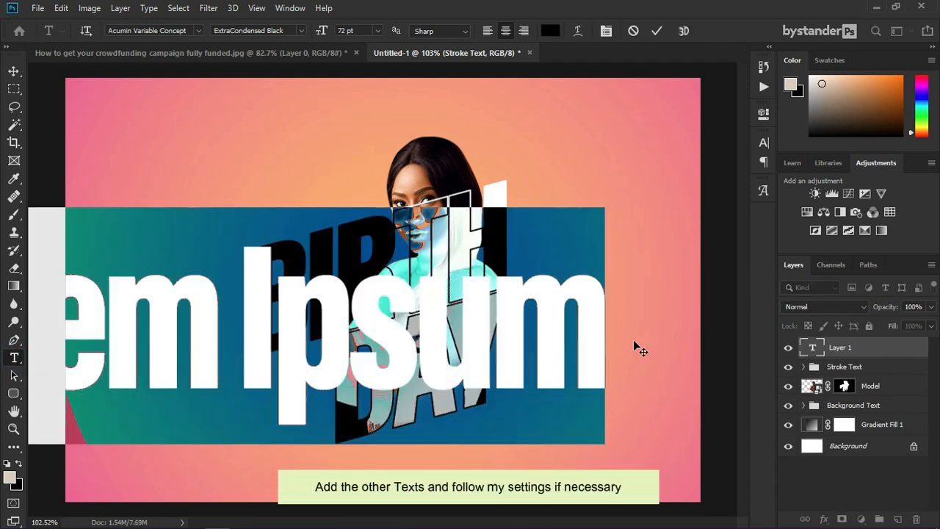
left_click(377, 31)
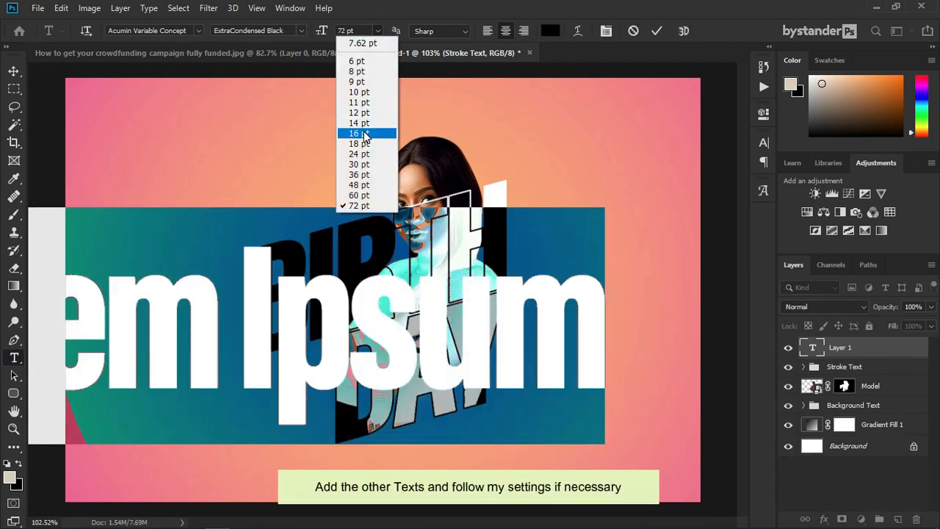
left_click(367, 126)
left_click(357, 91)
left_click_drag(250, 410, 274, 412)
scroll(235, 410, "up", 2)
scroll(234, 411, "up", 3)
Step: Type 'SURNAME' and 'LASTNAME' on two lines and skew the text to slant upward
type("SURNAME")
key("Return")
type("LA")
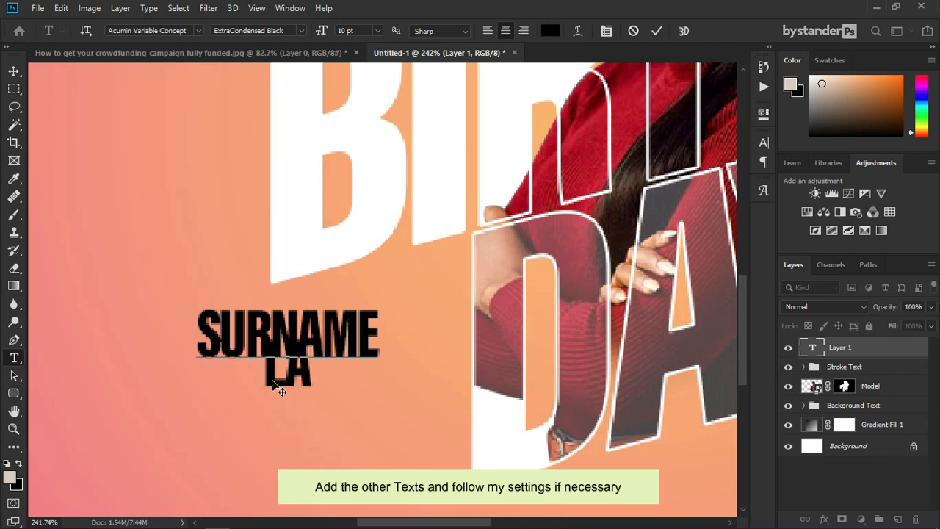
type("STNAME")
key("ctrl+Return")
key("ctrl+t")
left_click(333, 363)
left_click_drag(331, 365, 332, 420)
scroll(295, 372, "down", 5)
key("Return")
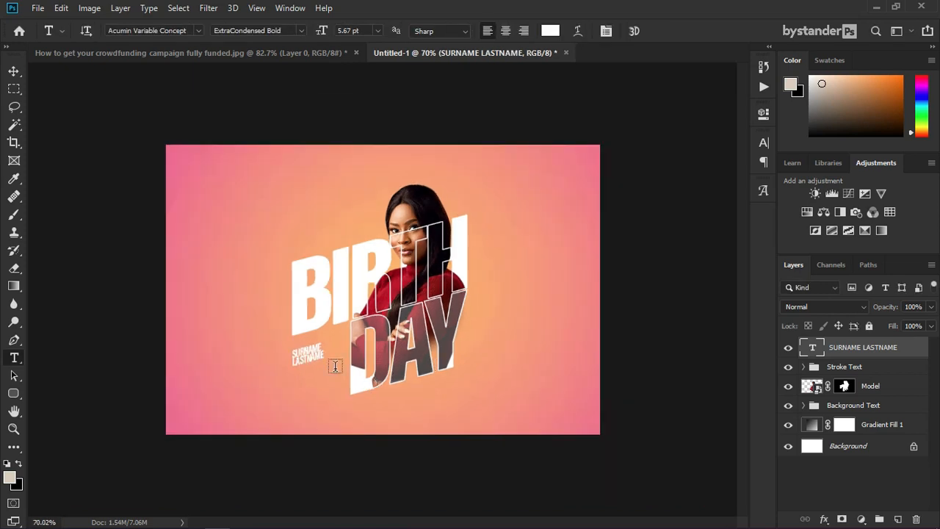
scroll(296, 372, "down", 1)
scroll(294, 352, "up", 6)
Step: Tighten the name text's line spacing to 4 pt
double_click(824, 348)
left_click(764, 143)
left_click_drag(707, 183, 693, 180)
key("ctrl+Return")
left_click(723, 137)
scroll(293, 352, "down", 6)
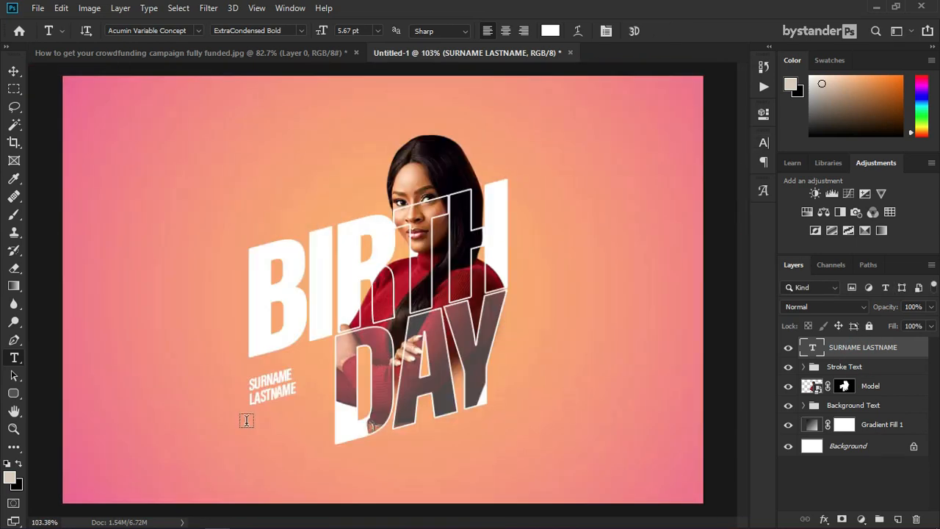
scroll(279, 387, "up", 3)
scroll(279, 387, "up", 3)
Step: Duplicate the name text just below it and change the copy to '+1'
key("v")
left_click_drag(260, 370, 262, 446)
double_click(812, 348)
key("BackSpace")
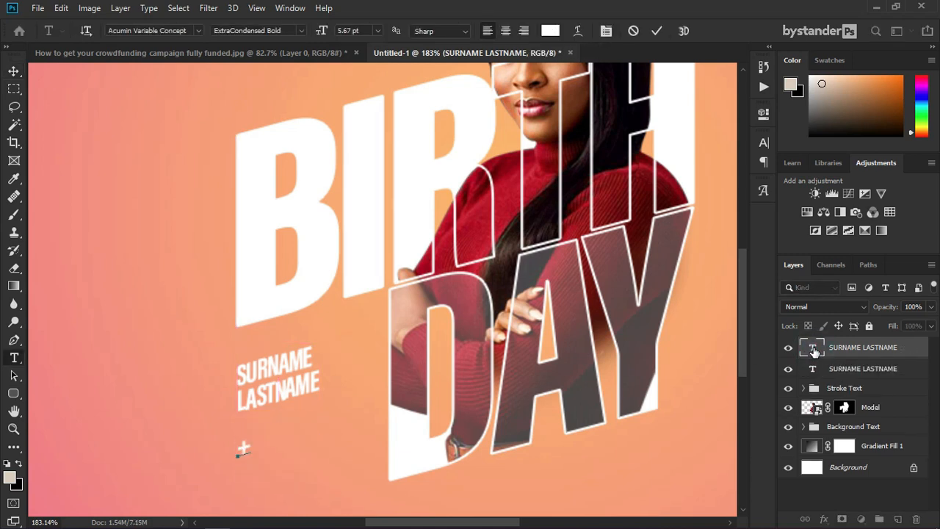
key("ctrl+Return")
scroll(427, 318, "down", 5)
scroll(426, 317, "up", 5)
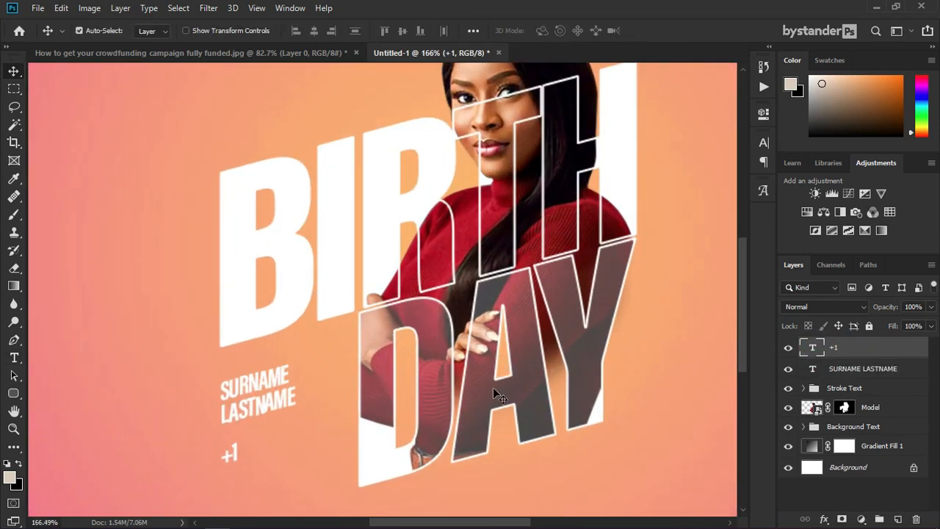
Step: Adjust the letter spacing of the SURNAME LASTNAME text
left_click(811, 369)
double_click(811, 369)
left_click(764, 142)
left_click(739, 192)
left_click(708, 218)
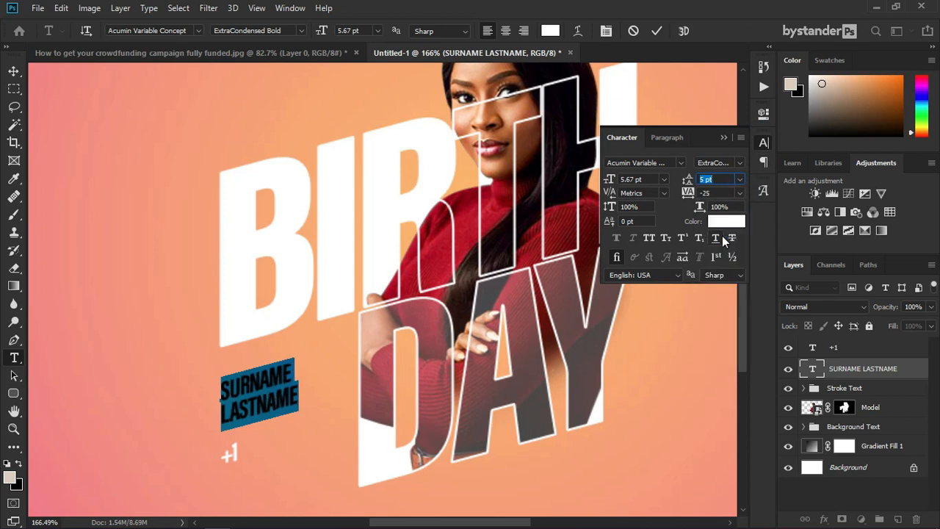
left_click(723, 138)
key("ctrl+Return")
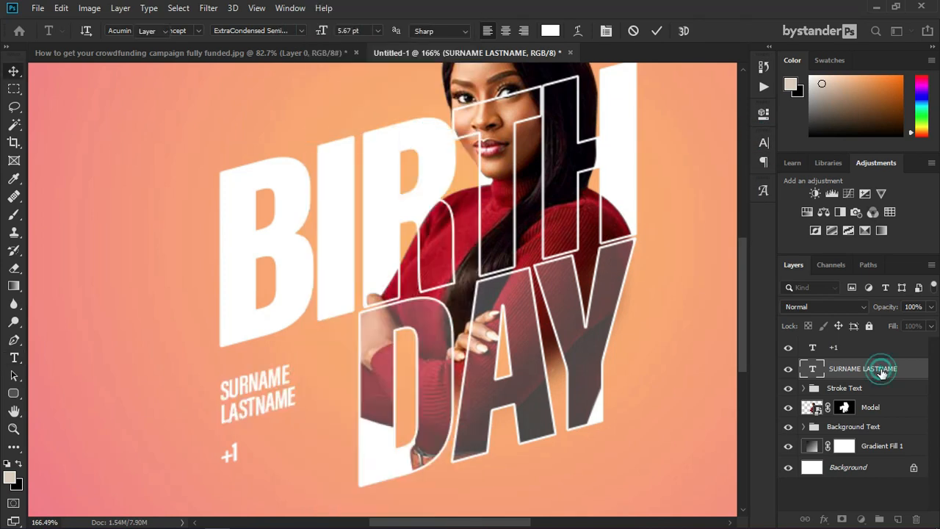
scroll(416, 261, "down", 5)
scroll(364, 214, "up", 4)
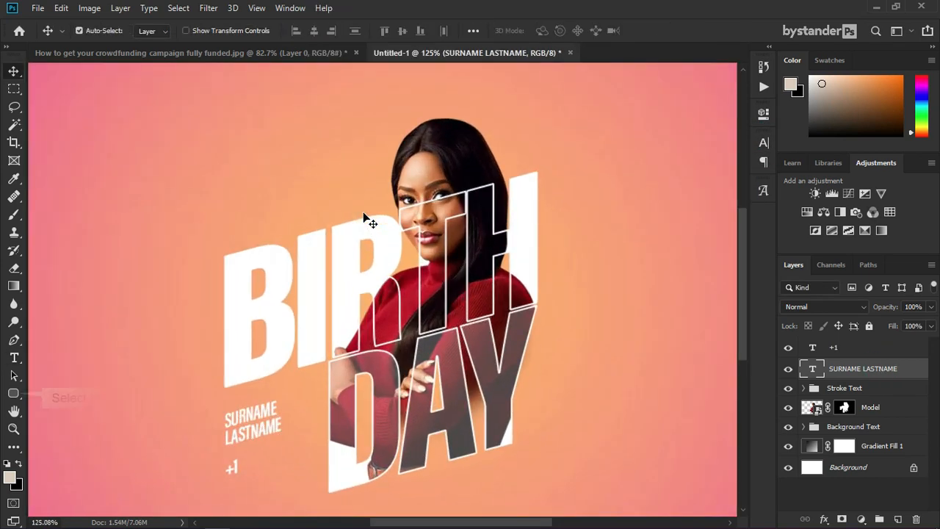
Step: Draw a rectangle bar above the BIRTH lettering and fill it with the sweater's red
left_click(16, 394)
left_click(56, 393)
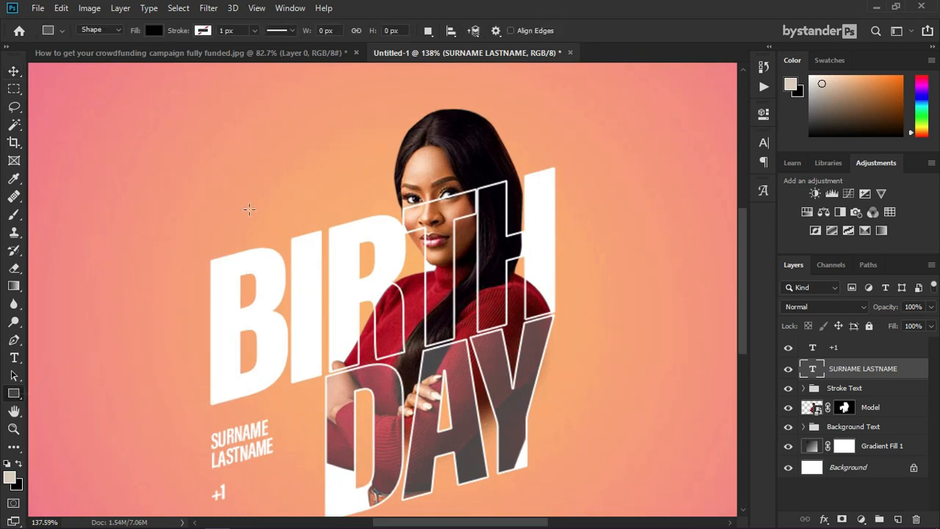
left_click_drag(287, 196, 398, 218)
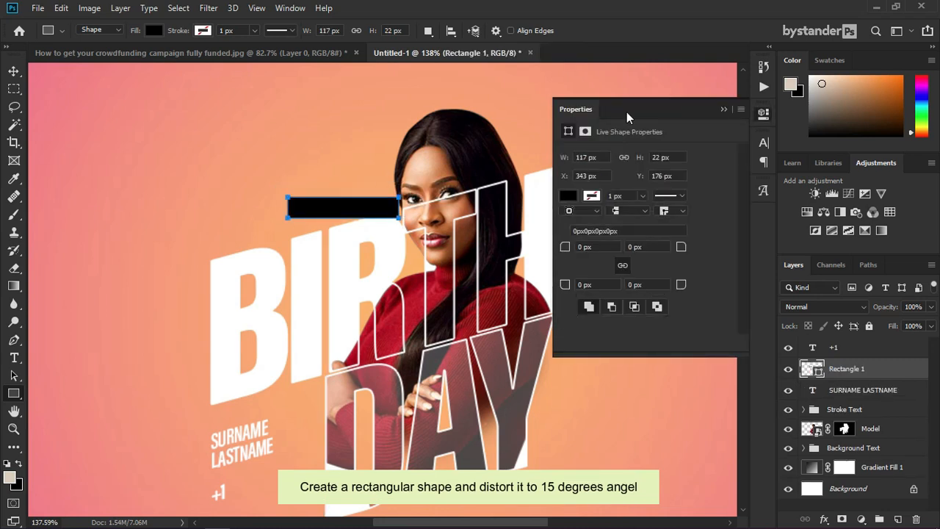
left_click(569, 202)
left_click(688, 222)
left_click(415, 295)
left_click(419, 294)
left_click(866, 132)
left_click(724, 110)
Step: Skew the red bar about 15 degrees and shift it up and left
left_click_drag(872, 370, 871, 344)
key("ctrl+t")
scroll(288, 213, "up", 3)
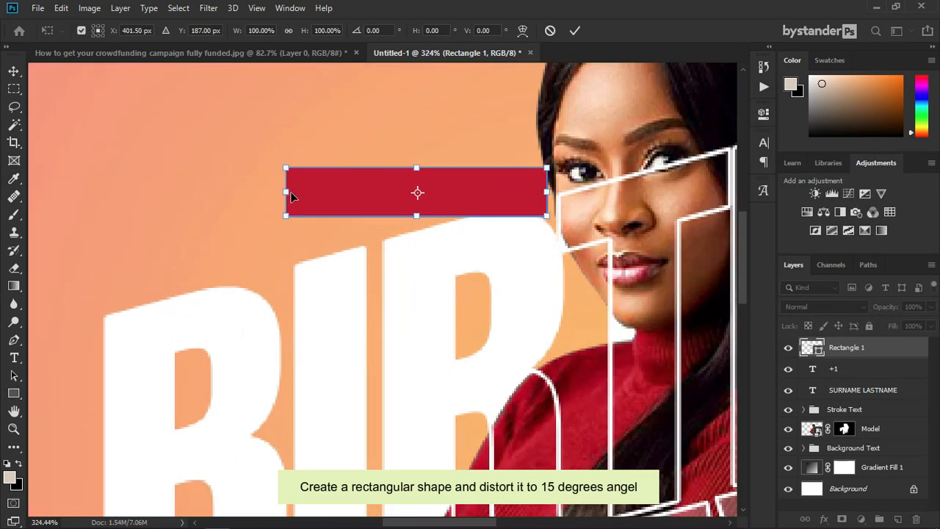
left_click_drag(288, 195, 287, 262)
left_click_drag(429, 218, 437, 186)
key("Return")
left_click(430, 212)
Step: Move the banner layer below Model and settle the bar just above BIR
left_click_drag(891, 347, 885, 439)
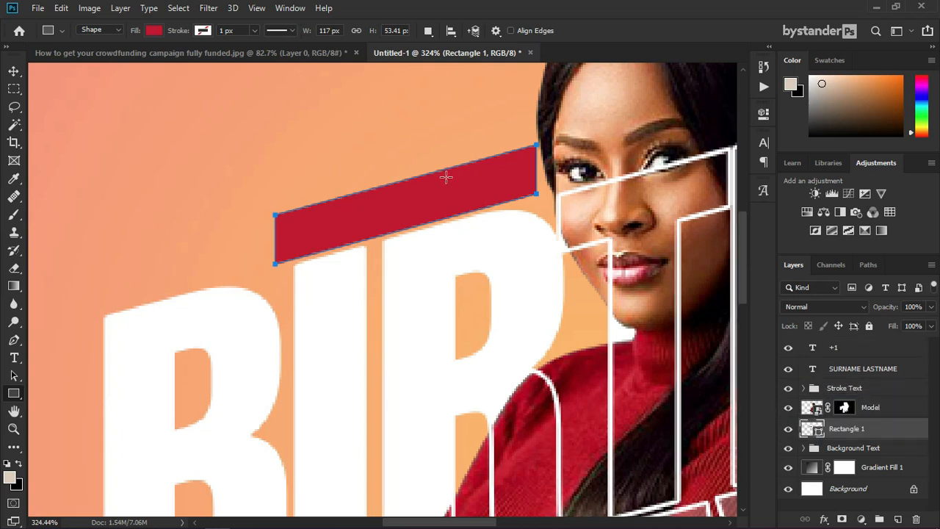
key("v")
left_click_drag(444, 184, 485, 187)
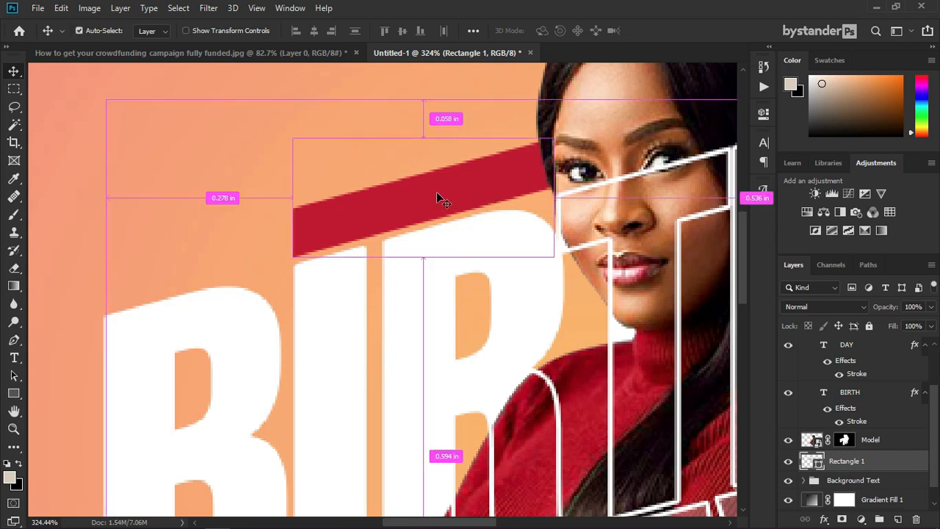
key("ctrl+0")
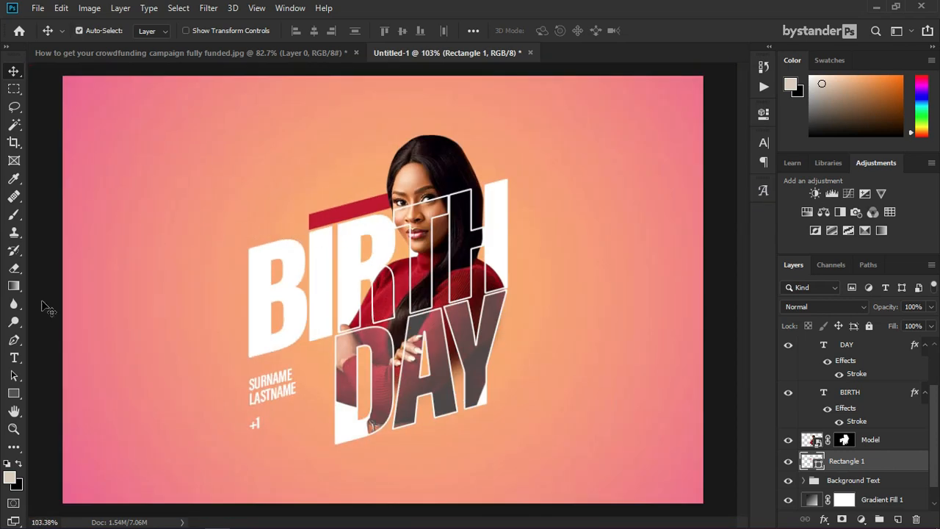
scroll(268, 396, "up", 2)
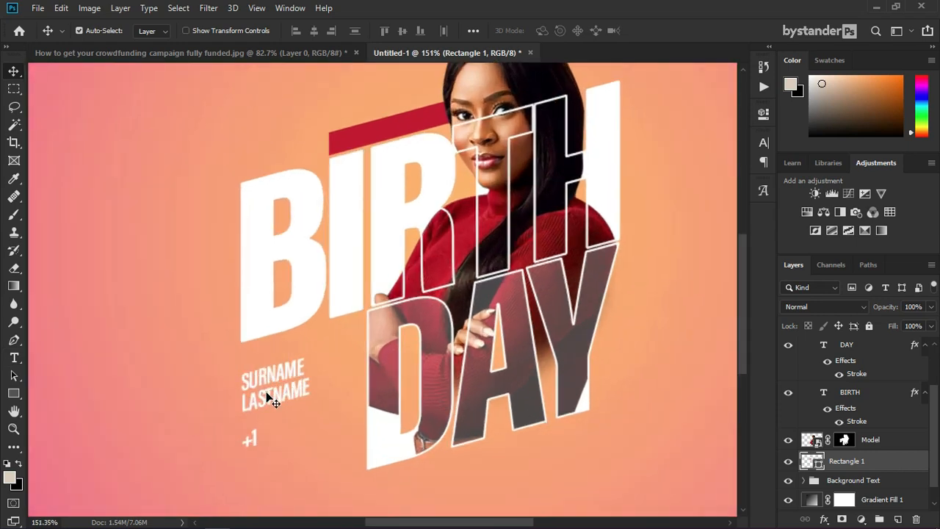
Step: Duplicate the SURNAME LASTNAME text below Model and drag the copy onto the red banner
left_click(283, 380)
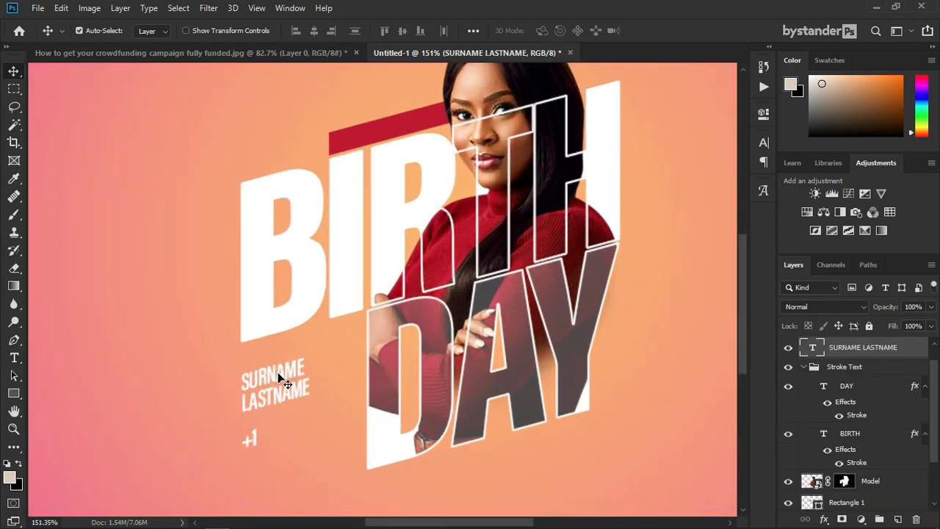
key("ctrl+j")
scroll(841, 424, "up", 1)
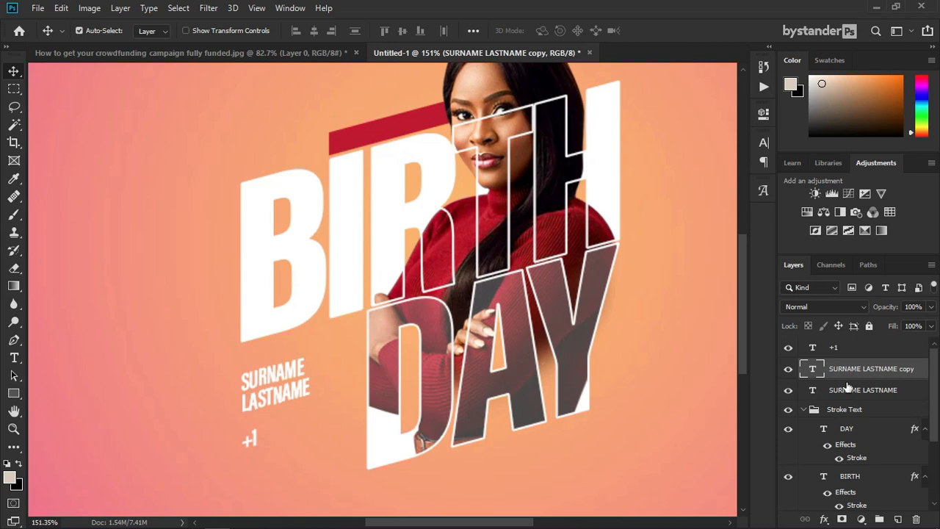
left_click_drag(848, 375, 855, 450)
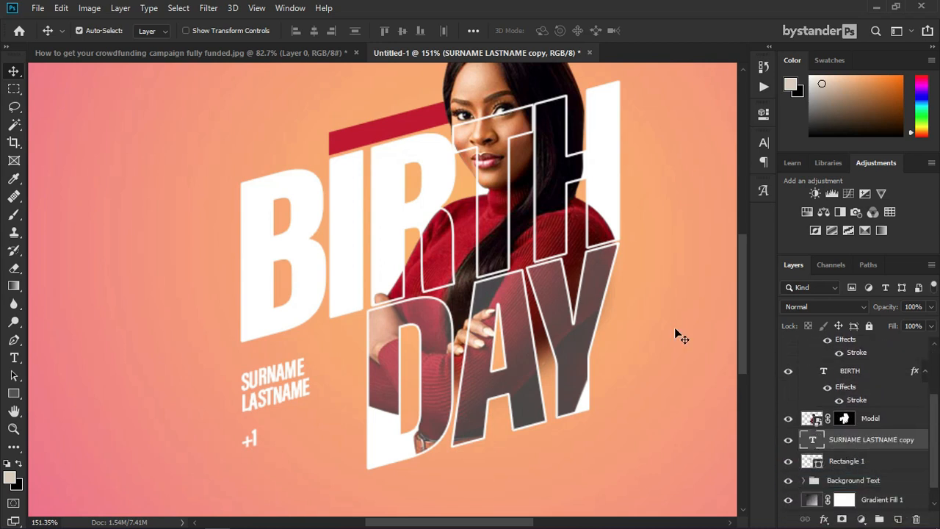
scroll(433, 100, "up", 1)
left_click_drag(226, 470, 375, 143)
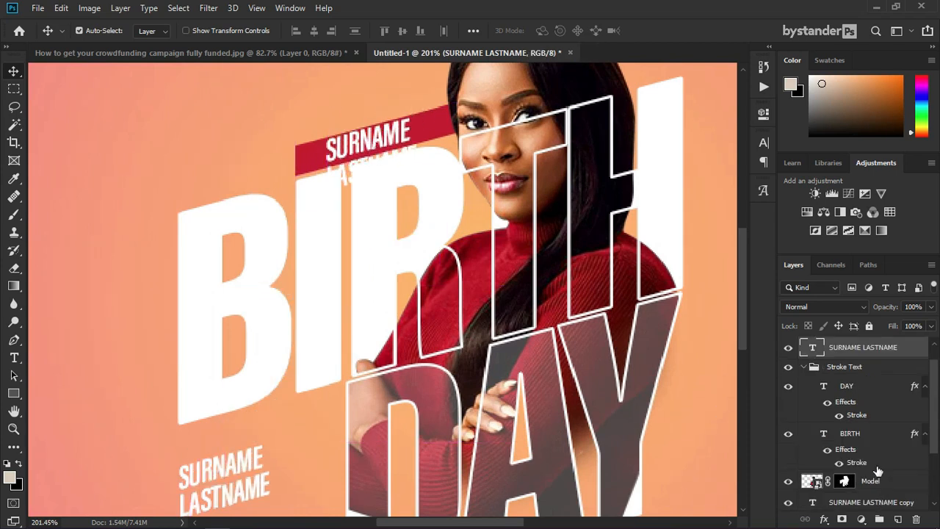
Step: Retype the copied text as HAPPY and set its letter spacing to 100
double_click(814, 348)
type("HAPPY")
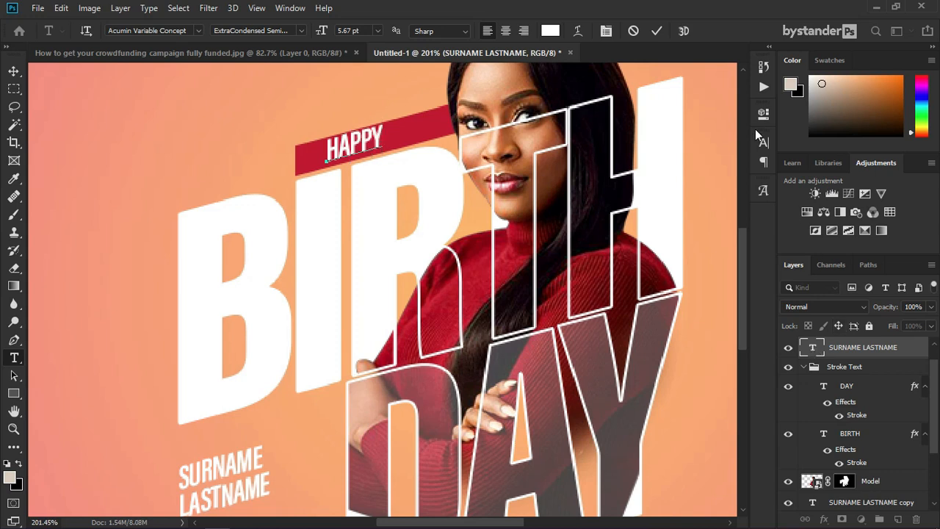
left_click(761, 138)
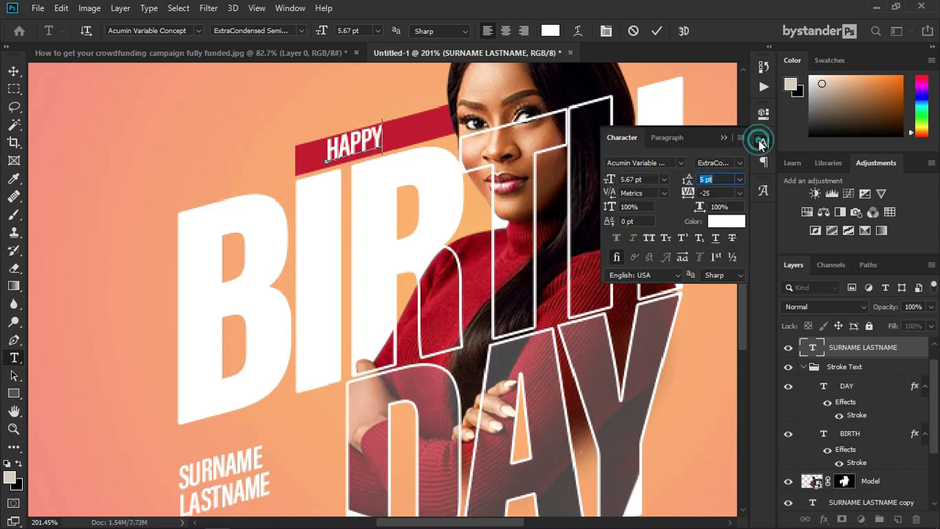
left_click(739, 193)
left_click(740, 334)
left_click(739, 193)
left_click(716, 331)
left_click(740, 193)
left_click(718, 346)
Step: Shrink HAPPY to 4 pt, spread its letters wider, then select the banner layer
left_click(663, 179)
left_click(636, 207)
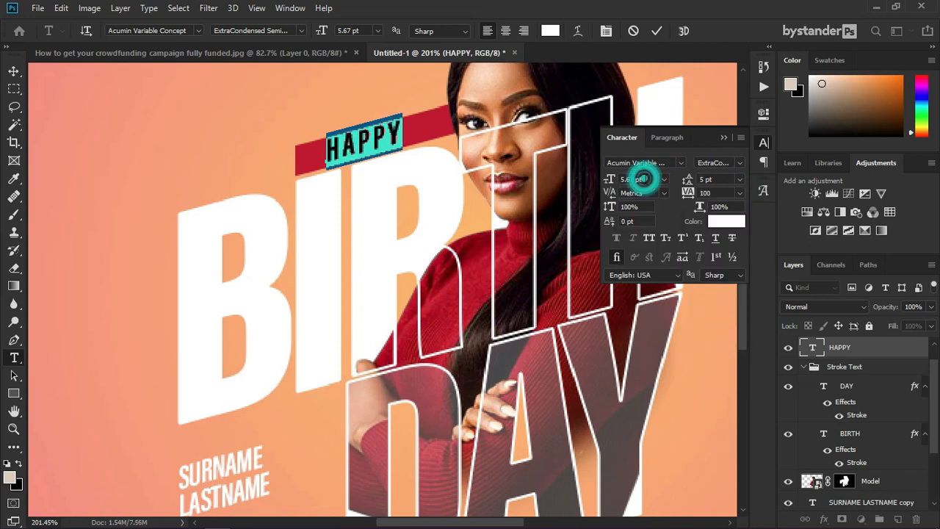
key("Down")
key("Down")
left_click(723, 137)
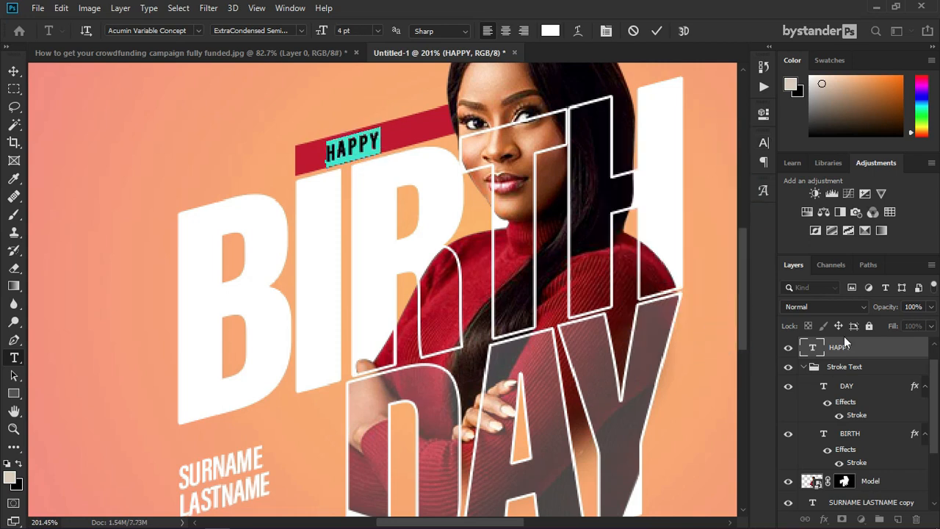
left_click(764, 147)
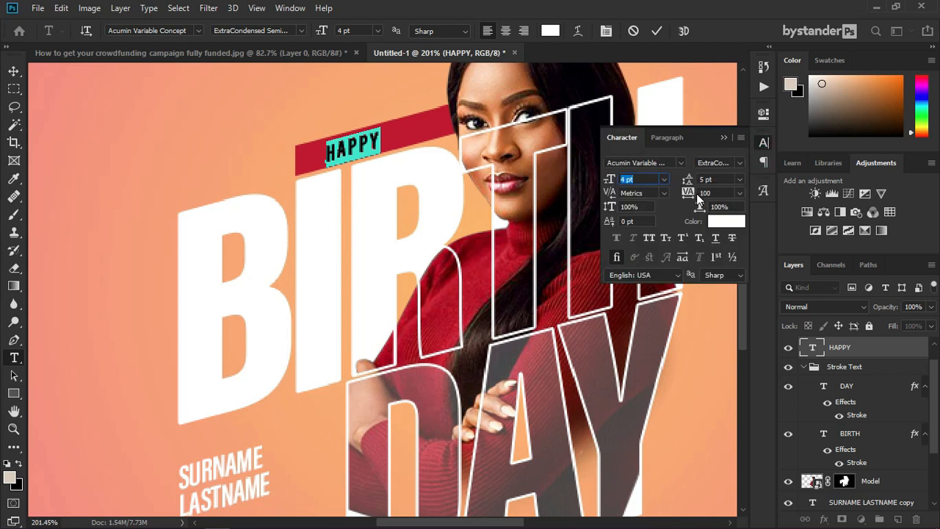
left_click_drag(690, 193, 706, 195)
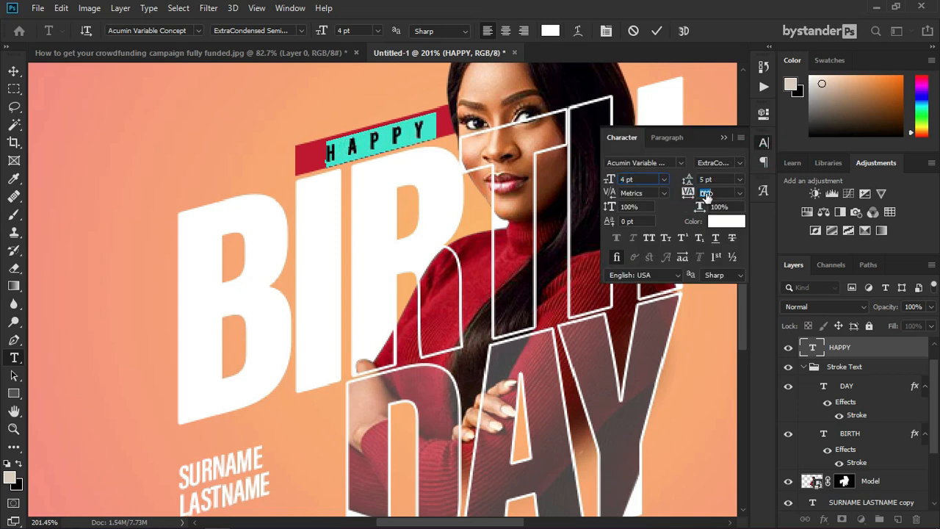
left_click(723, 137)
key("v")
scroll(339, 202, "down", 2)
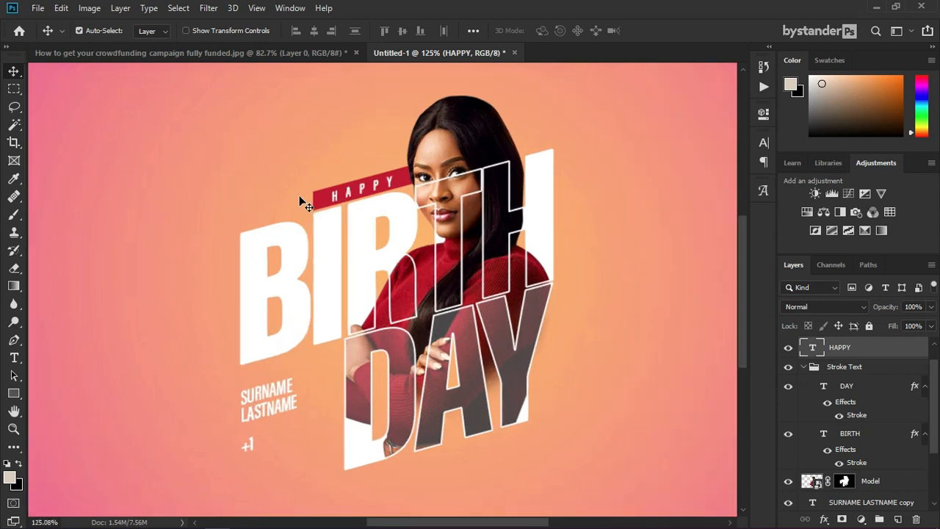
scroll(339, 201, "up", 1)
left_click(328, 205)
scroll(319, 299, "down", 2)
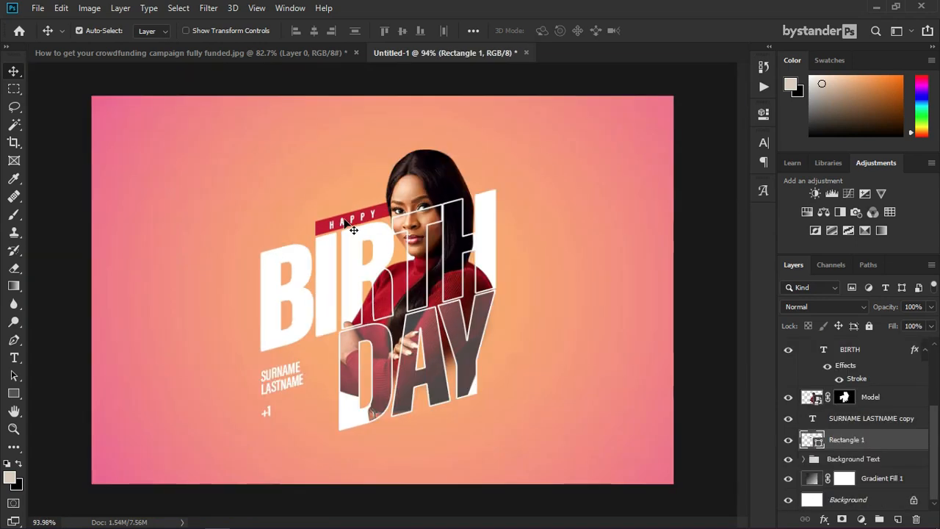
Step: Scale all artwork layers from +1 down to Background Text to about 88%
scroll(318, 300, "down", 1)
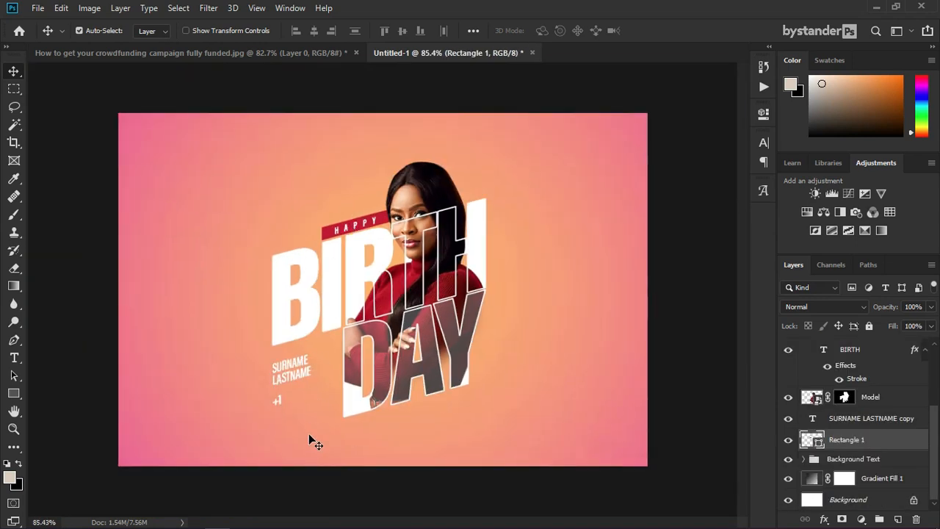
left_click(14, 357)
scroll(877, 378, "up", 3)
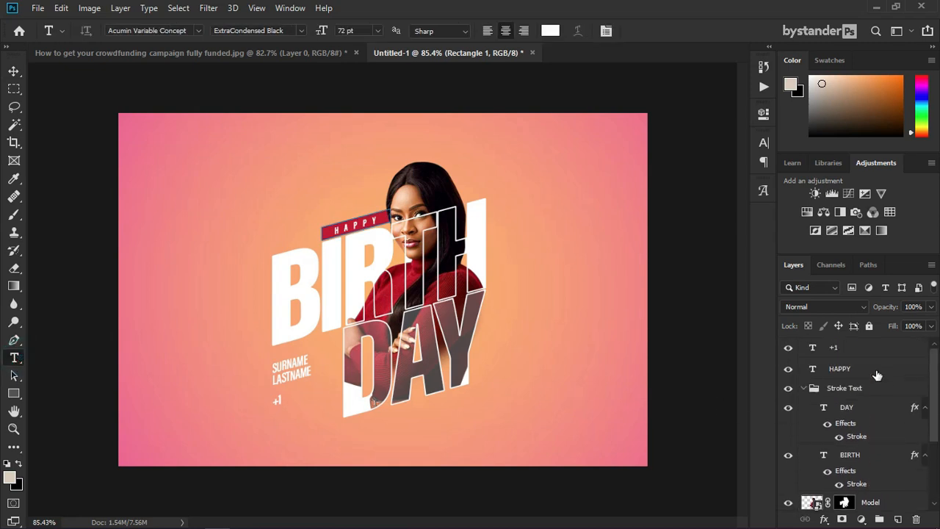
left_click(868, 351)
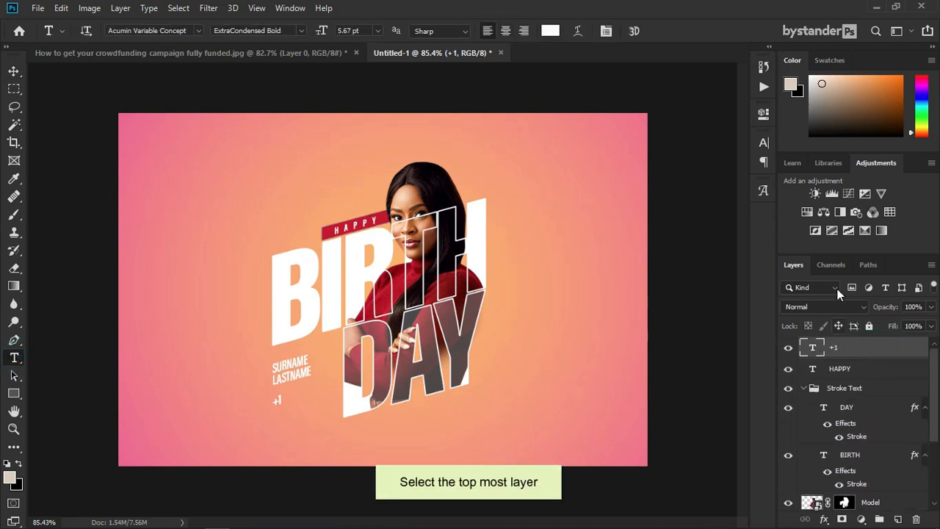
left_click_drag(868, 254, 867, 203)
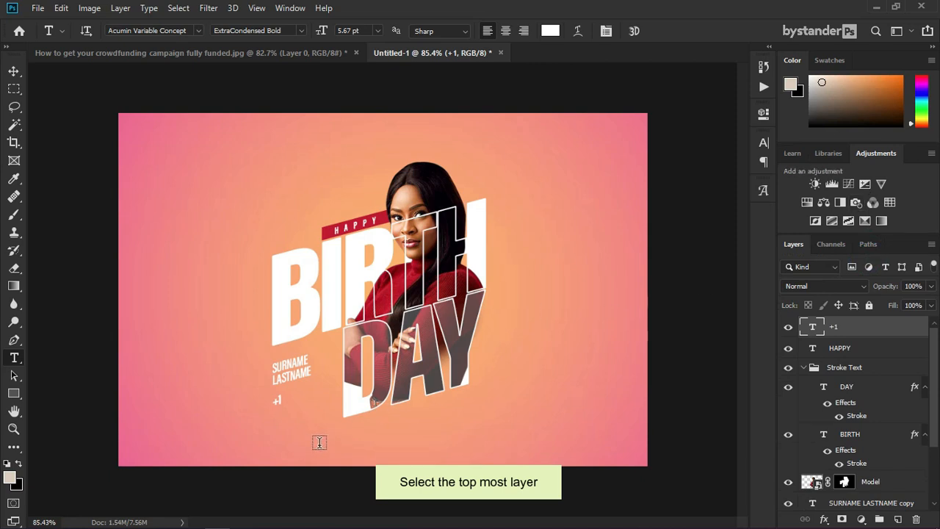
scroll(859, 441, "down", 4)
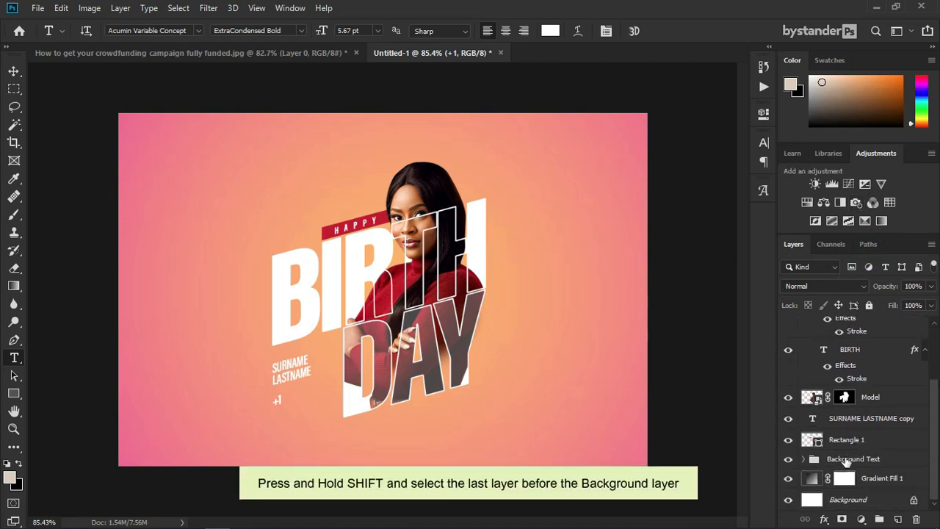
left_click(866, 461, "shift")
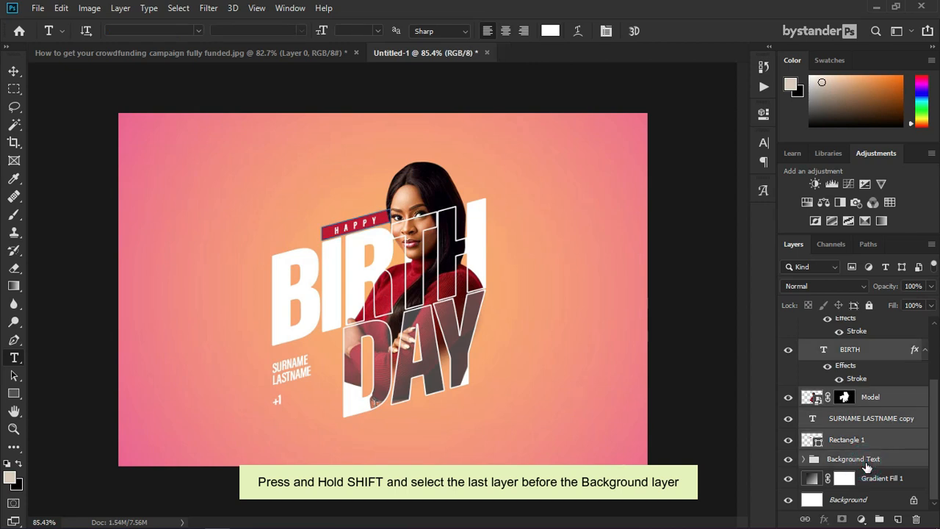
scroll(866, 464, "up", 3)
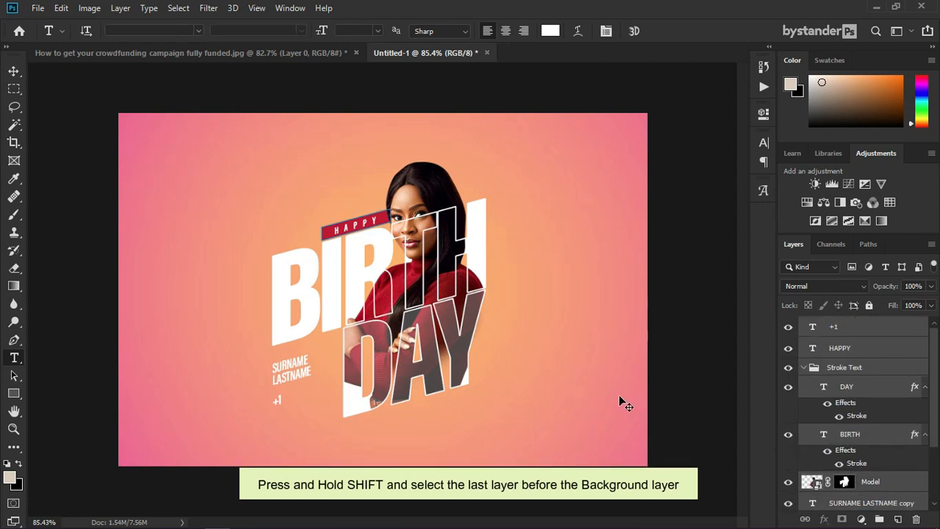
key("ctrl+t")
left_click_drag(486, 415, 470, 395)
key("Return")
Step: Start a caption near the poster's bottom and type the celebrant's name
key("t")
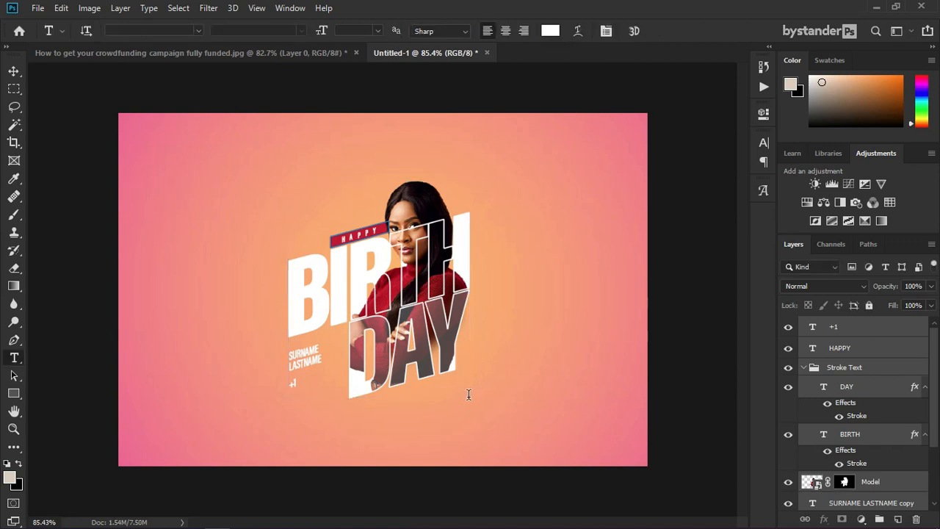
scroll(382, 440, "up", 3)
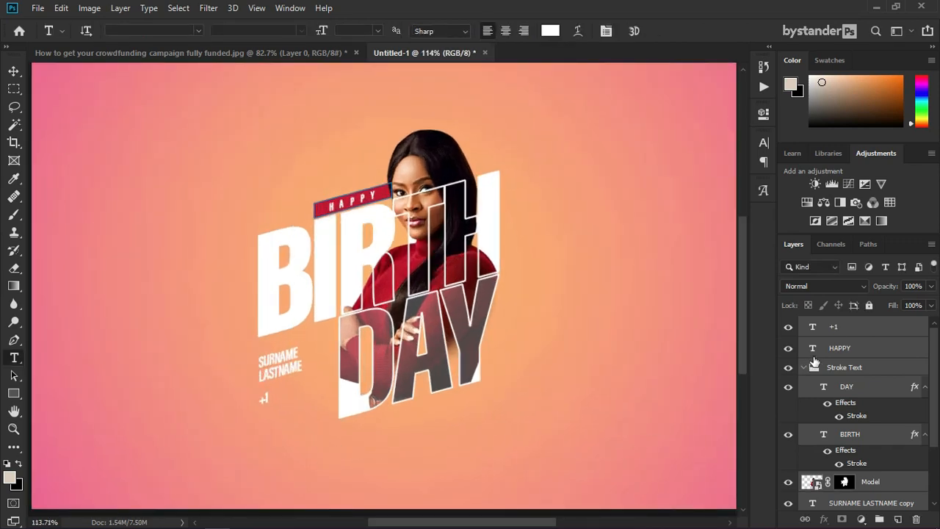
left_click(837, 326)
left_click(519, 470)
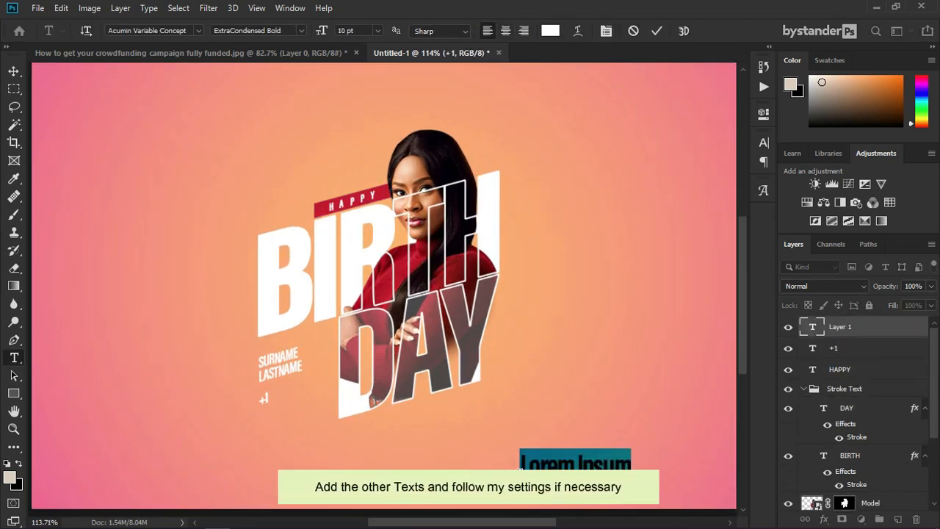
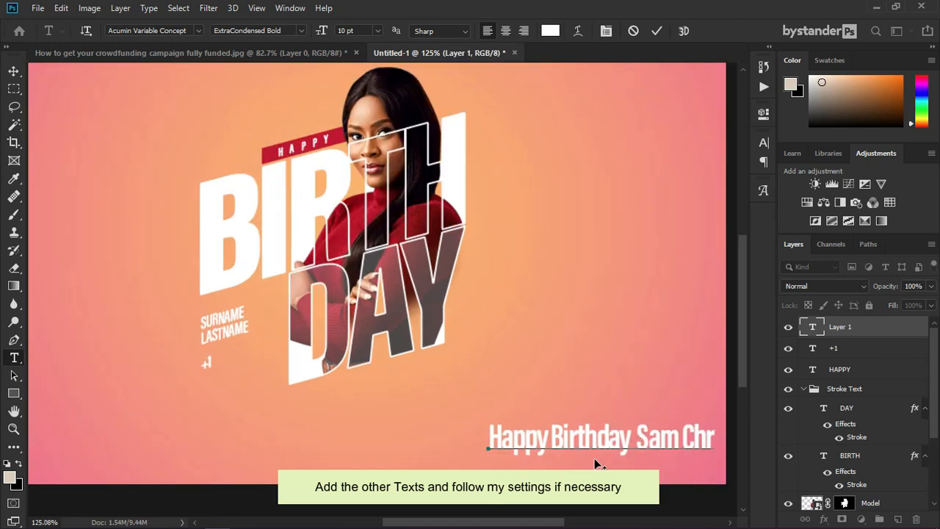
key("ctrl+a")
left_click_drag(321, 30, 301, 30)
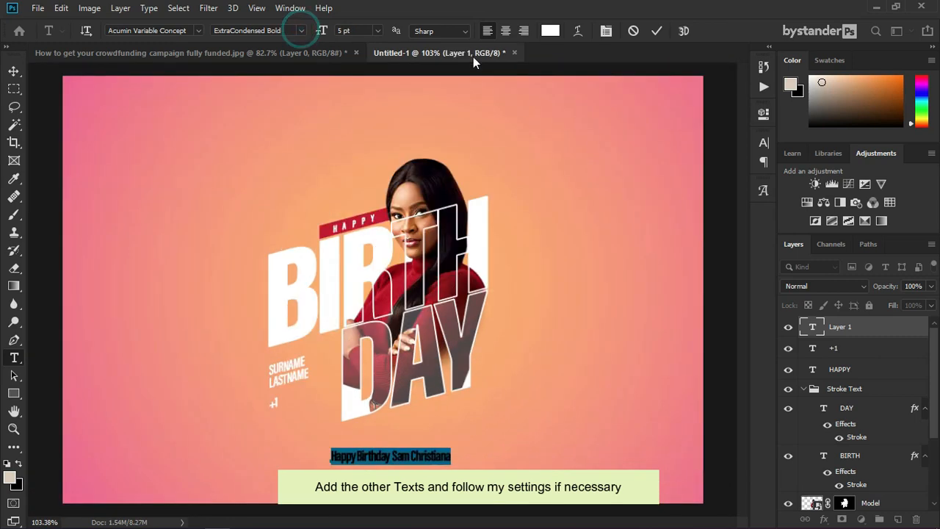
Step: Style the caption at 5 pt, all caps, with 200 letter spacing, and commit it
left_click(763, 147)
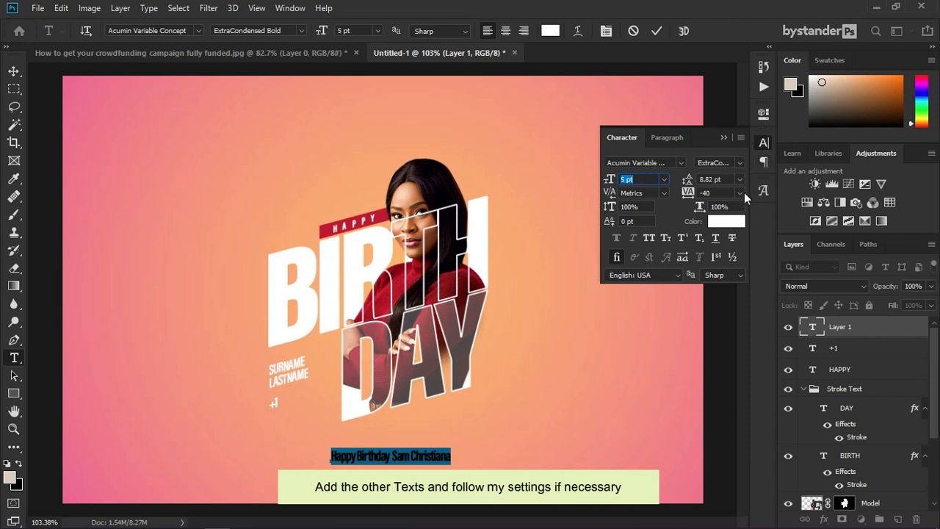
left_click(652, 240)
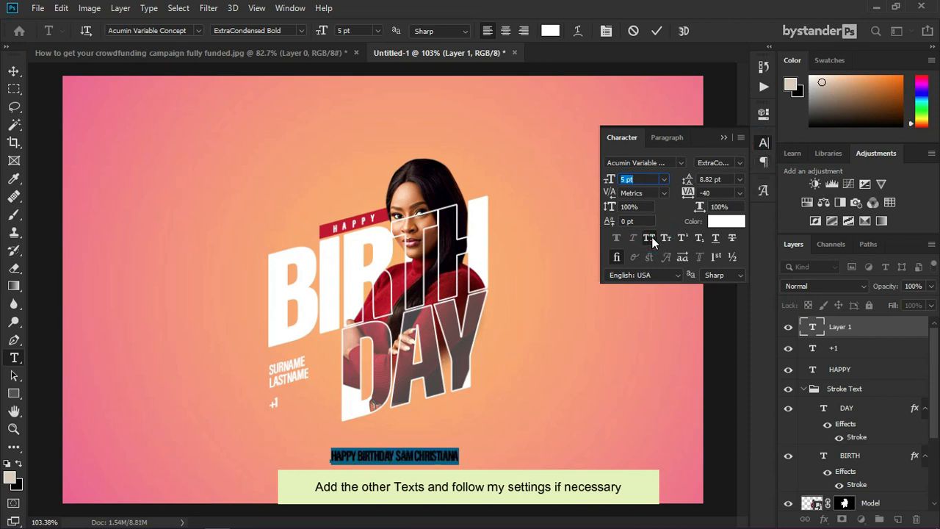
left_click(740, 194)
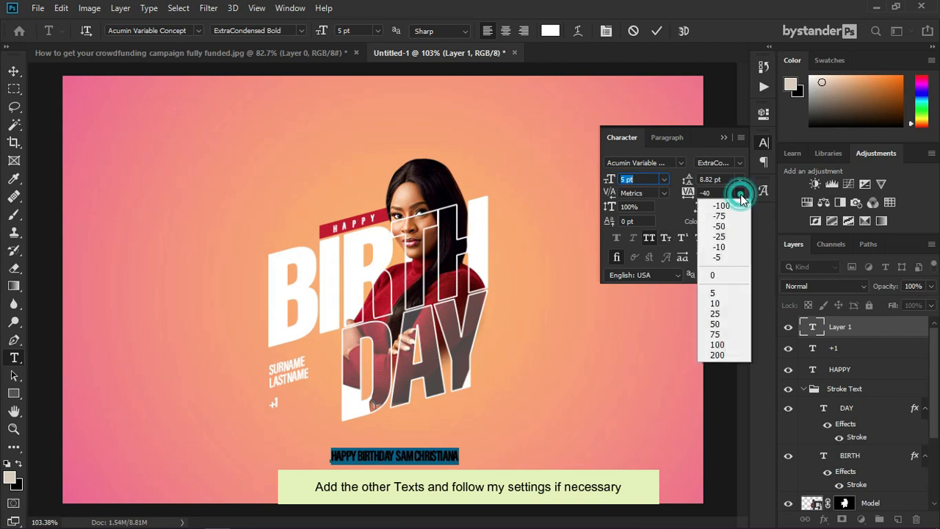
left_click(712, 356)
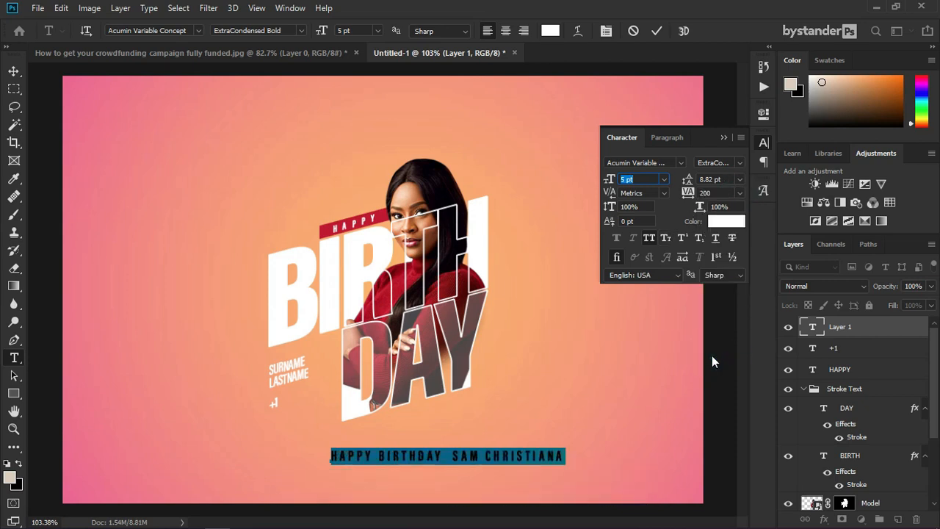
left_click(587, 471)
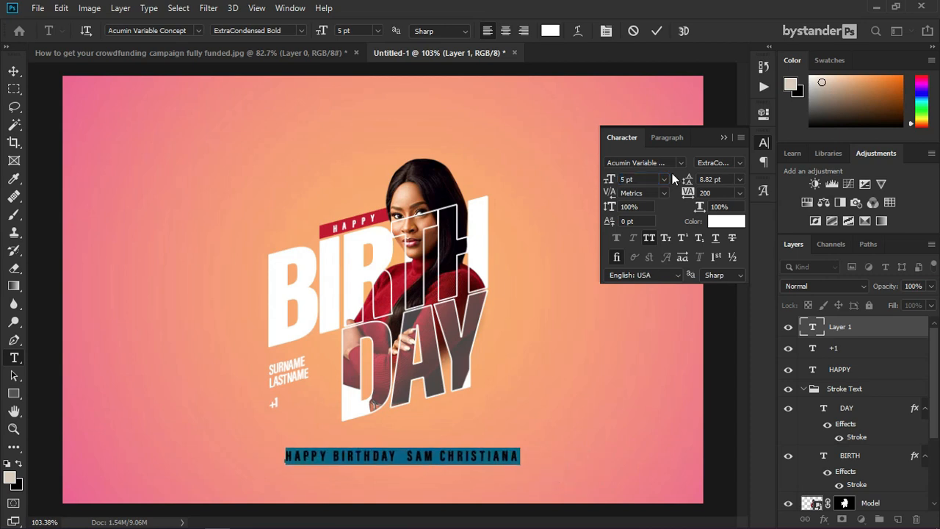
key("ctrl+Return")
Step: Centre the caption horizontally on the canvas
key("v")
key("ctrl+a")
left_click(314, 33)
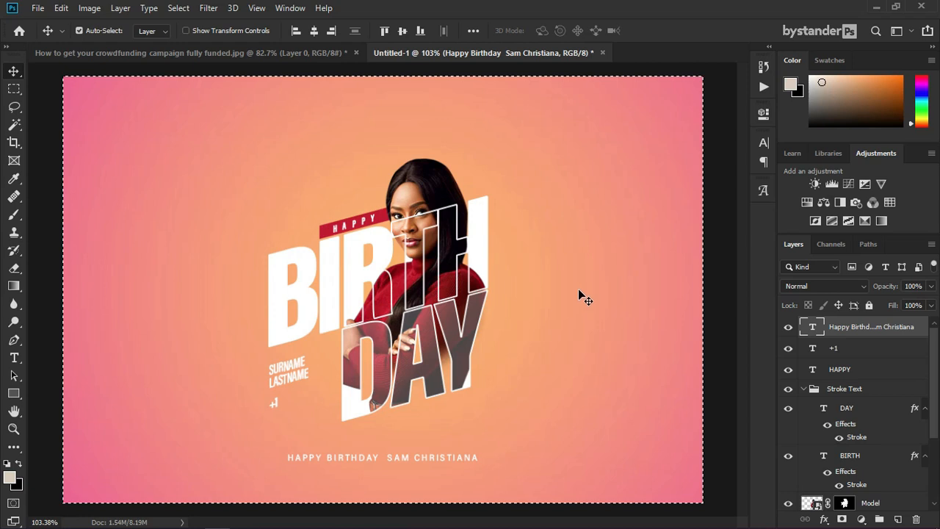
key("ctrl+d")
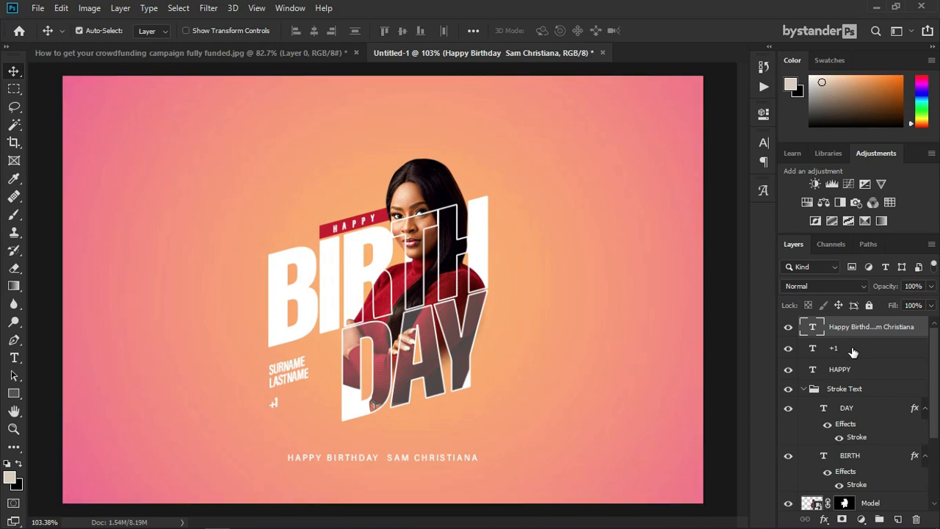
Step: Select the layers from +1 down to Background Text and nudge them slightly right
left_click(852, 351)
scroll(844, 382, "down", 3)
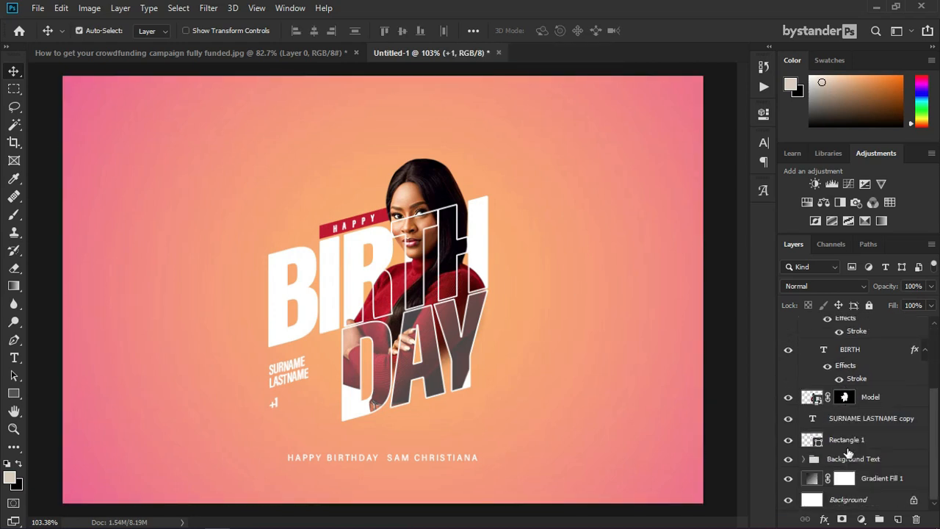
left_click(850, 460, "shift")
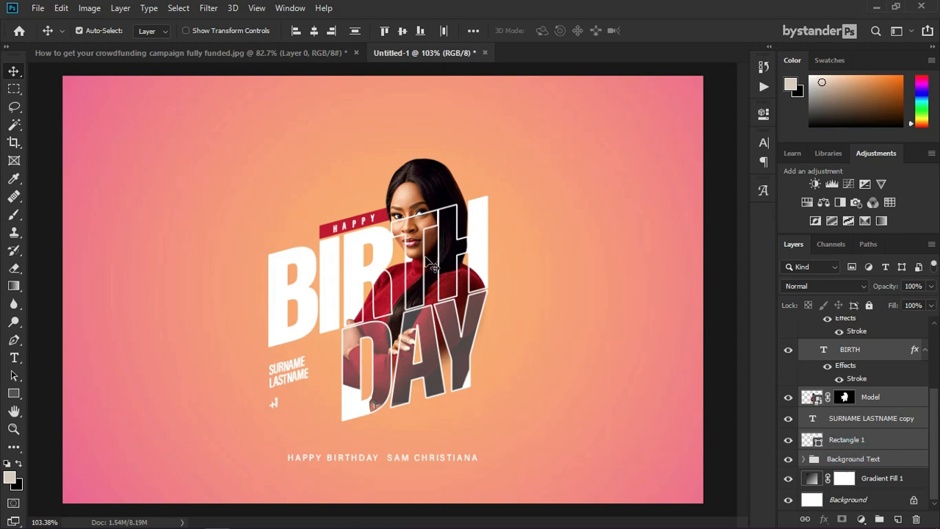
key("ctrl")
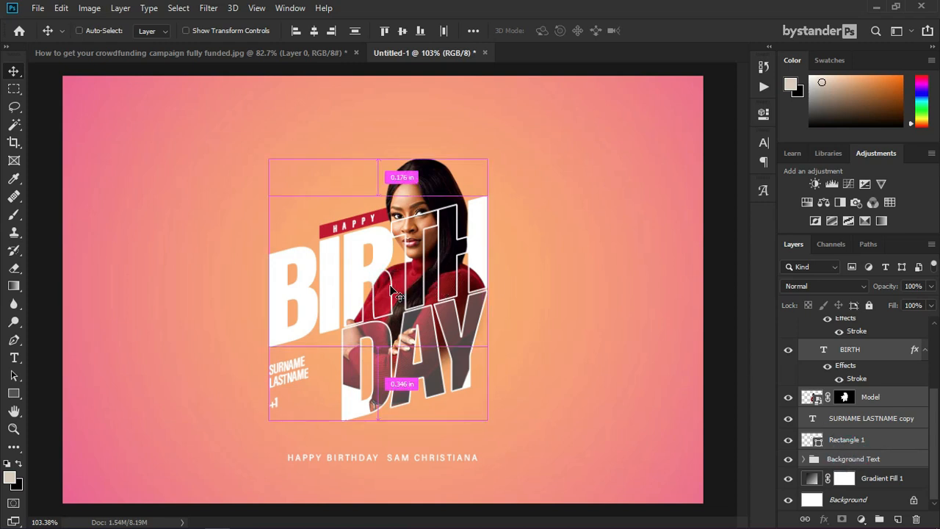
left_click_drag(391, 288, 397, 290)
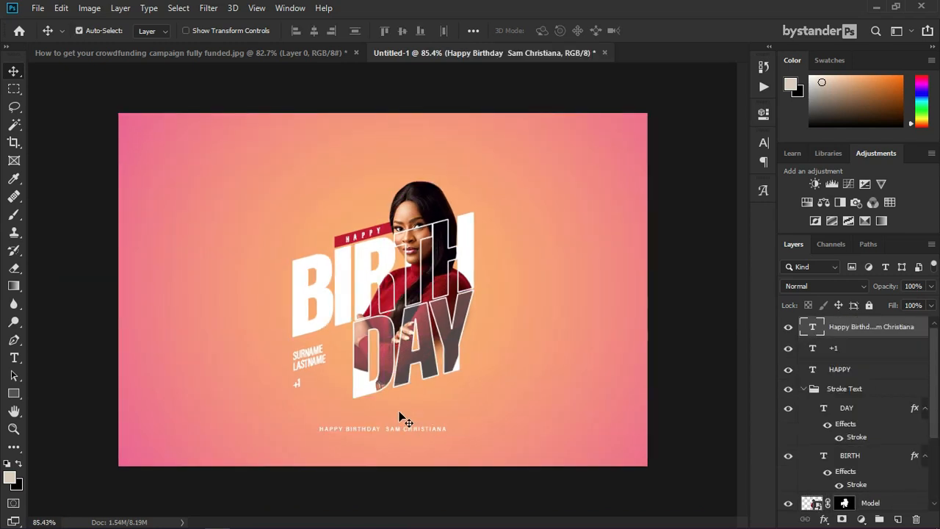
scroll(398, 412, "up", 4)
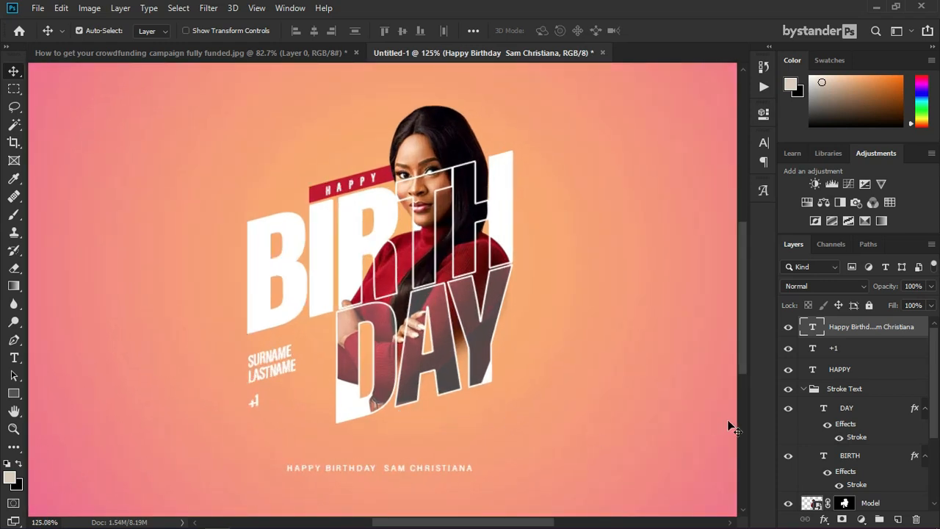
scroll(870, 411, "down", 3)
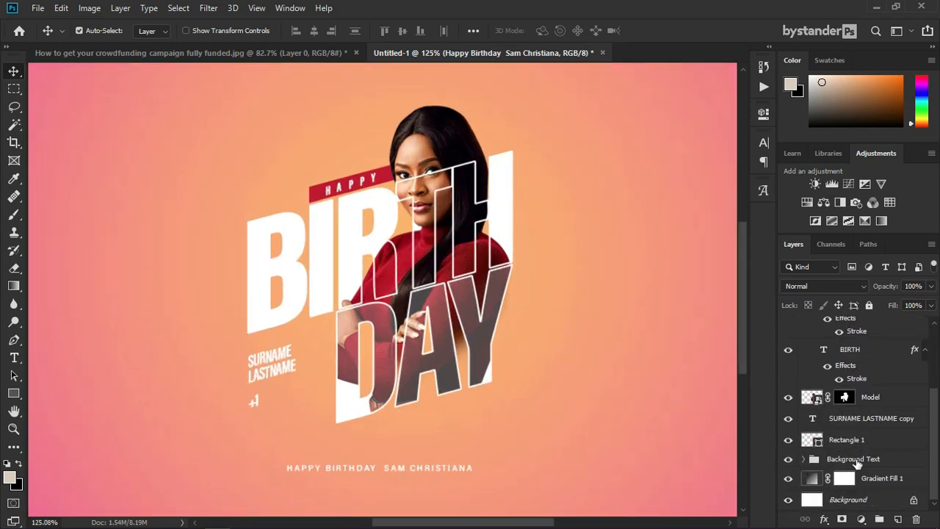
Step: Add a new layer named Shadow above Gradient Fill 1
left_click(874, 479)
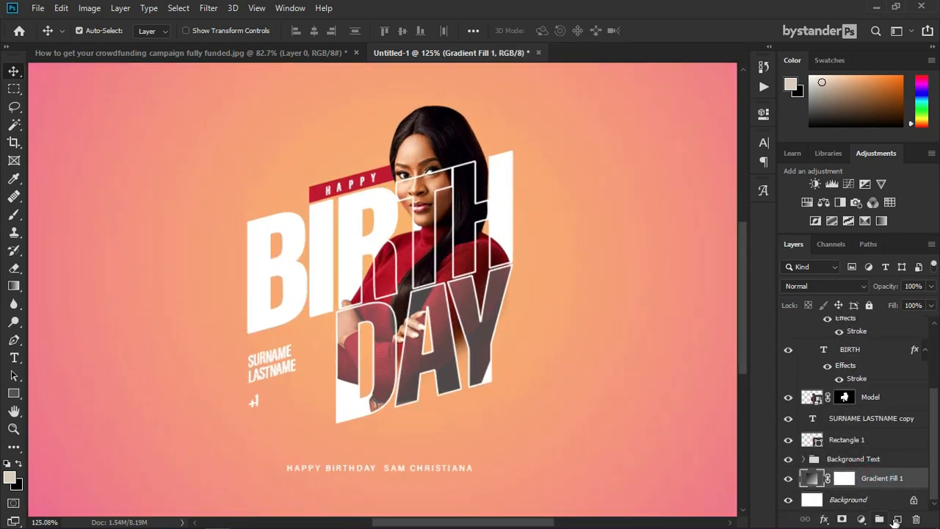
left_click(896, 519)
double_click(841, 478)
type("Shadow")
key("Return")
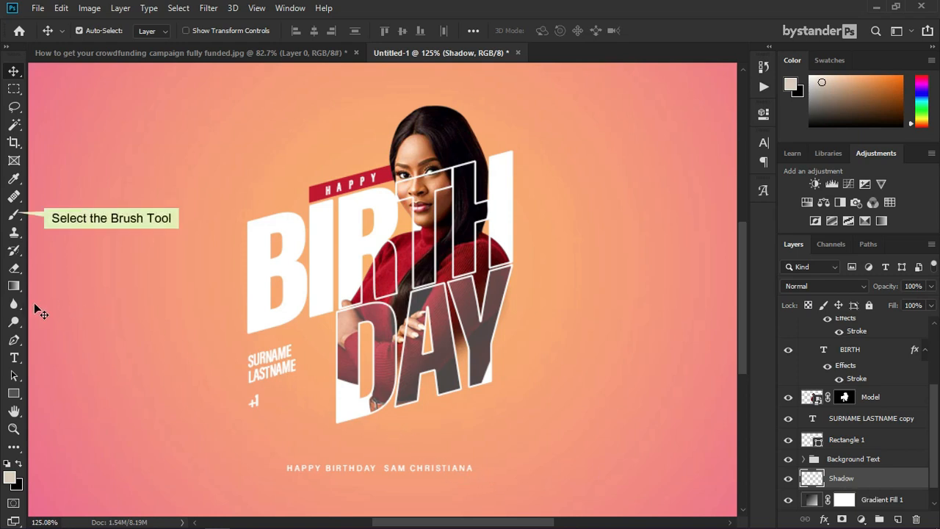
Step: Paint a soft black stroke beneath DAY using a 0% hardness brush of about 73 px
left_click(13, 218)
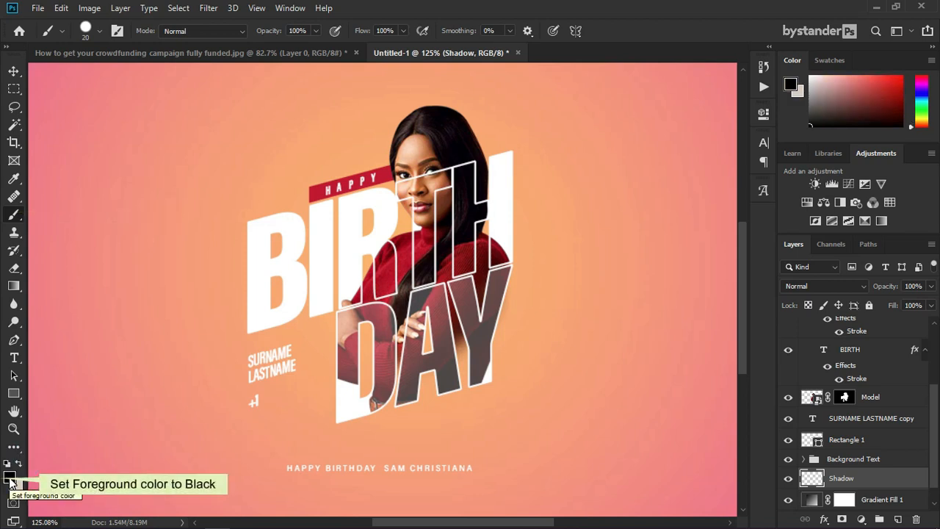
scroll(368, 444, "up", 9)
right_click(372, 425)
left_click(468, 397)
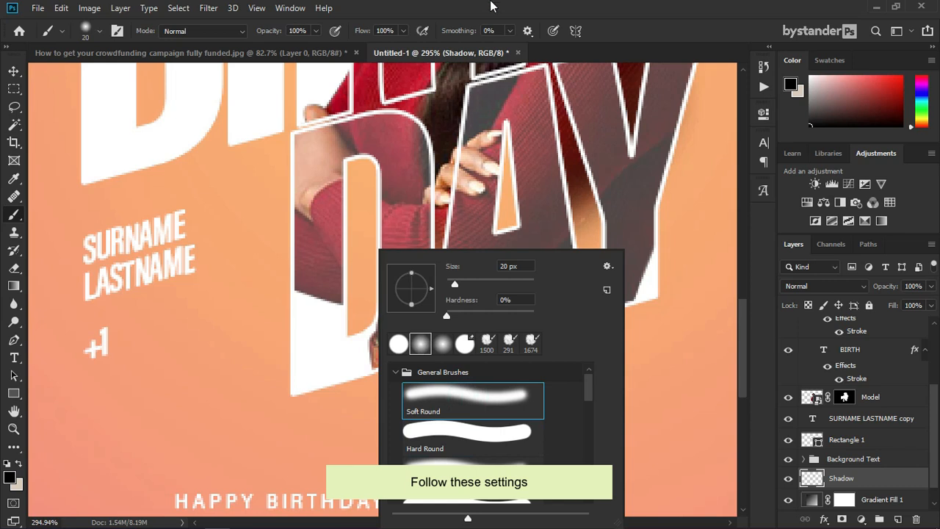
key("Return")
right_click(321, 393)
key("Return")
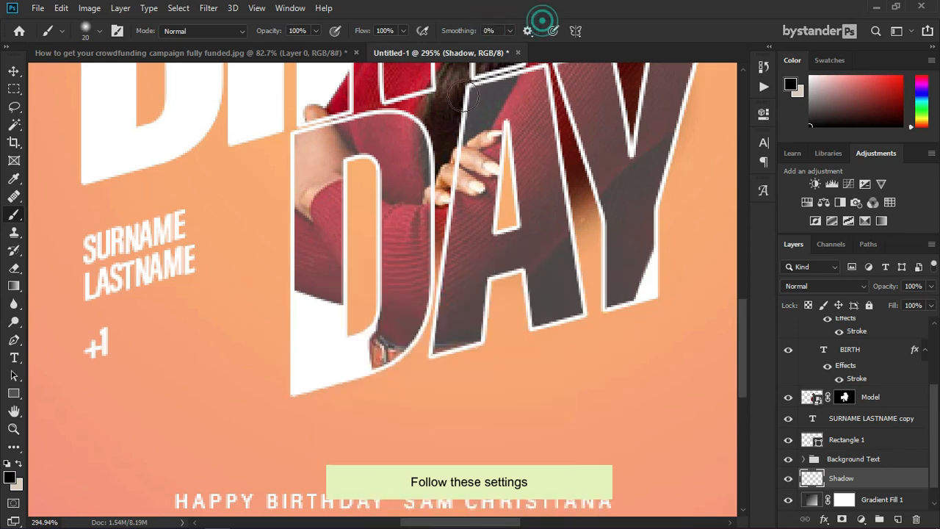
left_click_drag(332, 424, 383, 412)
scroll(173, 348, "down", 4)
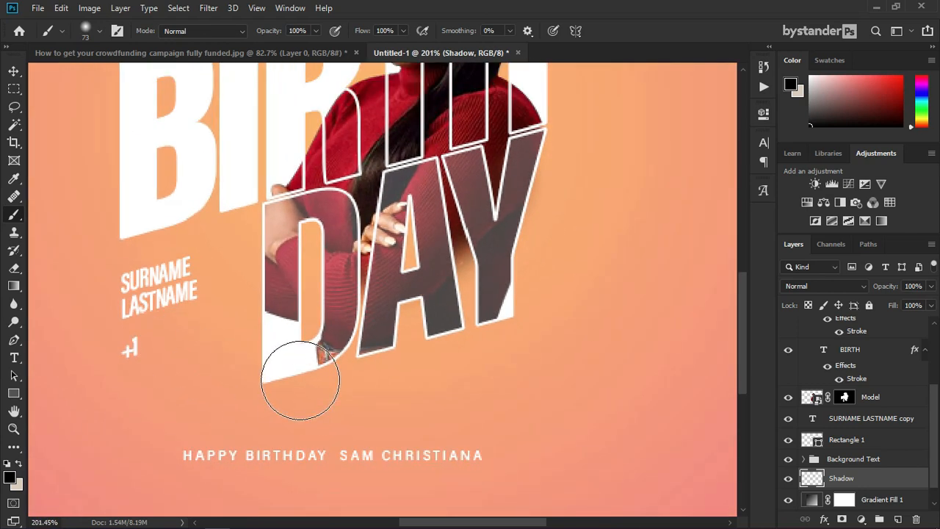
left_click_drag(295, 375, 594, 360)
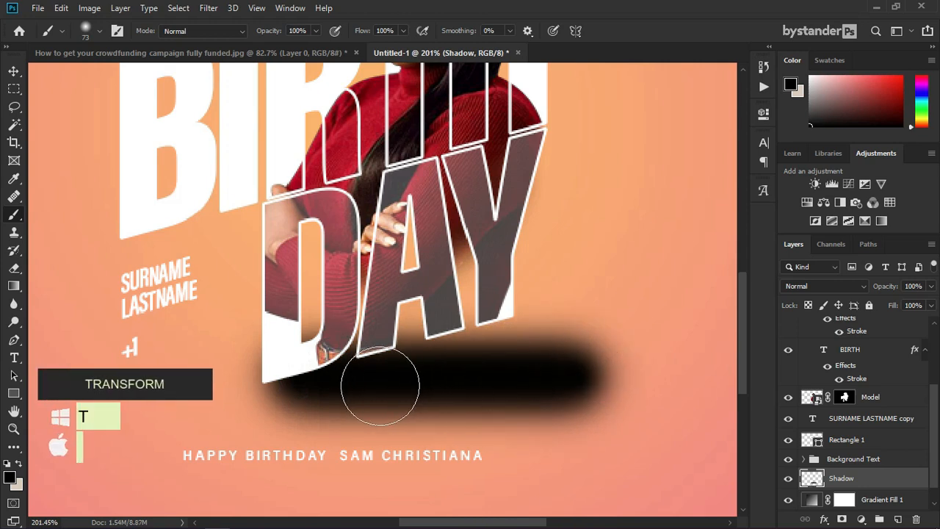
Step: Squash the shadow into a thinner band and move it slightly up and left
key("ctrl+t")
left_click_drag(436, 295, 435, 318)
left_click_drag(431, 457, 435, 425)
left_click_drag(467, 398, 450, 394)
scroll(342, 411, "up", 2)
key("Return")
key("b")
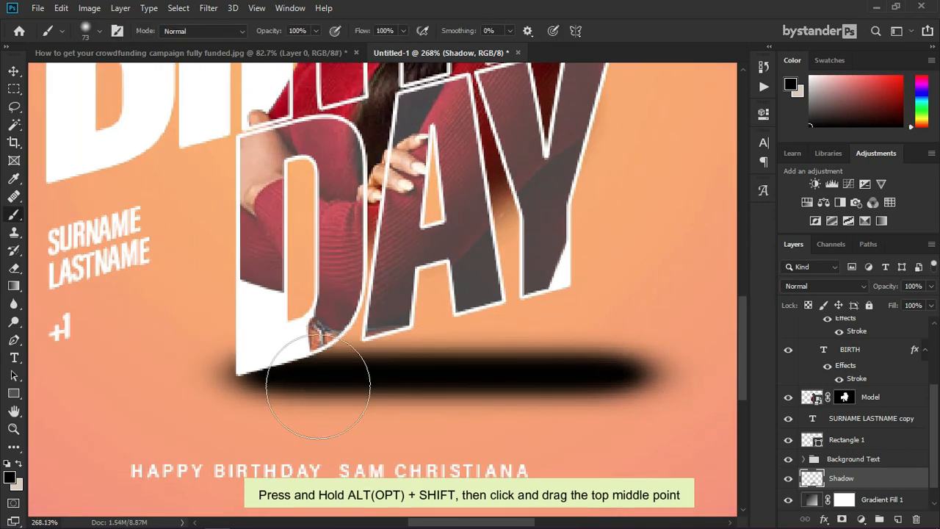
left_click(208, 7)
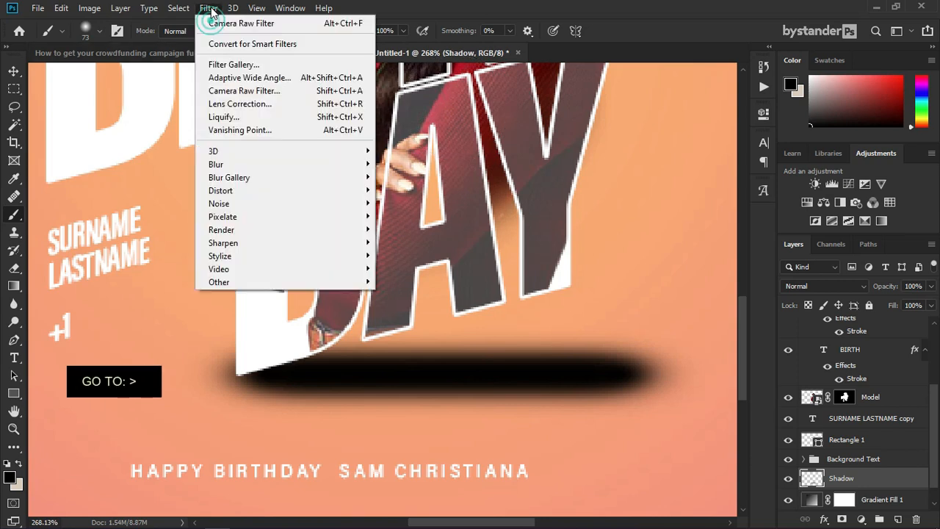
Step: Soften the shadow with a Gaussian Blur at a higher radius
mouse_move(253, 163)
left_click(412, 215)
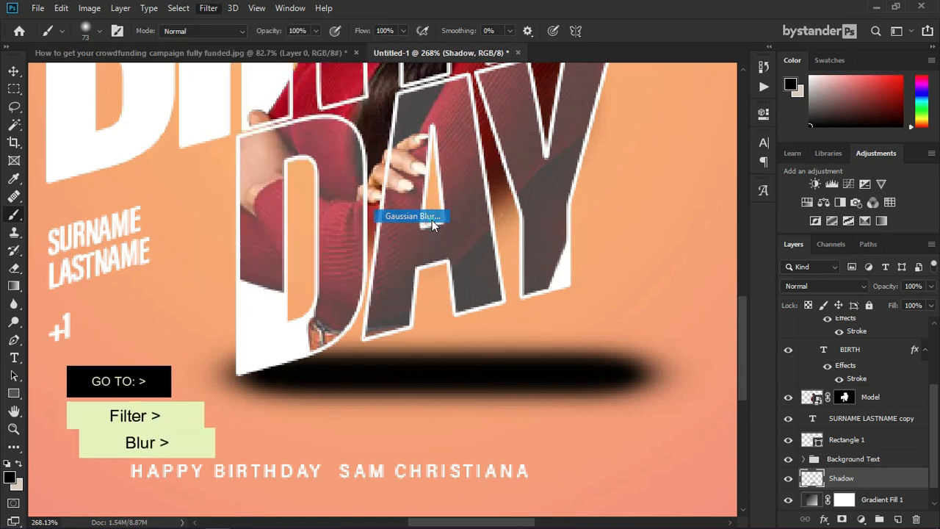
mouse_move(583, 301)
left_mouse_down()
mouse_move(605, 306)
mouse_move(579, 311)
left_mouse_up()
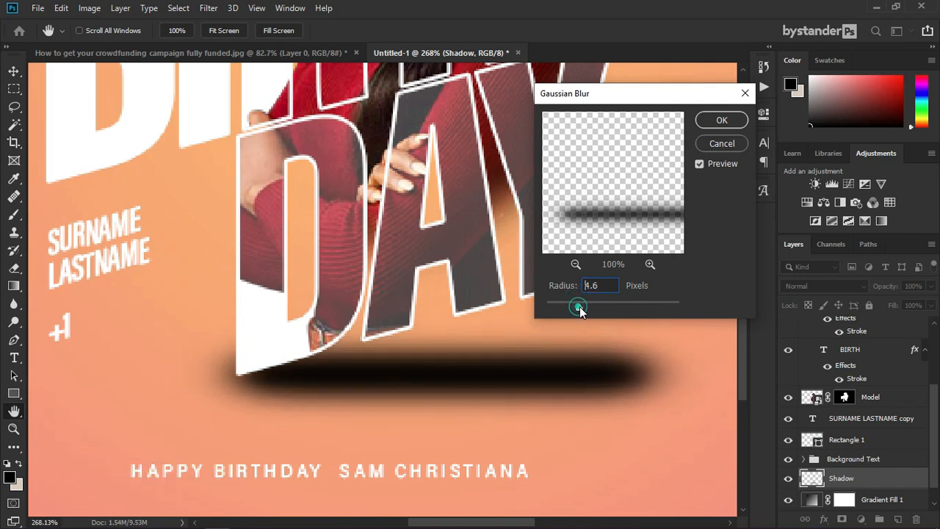
left_click(721, 120)
key("b")
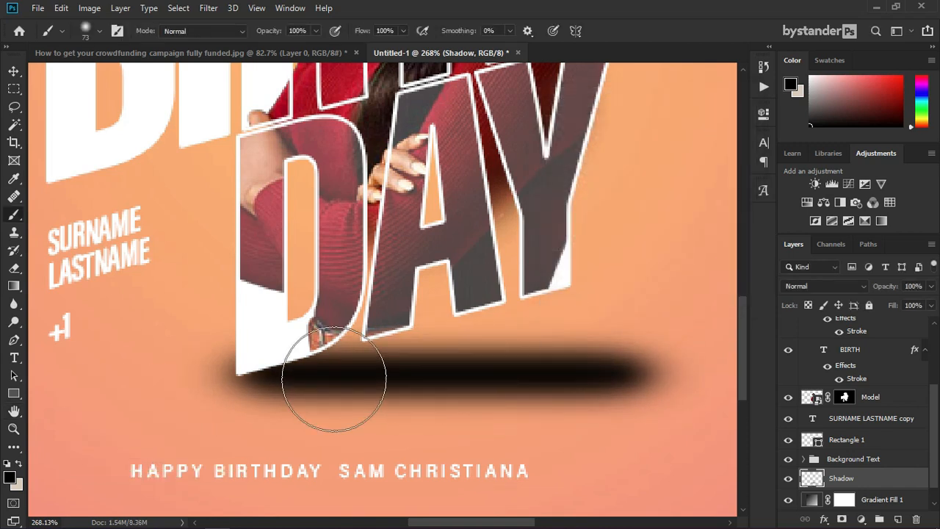
Step: Mask the Shadow layer with a foreground-to-transparent gradient dragged from right to left
left_click(861, 519)
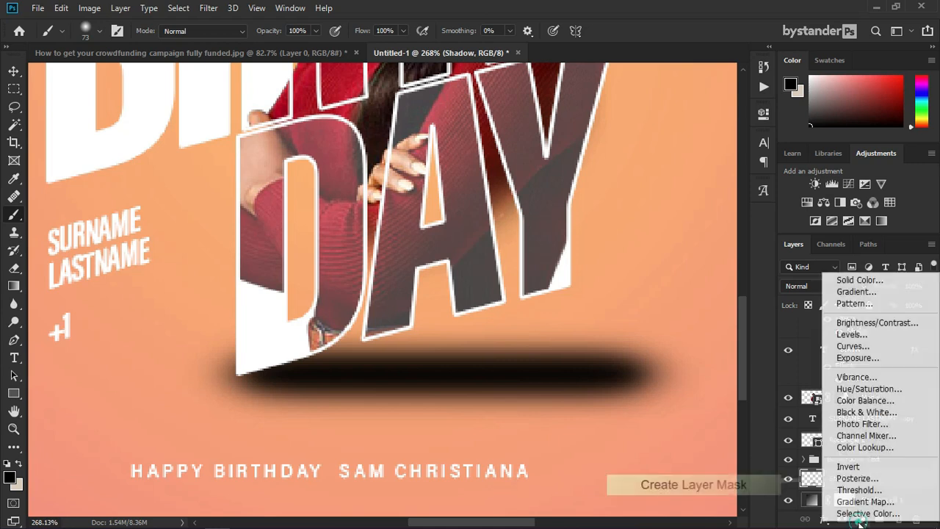
left_click(860, 520)
left_click(842, 520)
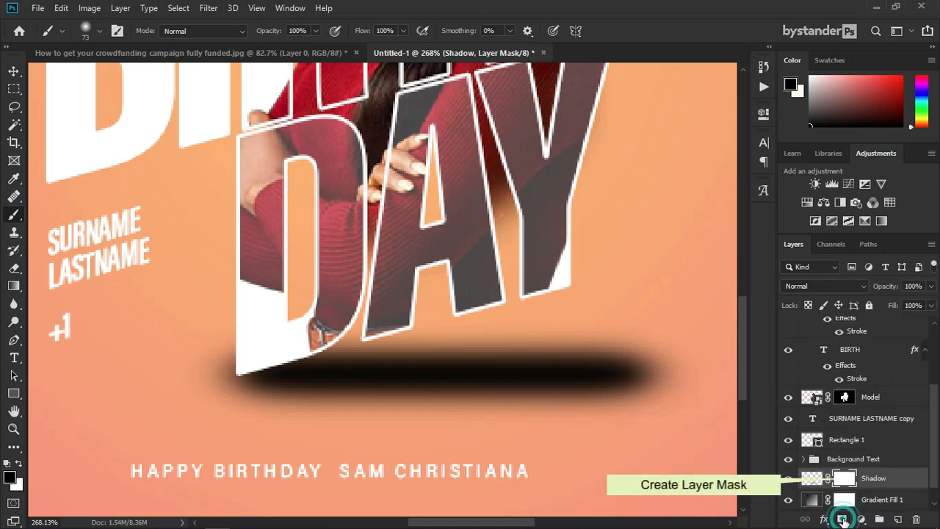
left_click(14, 286)
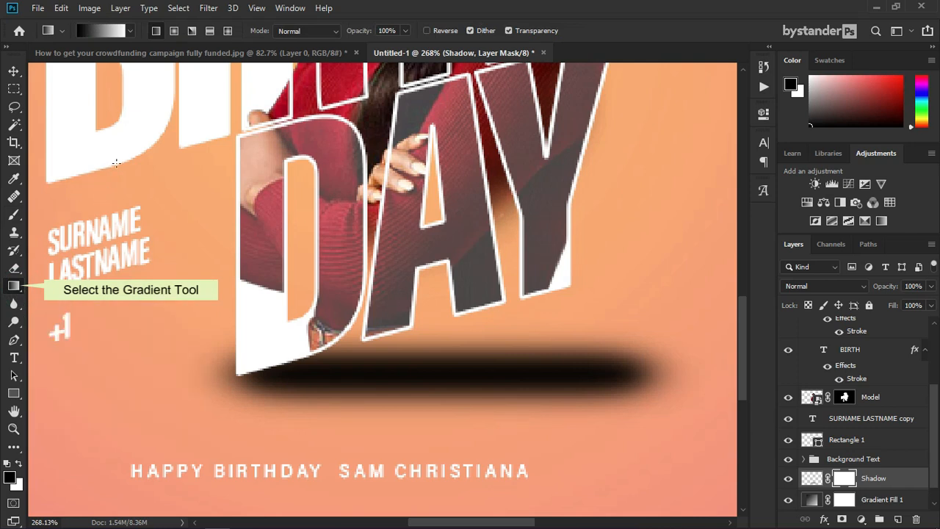
scroll(244, 324, "down", 1)
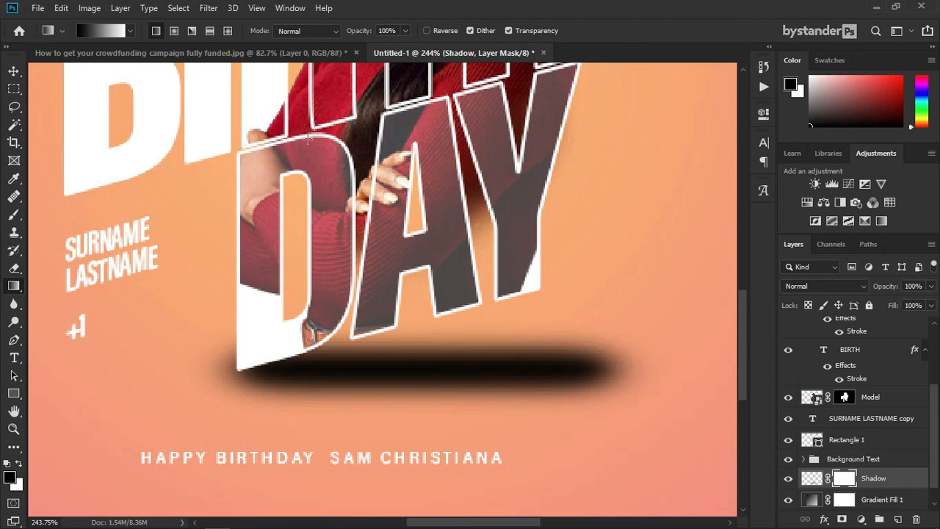
left_click(129, 33)
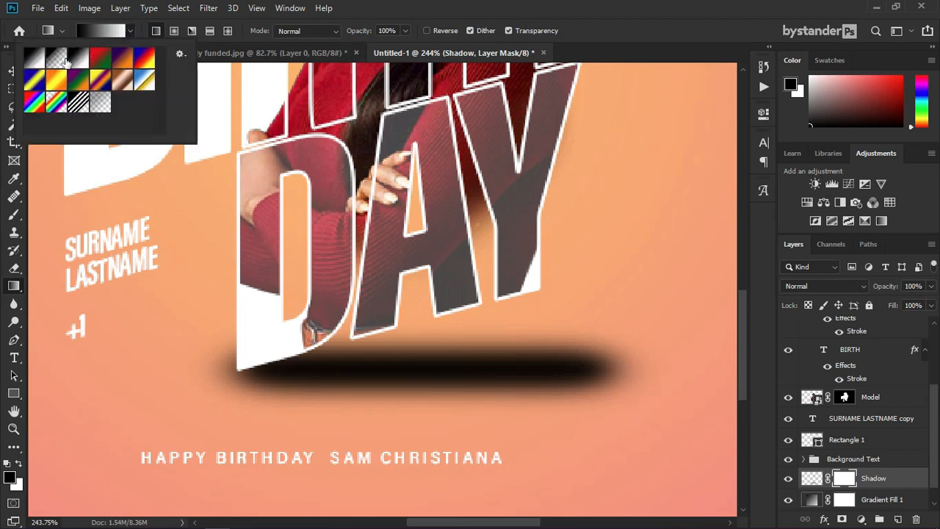
left_click(56, 58)
left_click_drag(663, 353, 336, 352)
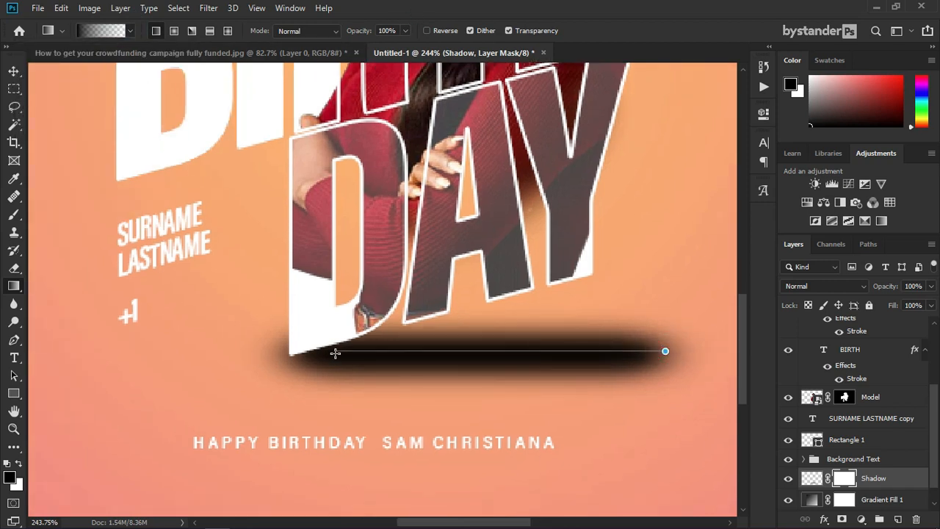
scroll(294, 374, "down", 5)
scroll(294, 374, "down", 1)
scroll(308, 360, "up", 6)
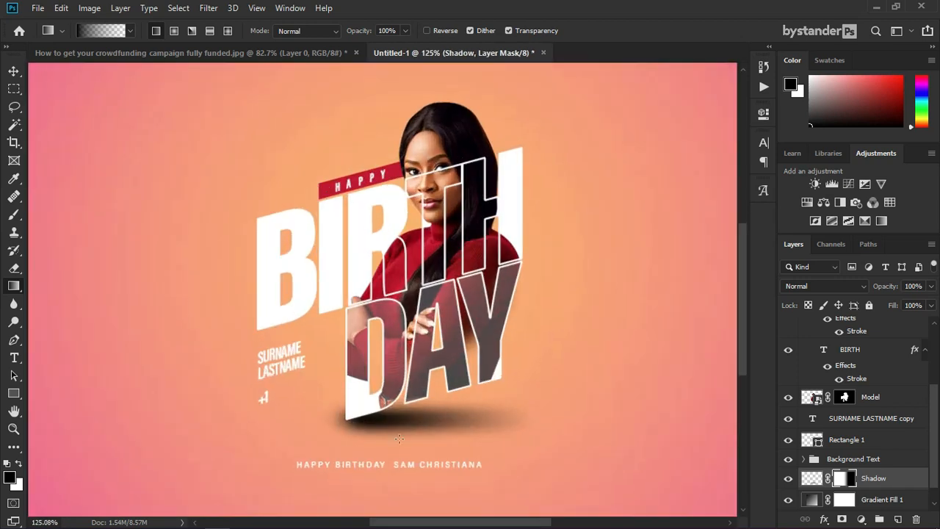
key("ctrl+t")
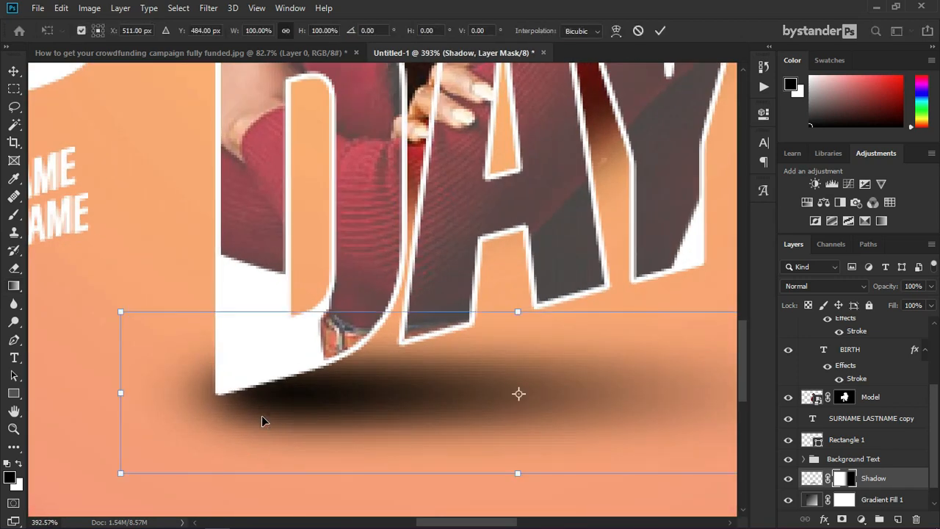
Step: Squash the DAY shadow to about 87% height and shift it slightly right
left_click_drag(519, 472, 516, 448)
left_click_drag(278, 384, 289, 380)
scroll(187, 374, "down", 3)
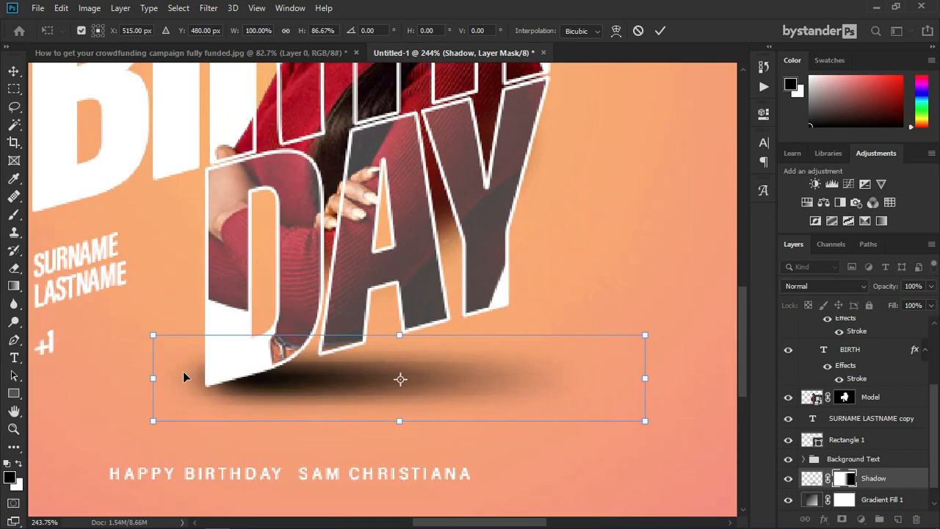
key("Return")
Step: Switch to the Brush tool and enlarge the brush from 22 to 33 px
key("g")
key("b")
mouse_move(176, 342)
left_mouse_down()
mouse_move(193, 343)
mouse_move(151, 336)
left_mouse_up()
scroll(174, 389, "up", 2)
scroll(174, 397, "up", 1)
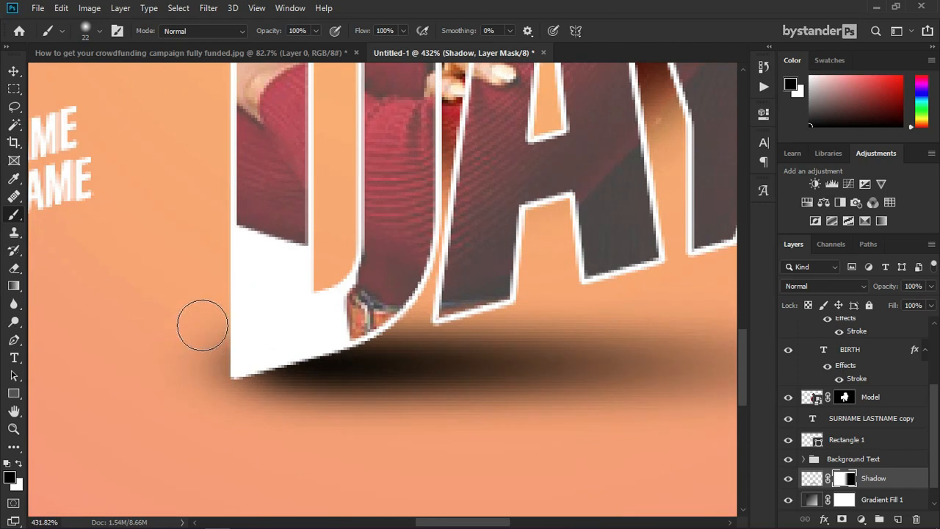
left_click_drag(230, 452, 270, 476)
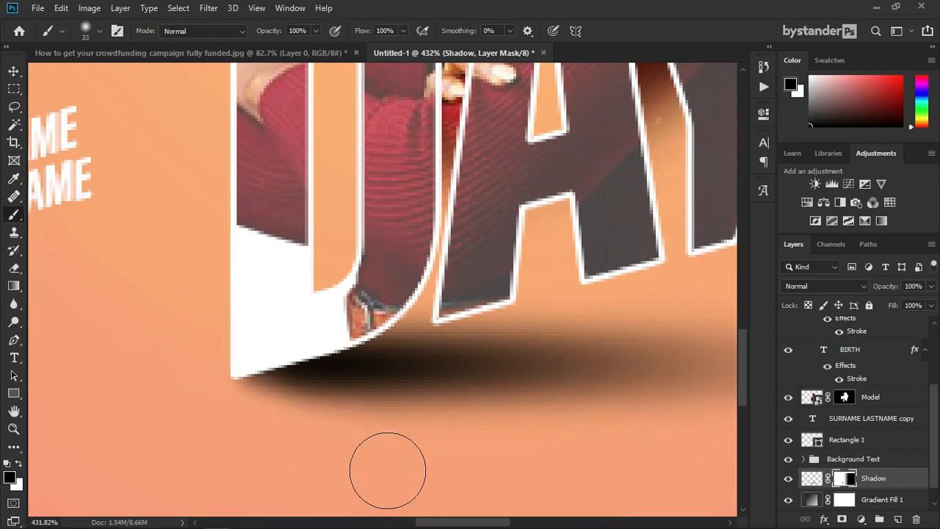
scroll(231, 329, "down", 2)
scroll(257, 402, "up", 1)
scroll(257, 402, "up", 1)
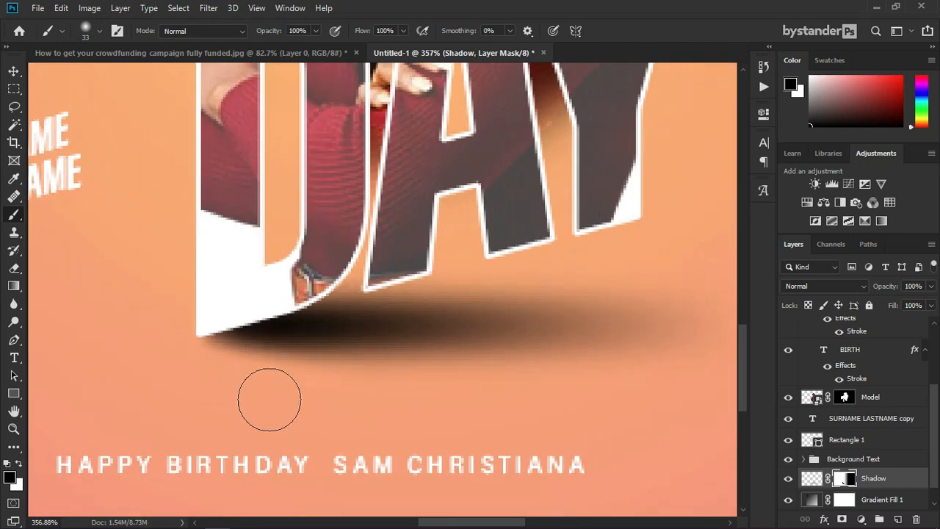
scroll(338, 315, "down", 2)
scroll(472, 319, "down", 1)
scroll(514, 409, "down", 1)
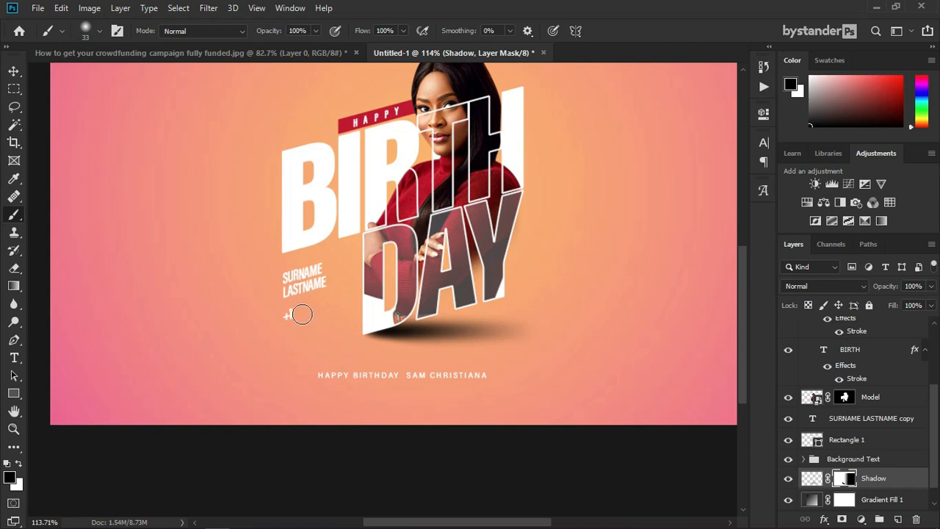
scroll(302, 315, "up", 1)
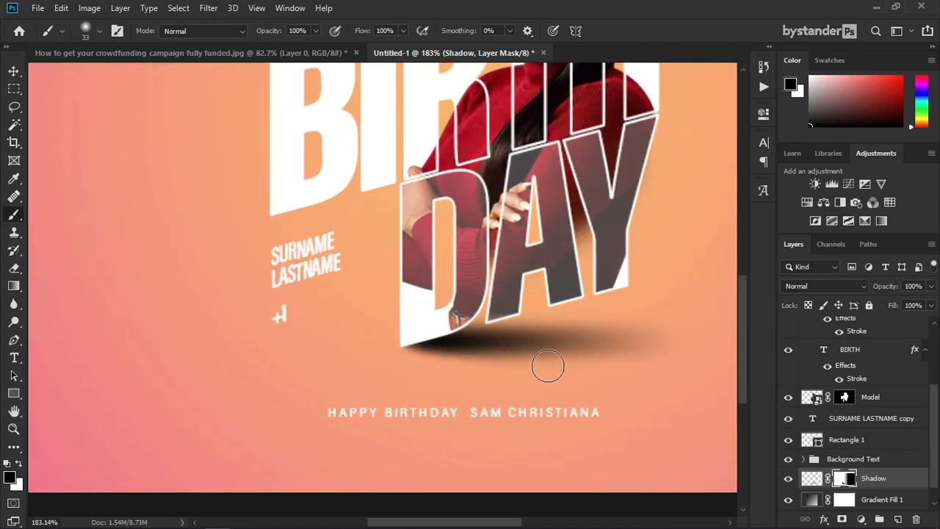
scroll(489, 384, "up", 1)
scroll(300, 340, "down", 1)
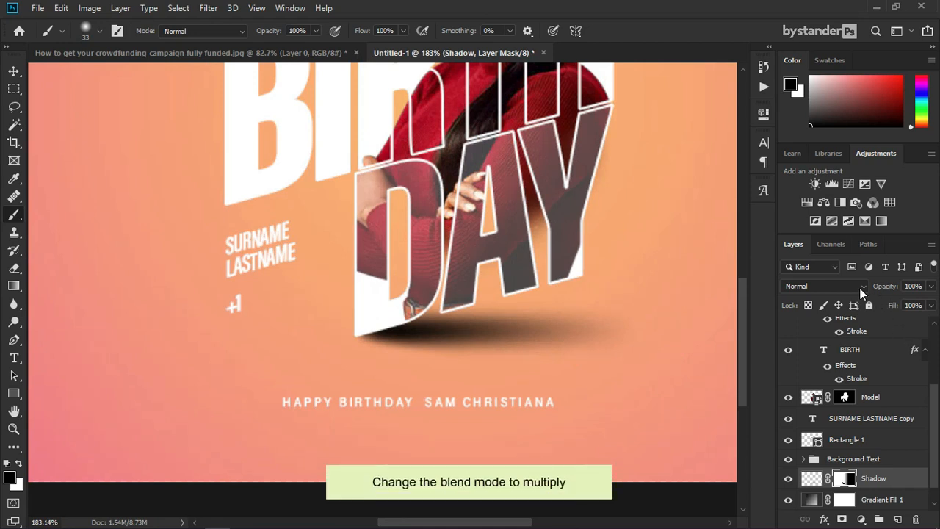
Step: Set the Shadow layer to Multiply blend mode at 70% opacity
left_click(828, 286)
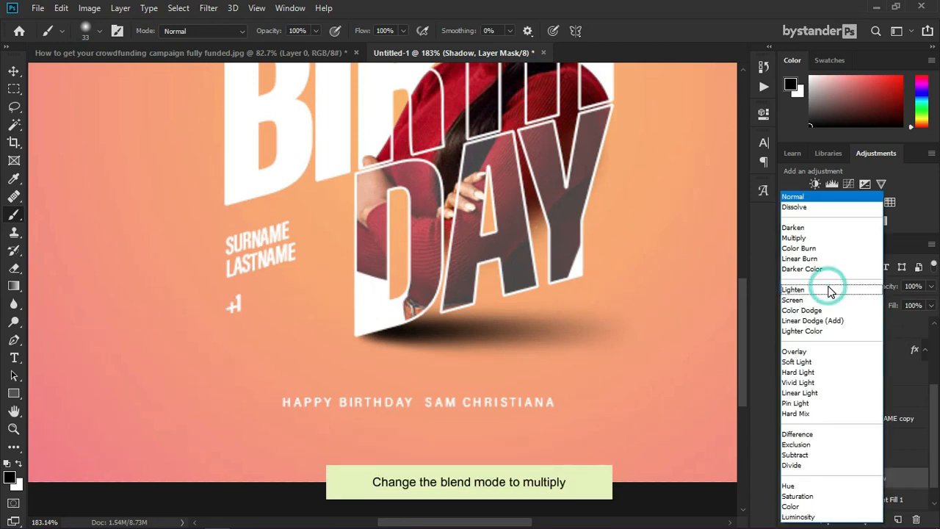
left_click(900, 478)
left_click(900, 478)
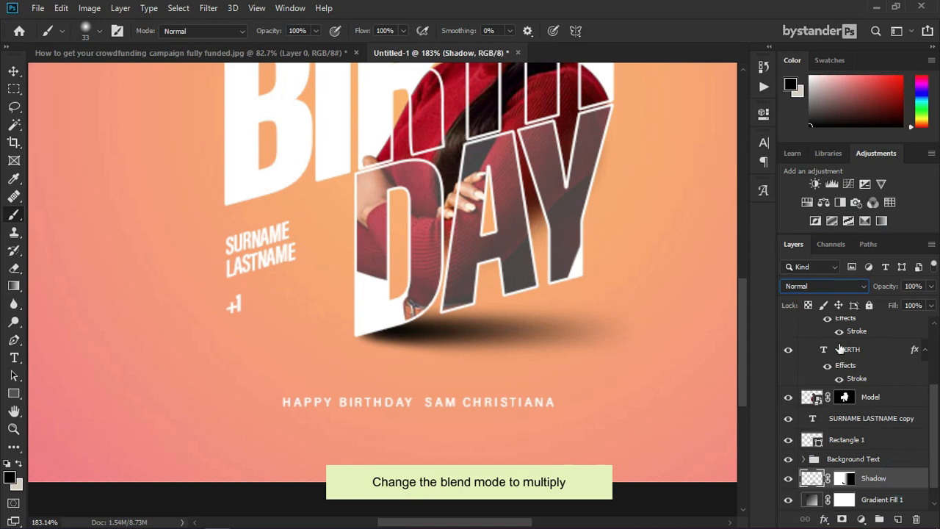
left_click(830, 293)
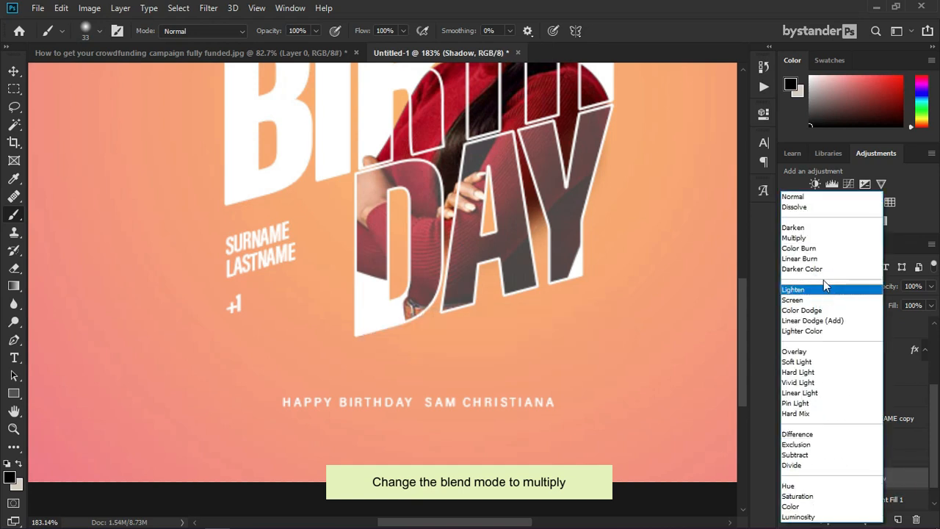
left_click(802, 240)
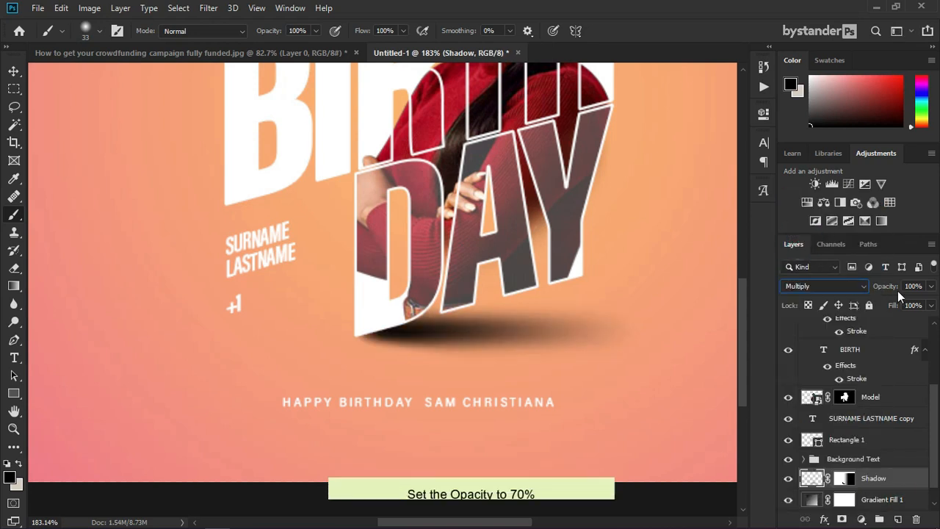
left_click(930, 287)
left_click_drag(923, 302, 914, 302)
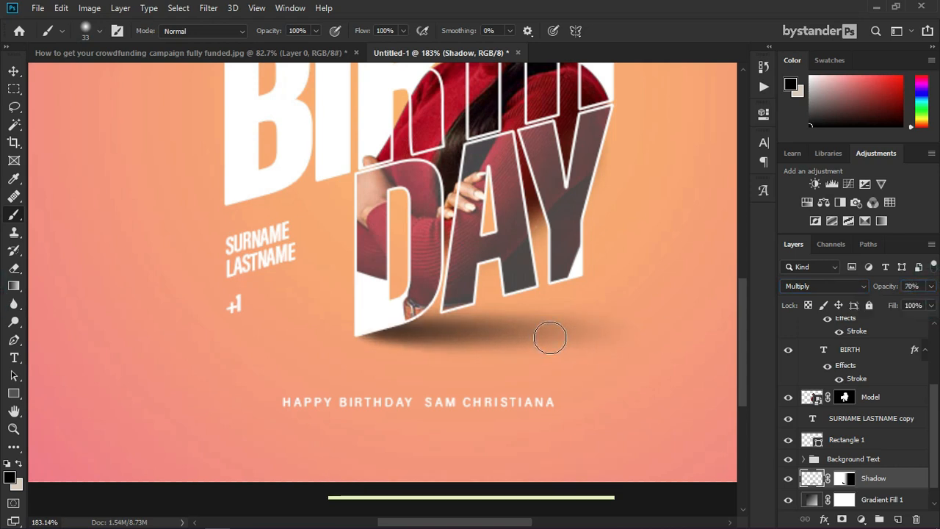
left_click(911, 479)
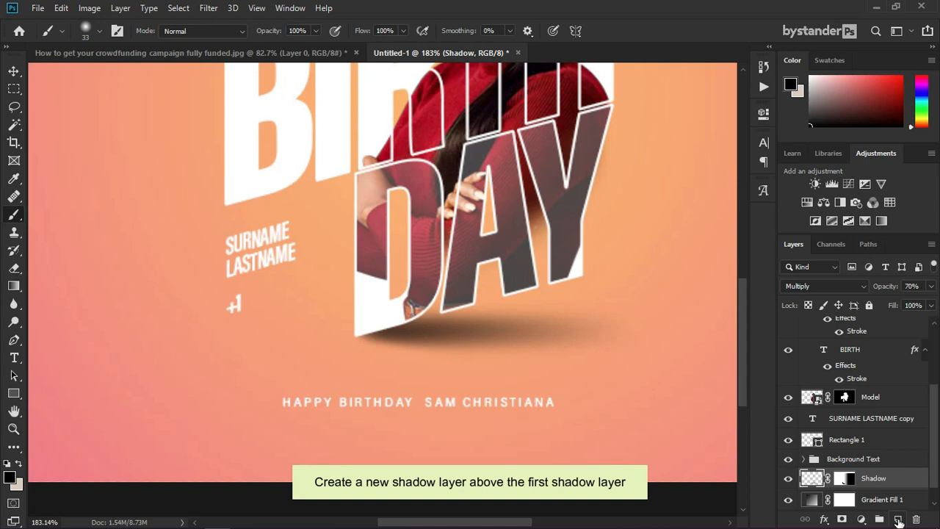
Step: Add a new empty layer named '2nd shadow'
left_click(897, 519)
double_click(841, 479)
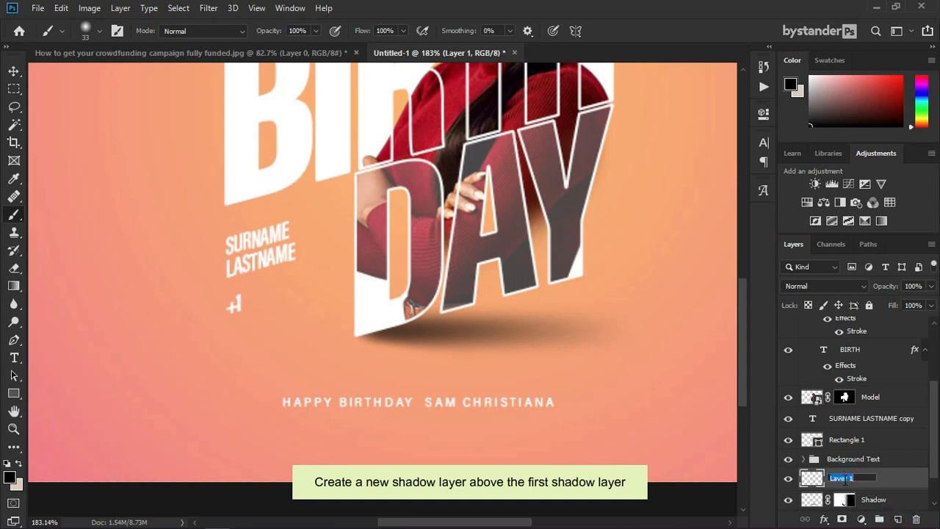
type("2nd sha")
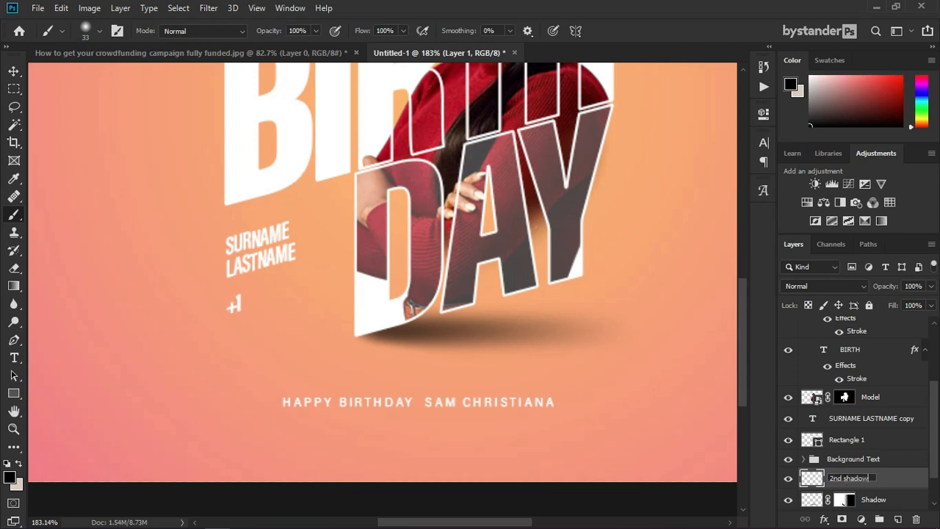
type("dow")
key("Return")
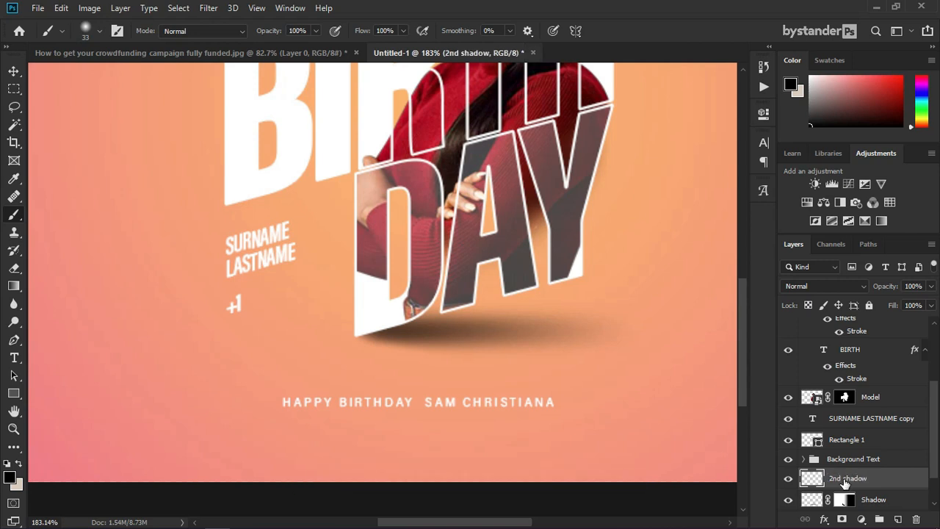
Step: Paint a black dab under the +1 mark and flatten it into a thin shadow
scroll(235, 308, "up", 3)
left_click(242, 319)
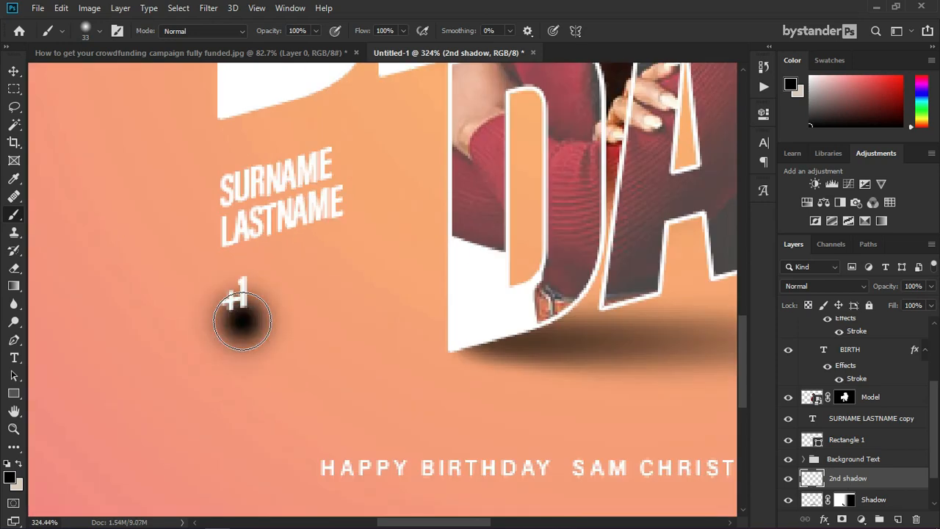
key("ctrl+t")
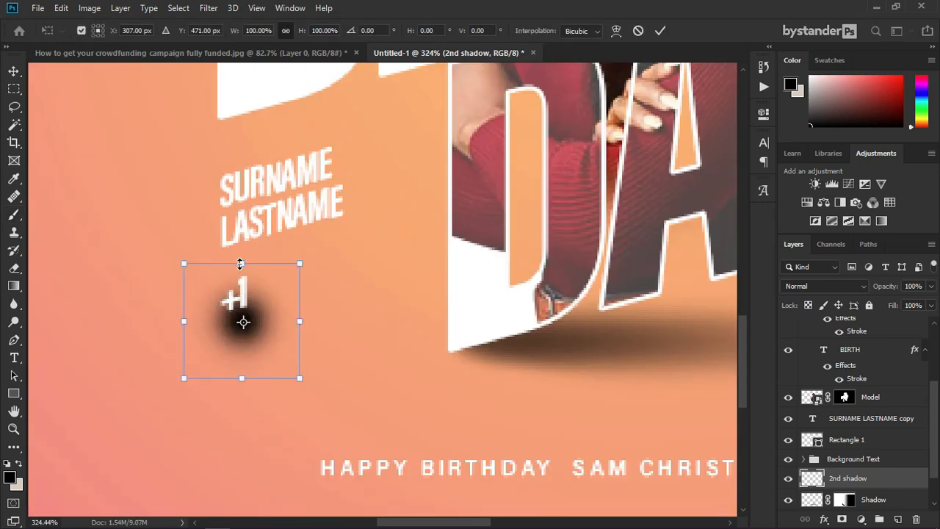
left_click_drag(240, 263, 243, 319)
key("Return")
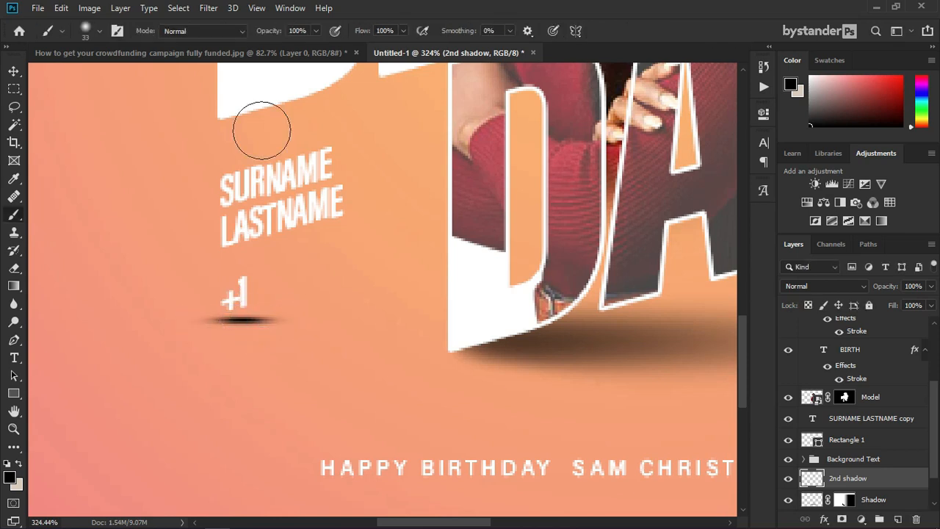
Step: Apply a 1.4 px Gaussian Blur to the small shadow
left_click(208, 9)
mouse_move(221, 178)
left_click(414, 221)
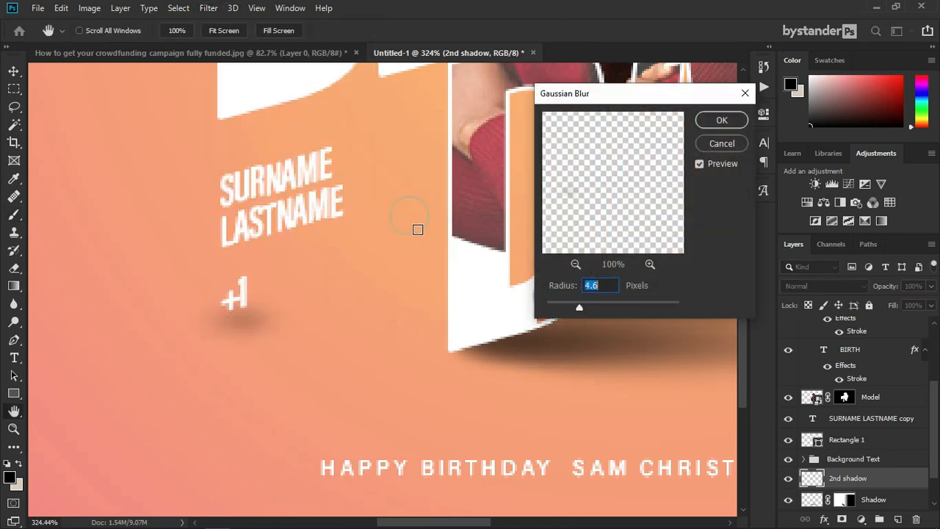
left_click_drag(575, 303, 555, 306)
left_click(720, 120)
Step: Fit the poster on screen and nudge the small shadow slightly down
key("ctrl+0")
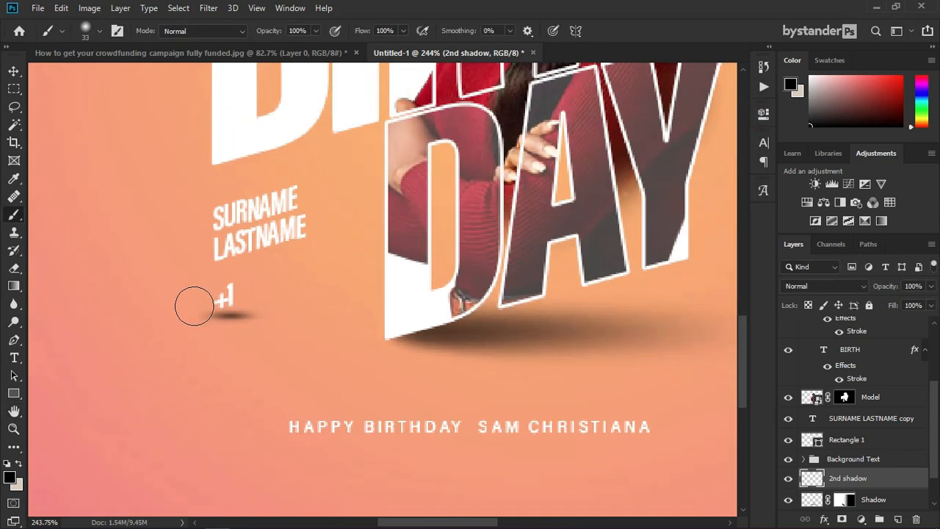
scroll(325, 382, "down", 1)
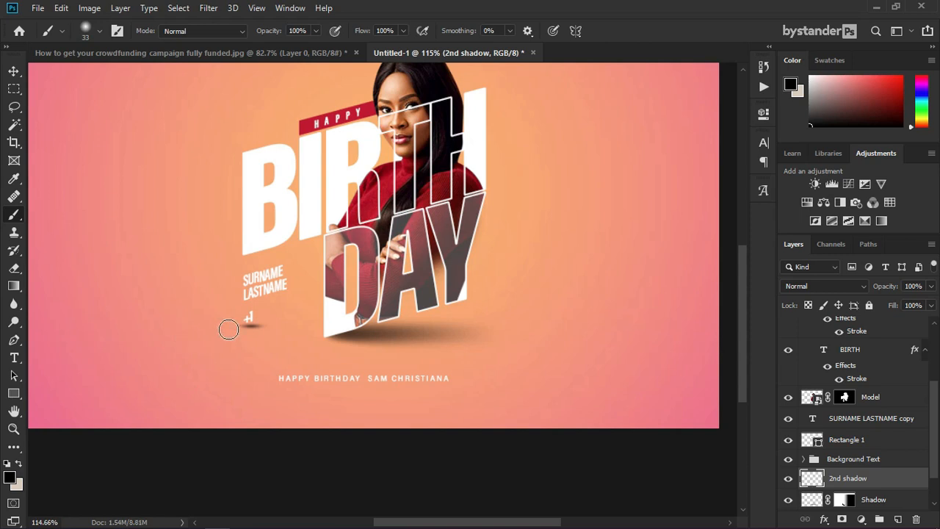
scroll(235, 339, "up", 3)
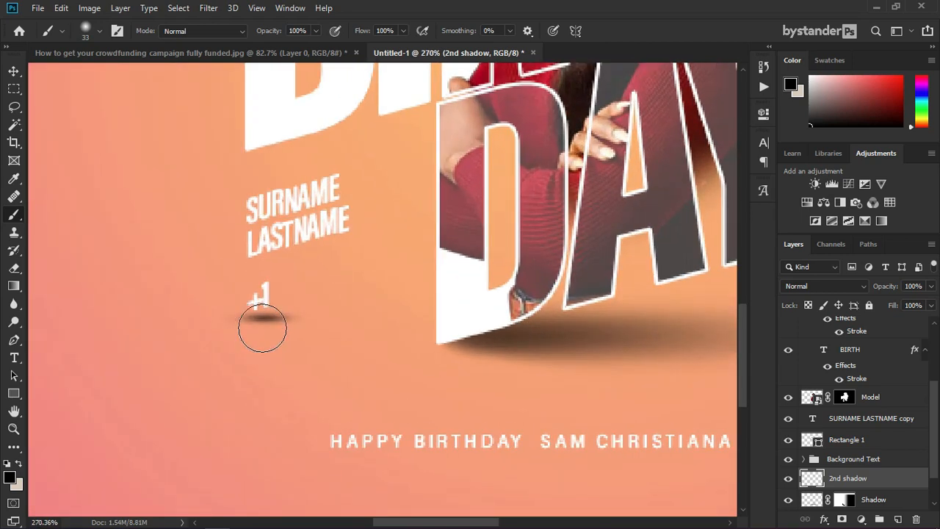
key("v")
key("Down")
key("Down")
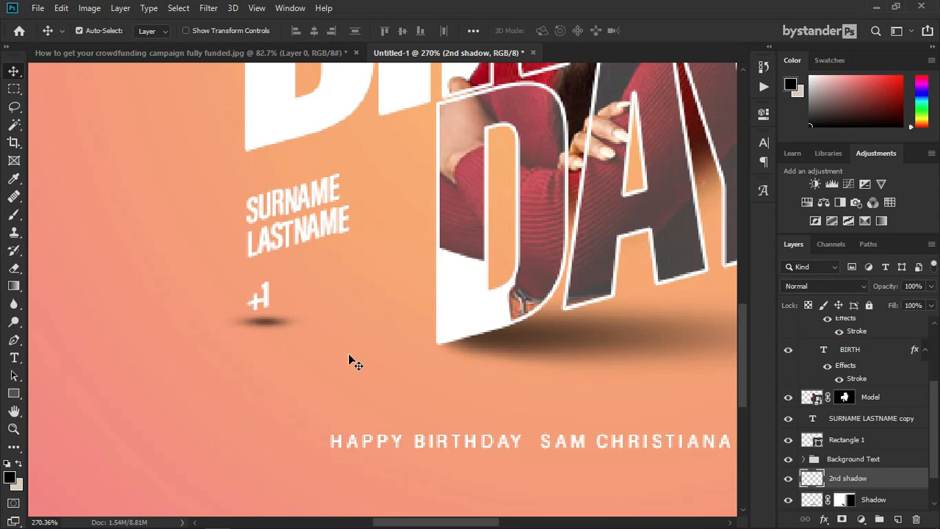
Step: Set the 2nd shadow layer's opacity to 80%
left_click(916, 285)
type("80")
scroll(309, 246, "down", 6)
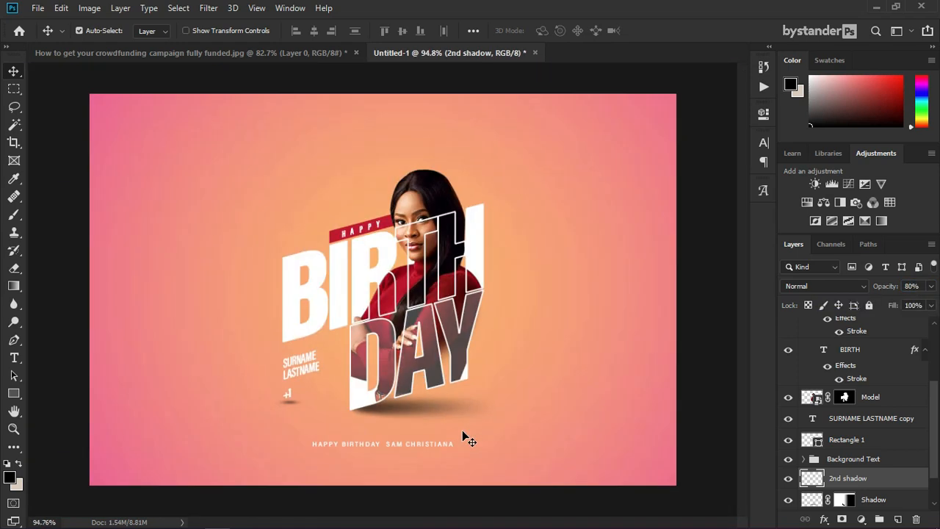
scroll(394, 425, "up", 2)
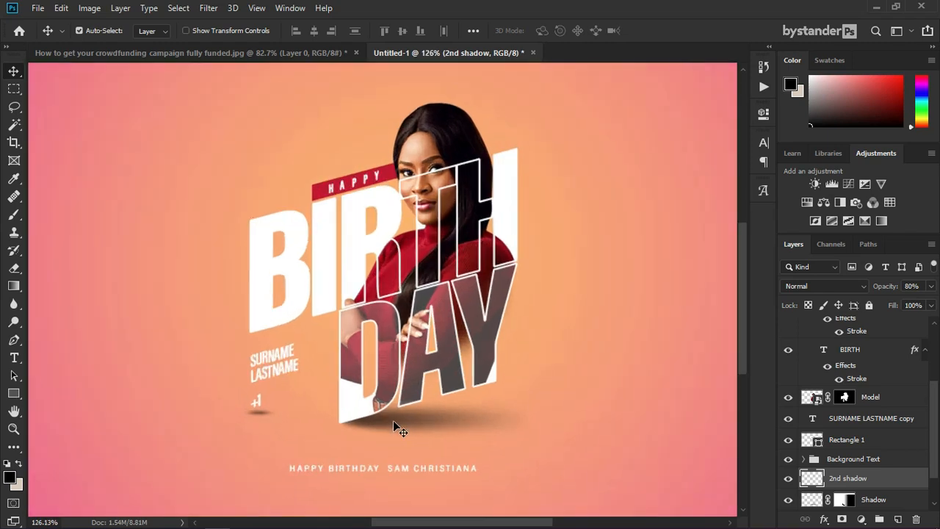
scroll(449, 193, "down", 2)
Step: Place the Bystander lable logo, scale it to about 11%, and position it top-left
left_click_drag(367, 381, 595, 467)
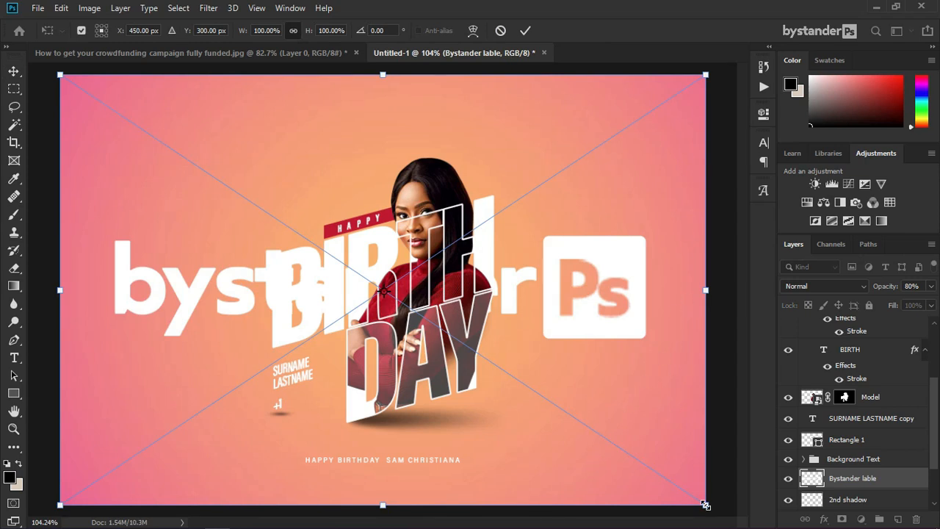
left_click_drag(704, 504, 538, 373)
left_click_drag(505, 283, 542, 286)
left_click_drag(612, 287, 236, 154)
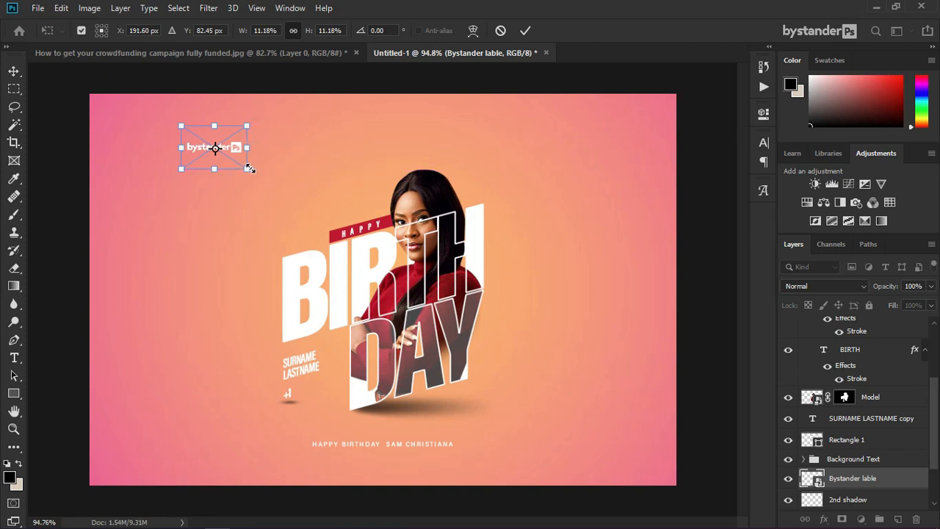
key("Return")
scroll(183, 132, "up", 6)
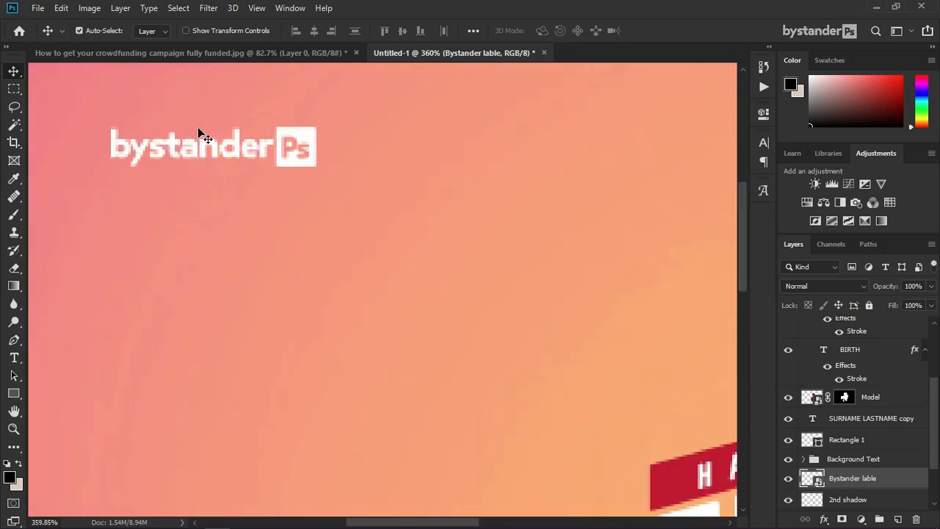
scroll(199, 132, "down", 6)
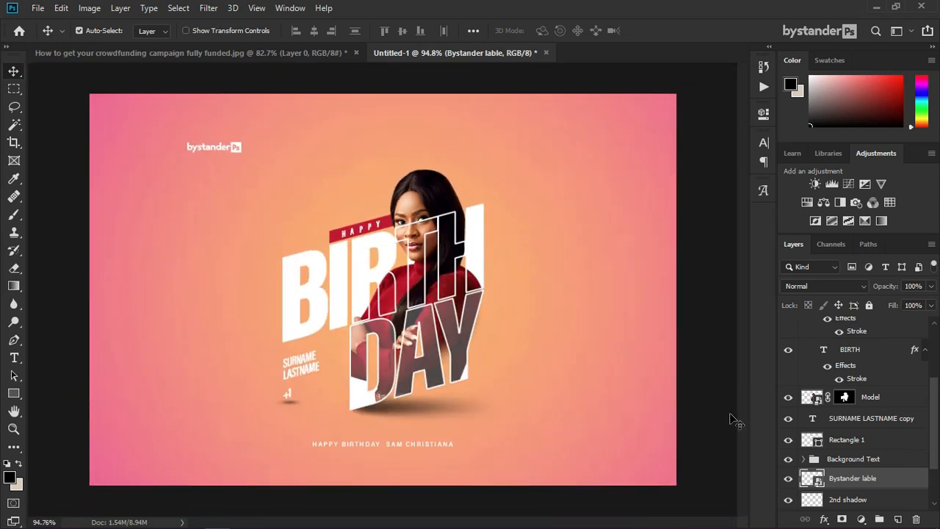
Step: Bring the logo layer to the top and duplicate the SURNAME LASTNAME text layer
key("ctrl+shift+]")
scroll(319, 375, "up", 3)
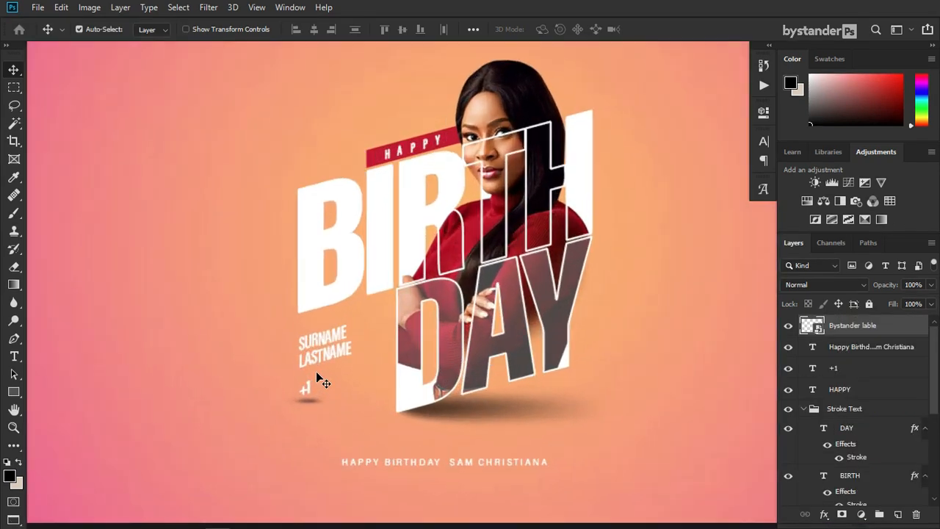
key("ctrl+j")
double_click(328, 341)
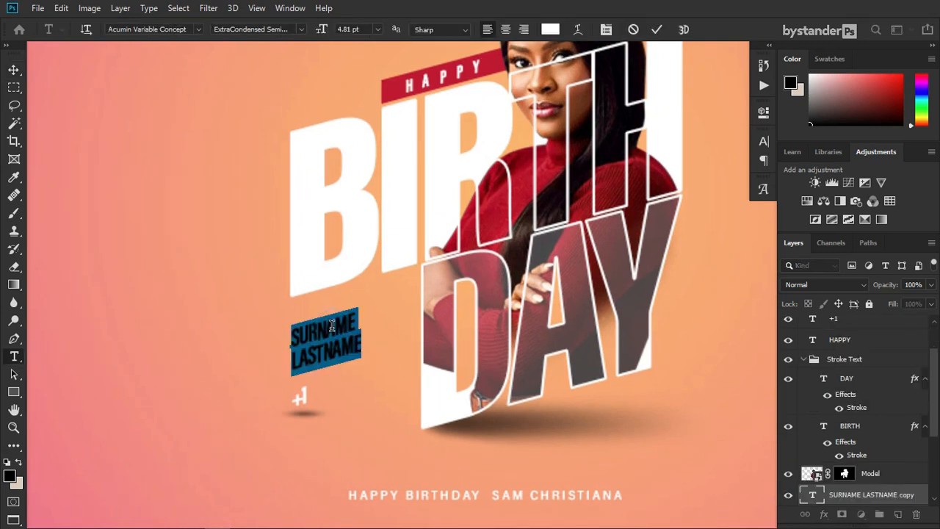
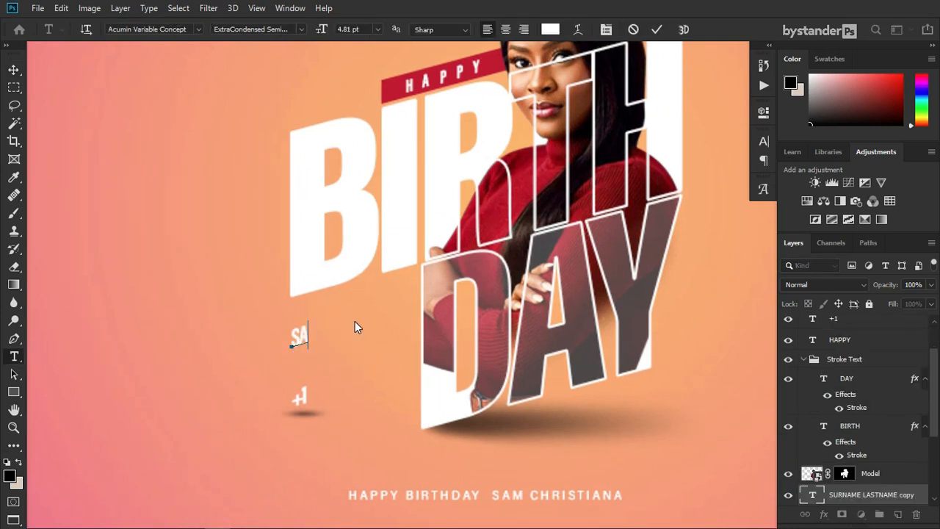
key("Return")
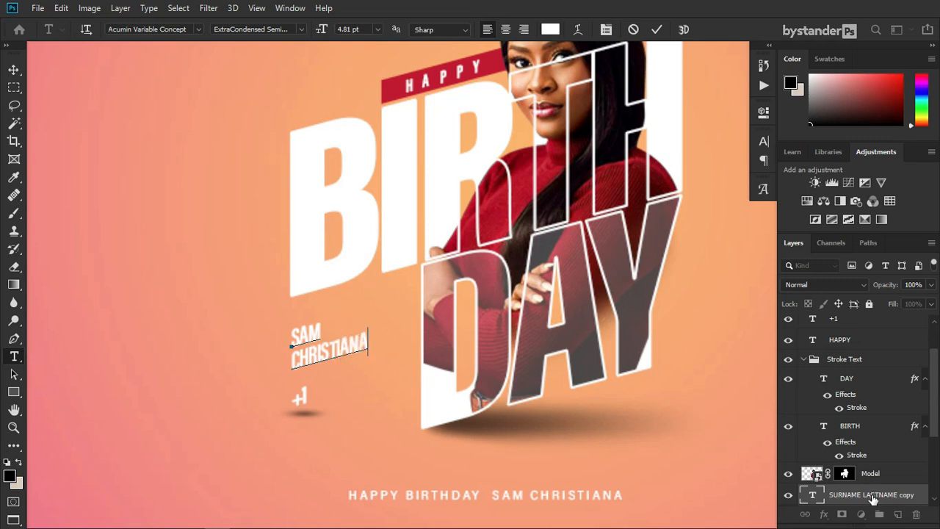
key("ctrl+Return")
key("v")
scroll(488, 282, "down", 5)
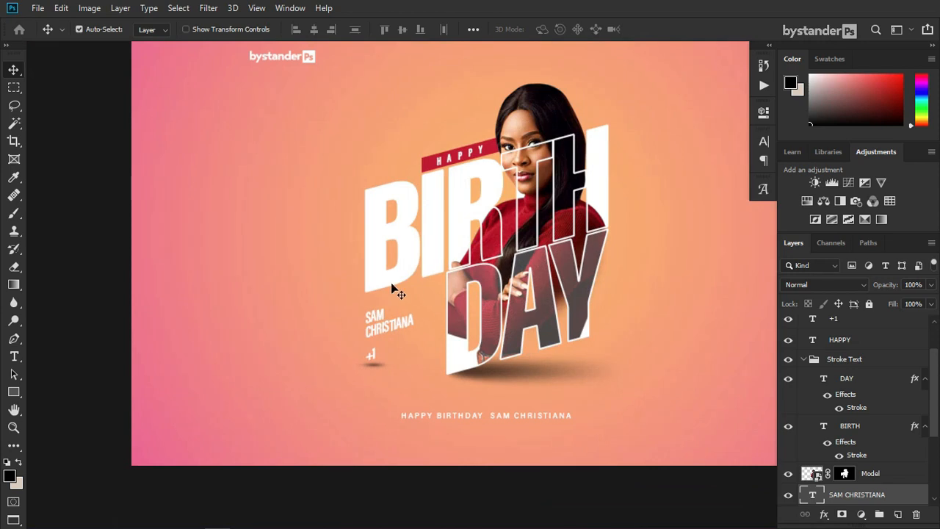
scroll(206, 436, "down", 1)
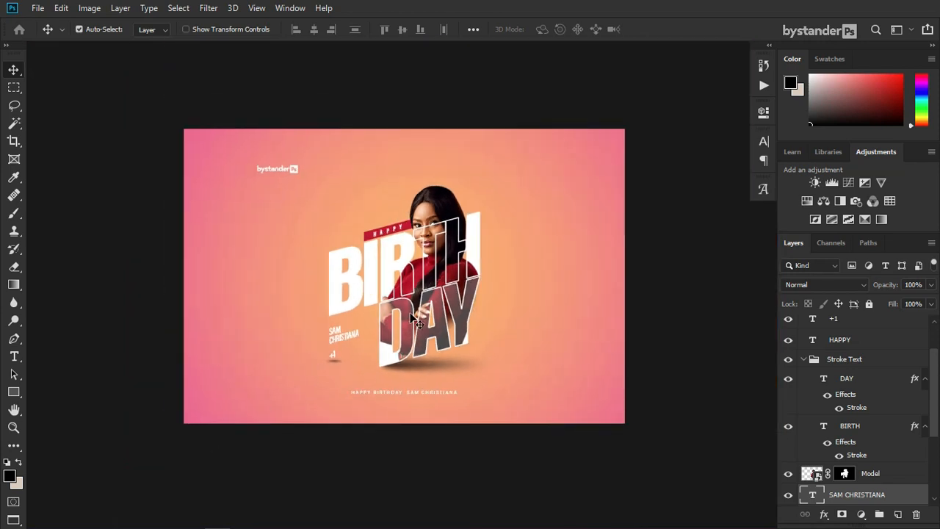
scroll(414, 319, "up", 5)
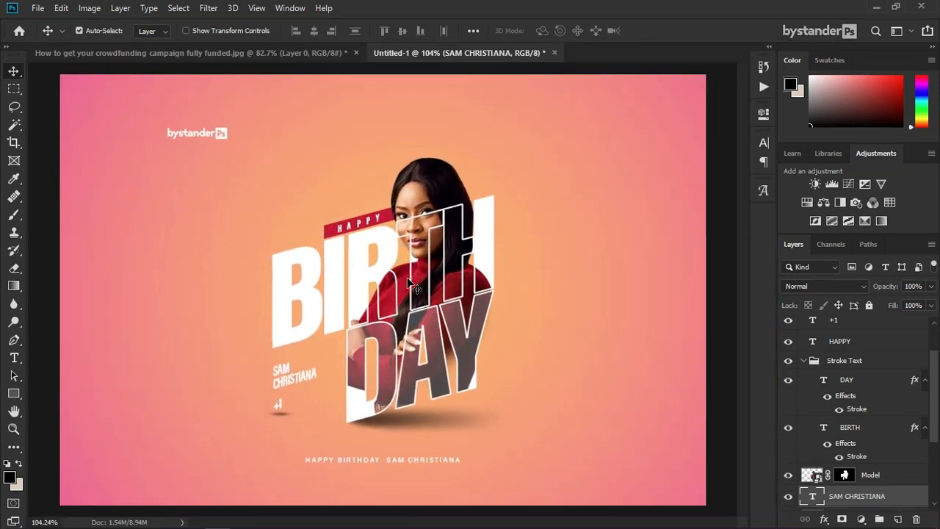
scroll(414, 225, "up", 3)
Step: Toggle the BIRTH text to compare, then add a layer mask to the Stroke Text group
left_click(407, 219)
left_click(788, 427)
left_click(788, 427)
left_click(804, 360)
left_click(841, 365)
left_click(842, 519)
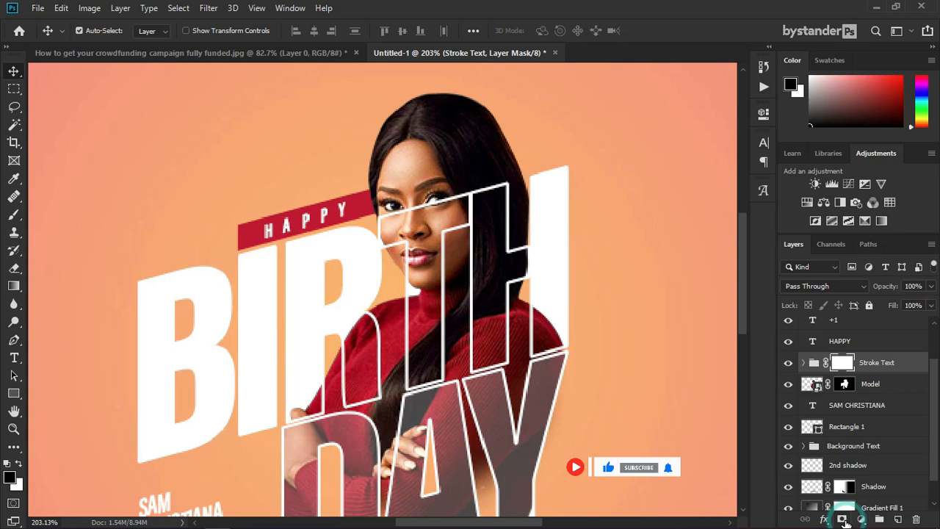
Step: Choose a hard round brush at 23 px
left_click(14, 215)
right_click(439, 196)
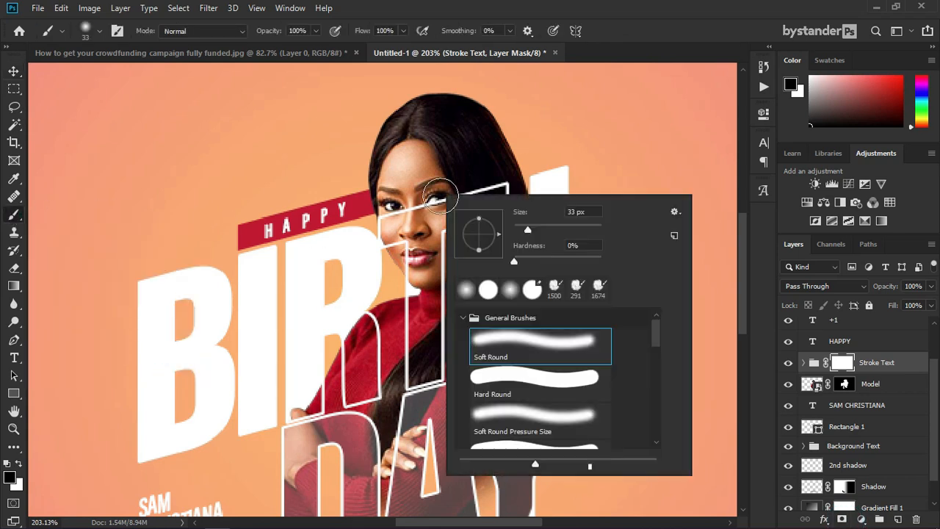
left_click(498, 379)
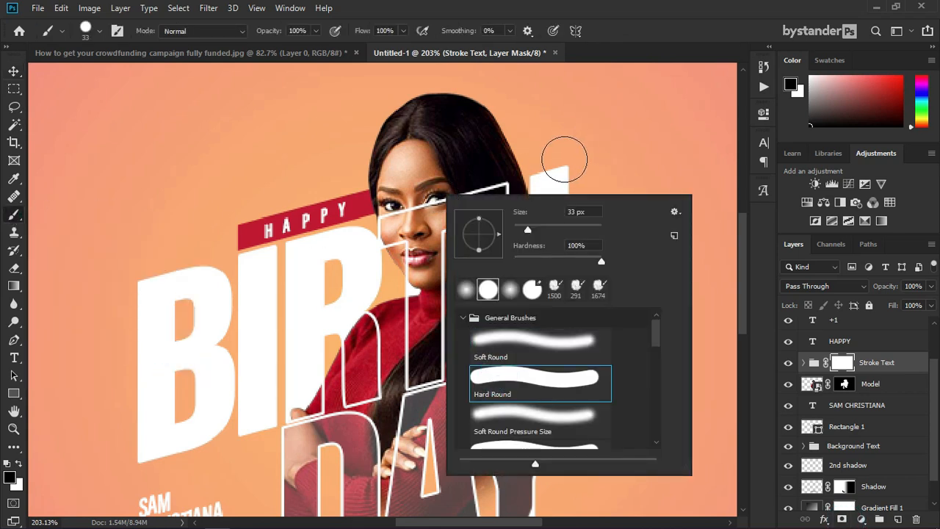
left_click(763, 230)
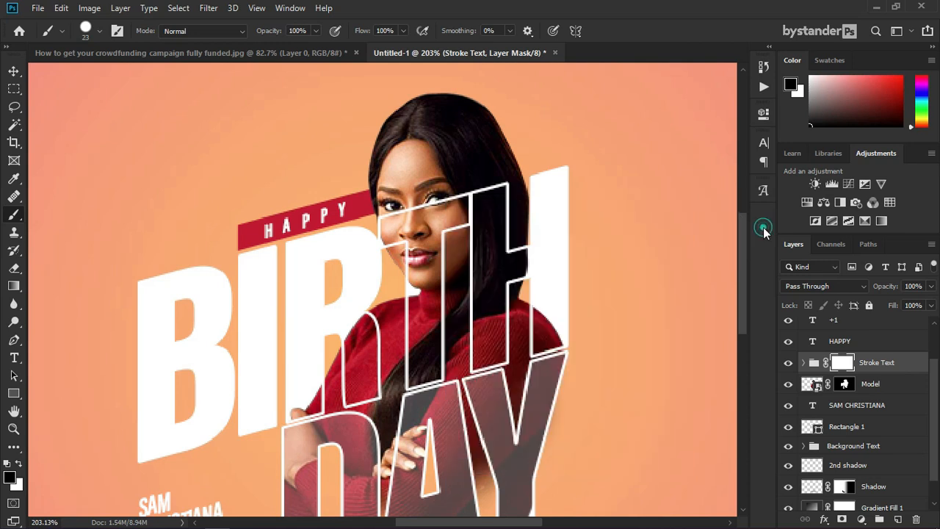
scroll(424, 238, "up", 2)
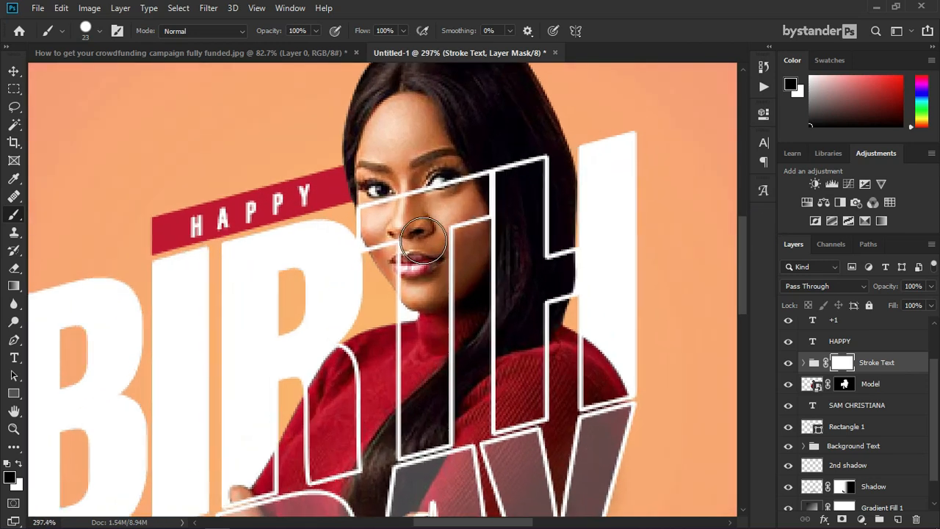
Step: Mask out the white outlines over her eyes, cheek, nose and lips
left_click(454, 187)
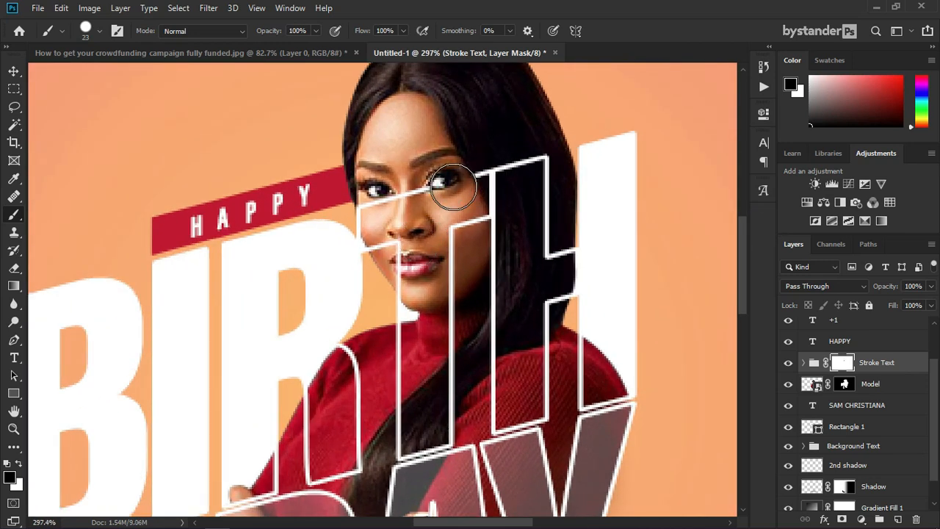
left_click(372, 213)
left_click(426, 192)
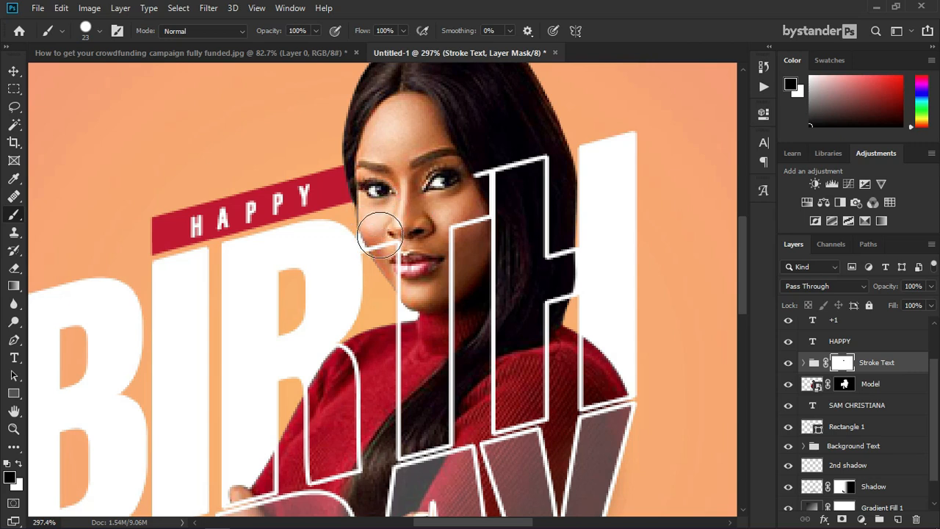
left_click_drag(386, 238, 398, 238)
left_click(396, 267)
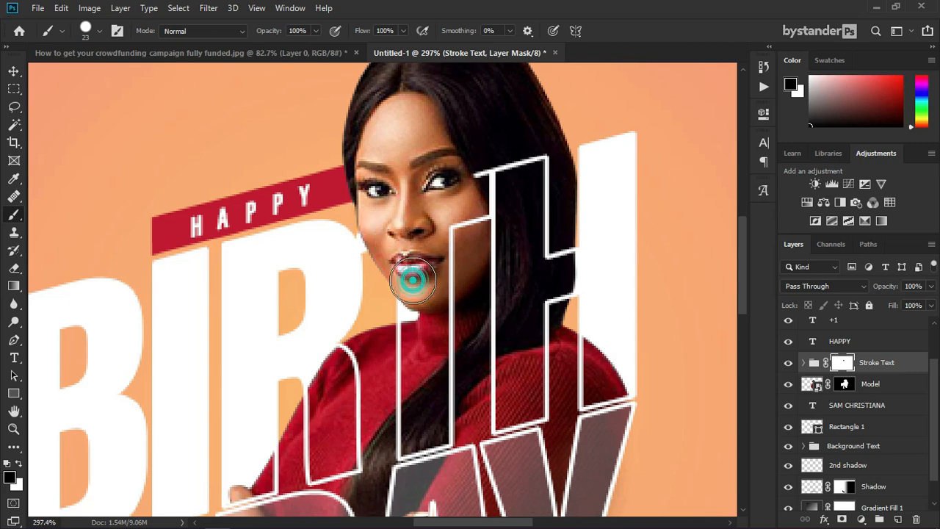
Step: Fit the whole poster in view, shrink the brush, and preview in full screen mode
key("ctrl+0")
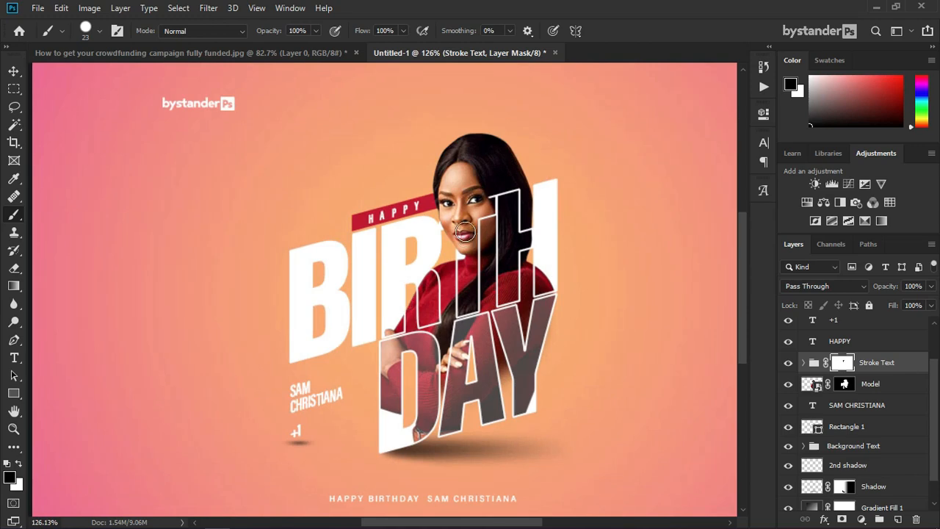
scroll(465, 232, "up", 6)
key("ctrl+0")
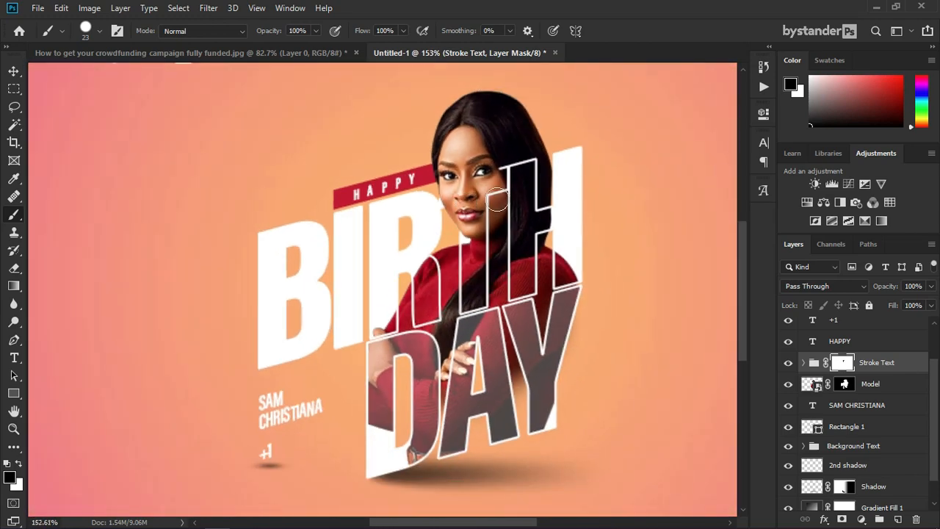
scroll(495, 180, "up", 8)
scroll(496, 180, "down", 7)
key("bracketleft")
key("bracketleft")
key("bracketleft")
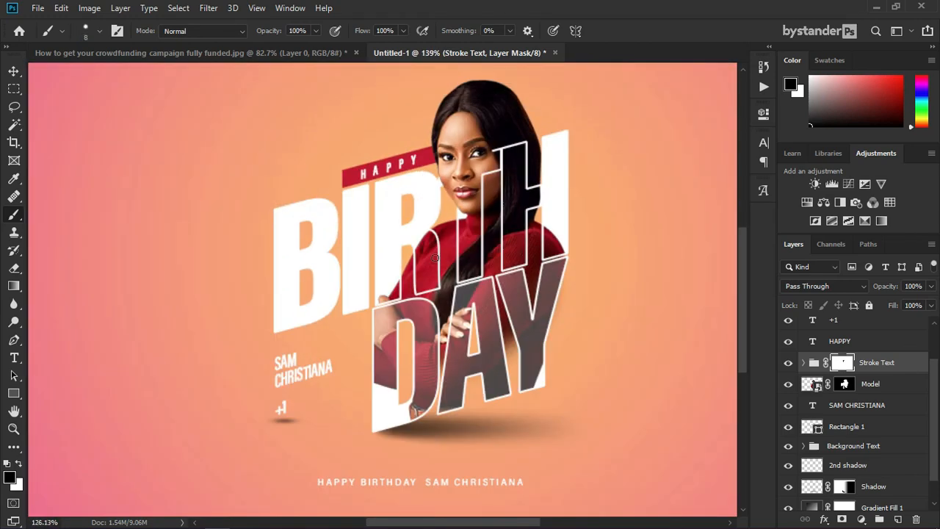
scroll(434, 257, "down", 1)
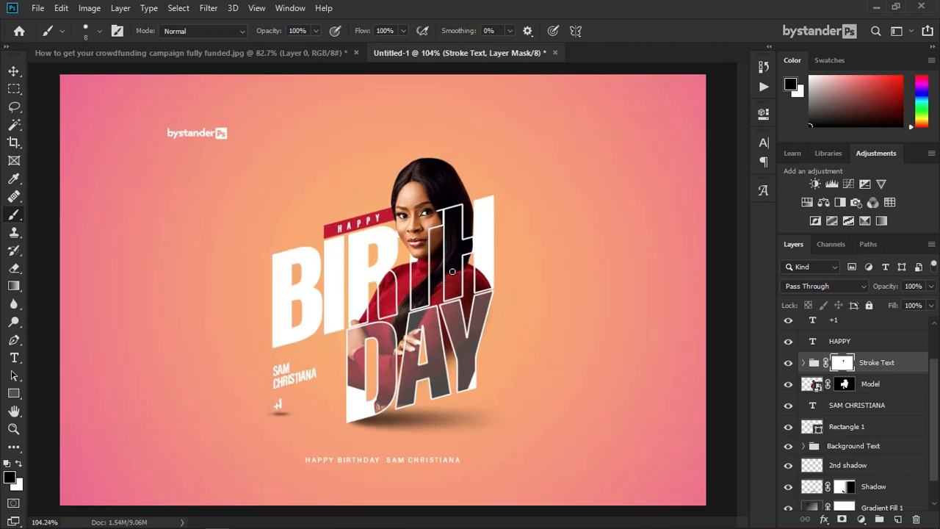
key("f")
key("f")
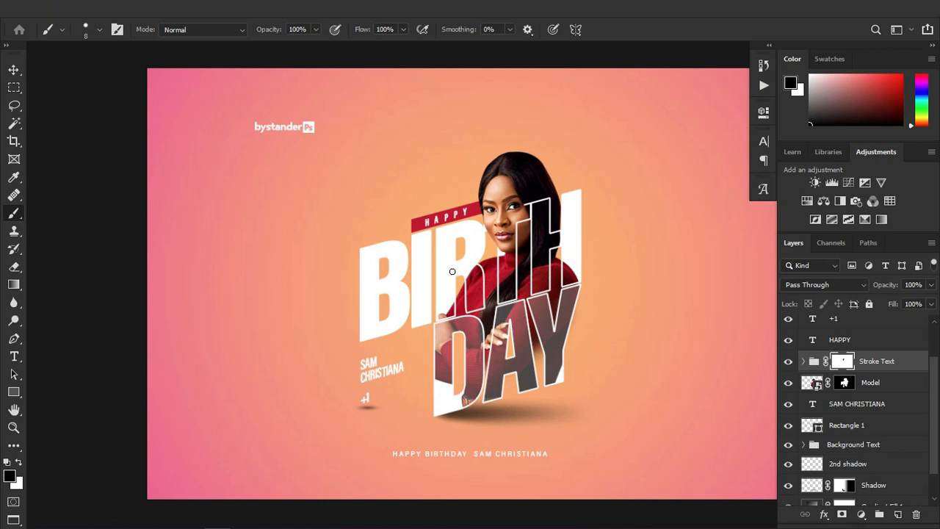
scroll(527, 298, "up", 1)
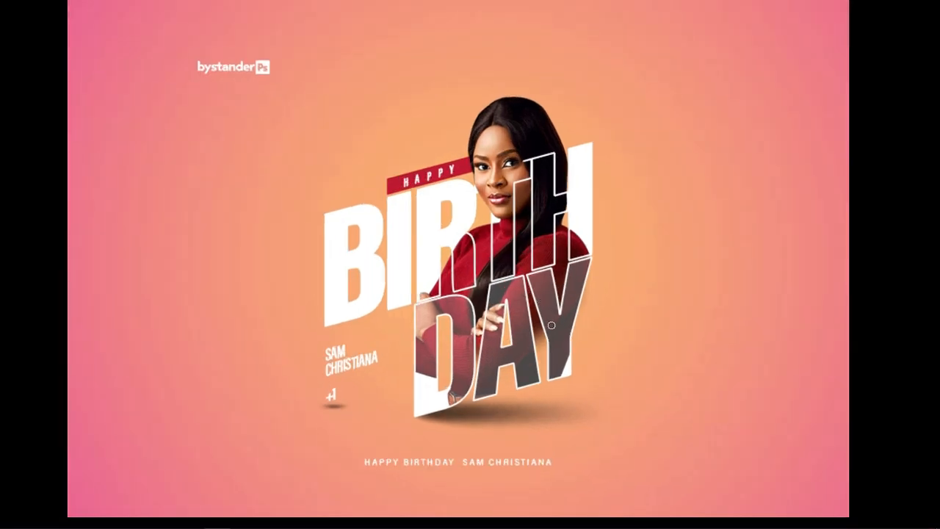